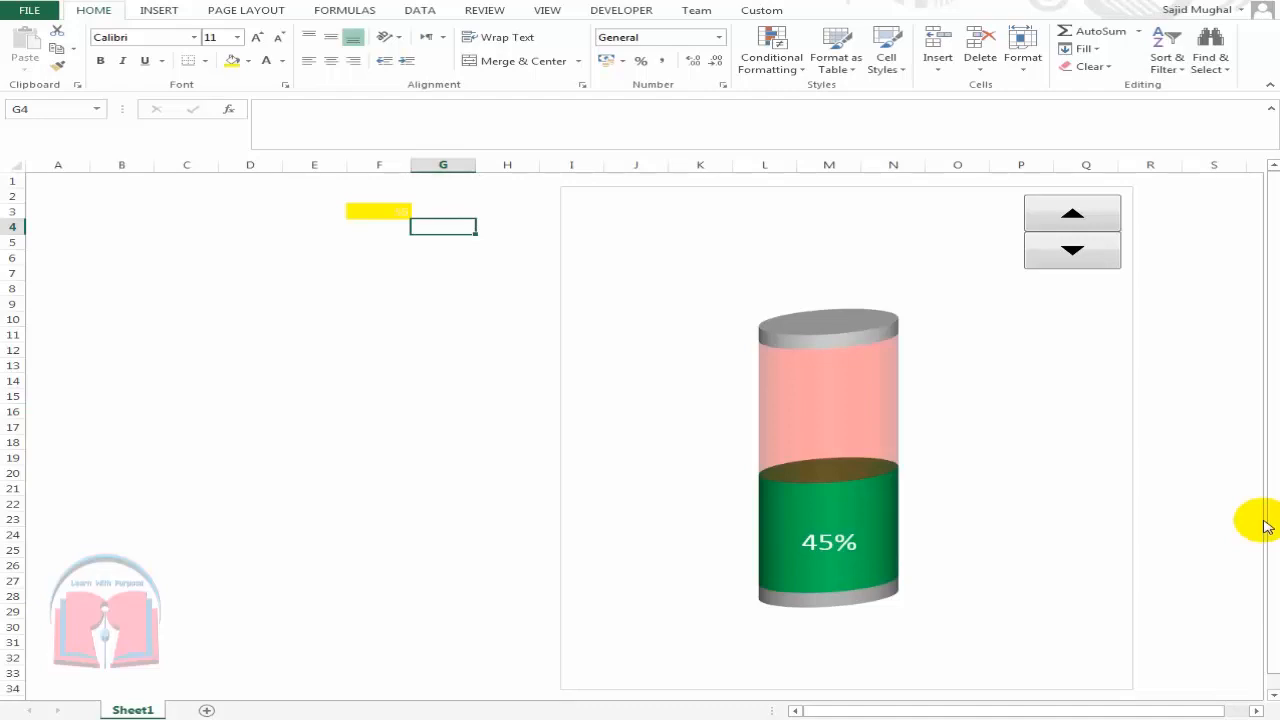
Try out the finished cylinder chart by raising and lowering its fill percentage with the spin button
{"action": "left_click", "coordinate": [380, 318]}
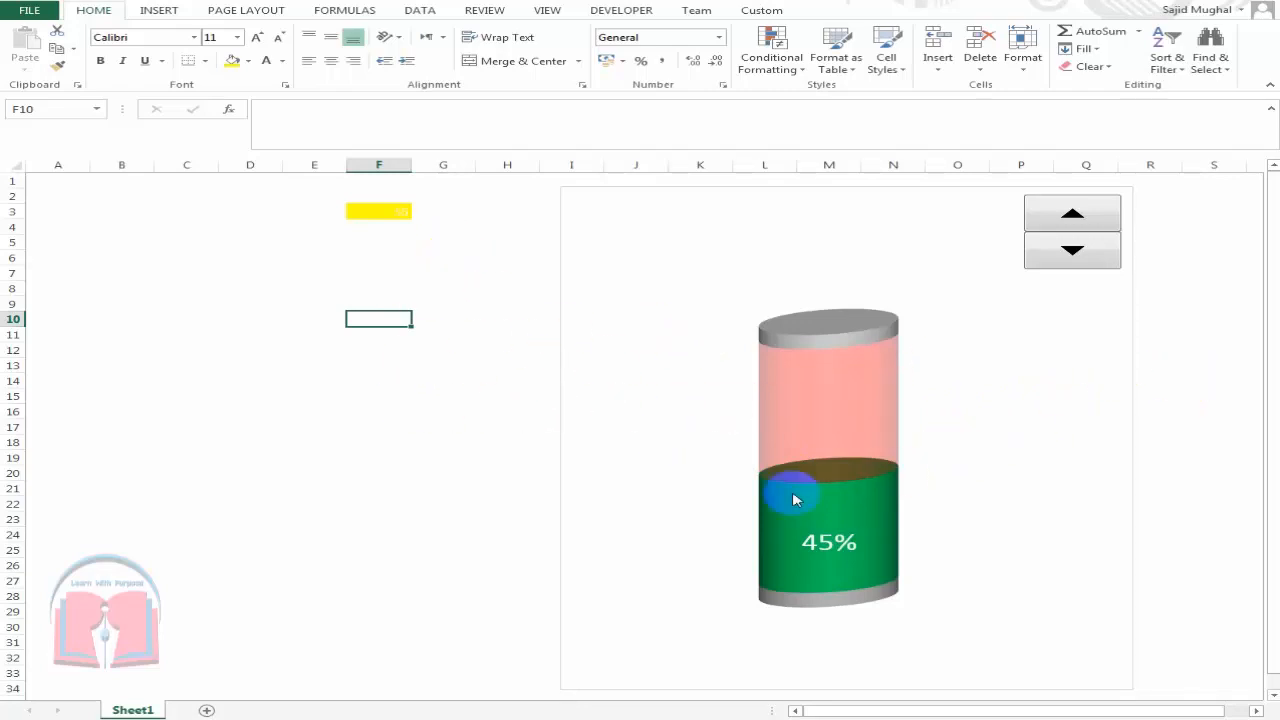
{"action": "left_click", "coordinate": [1076, 252]}
{"action": "left_click", "coordinate": [1076, 252]}
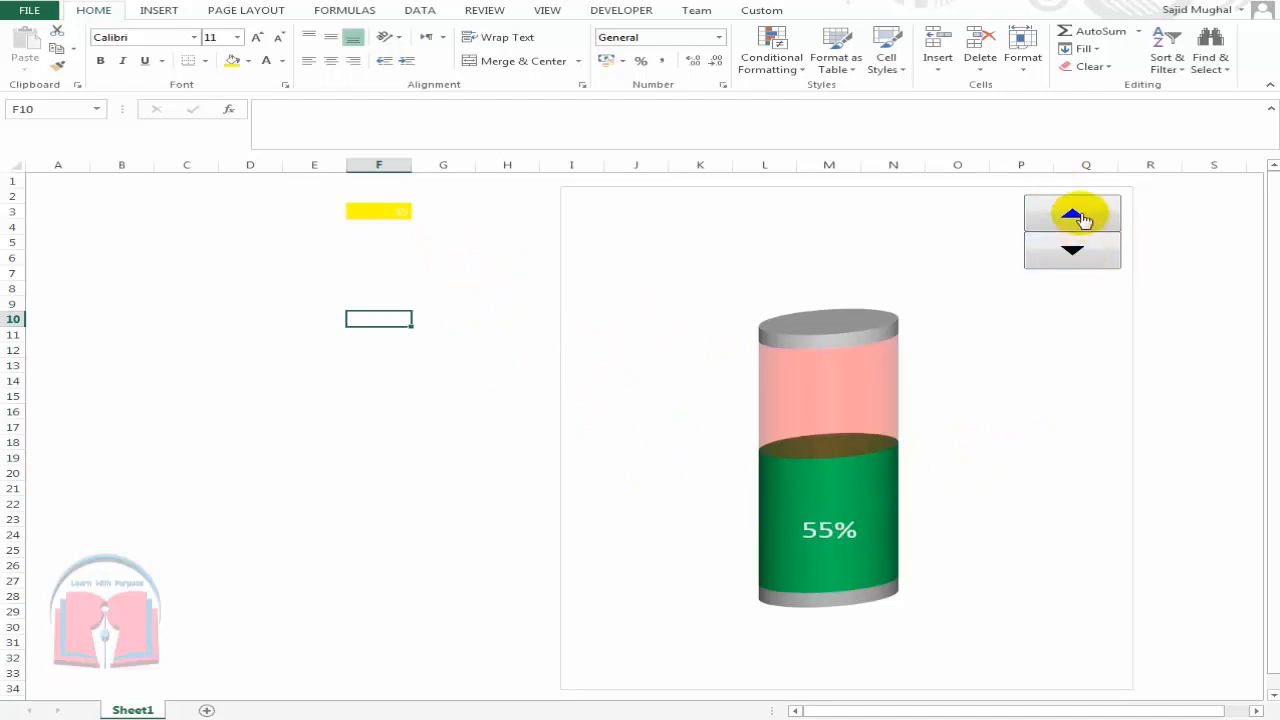
{"action": "left_click", "coordinate": [1076, 216]}
{"action": "left_click", "coordinate": [1073, 250]}
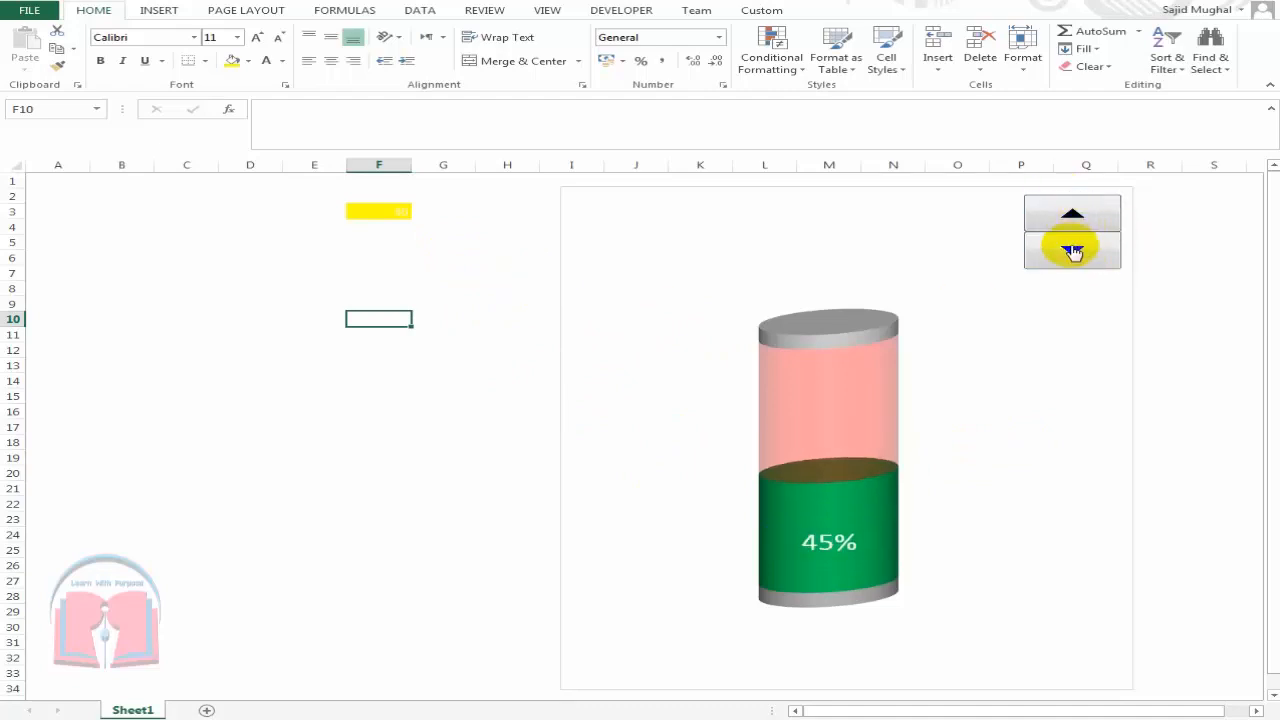
{"action": "left_click", "coordinate": [1073, 250]}
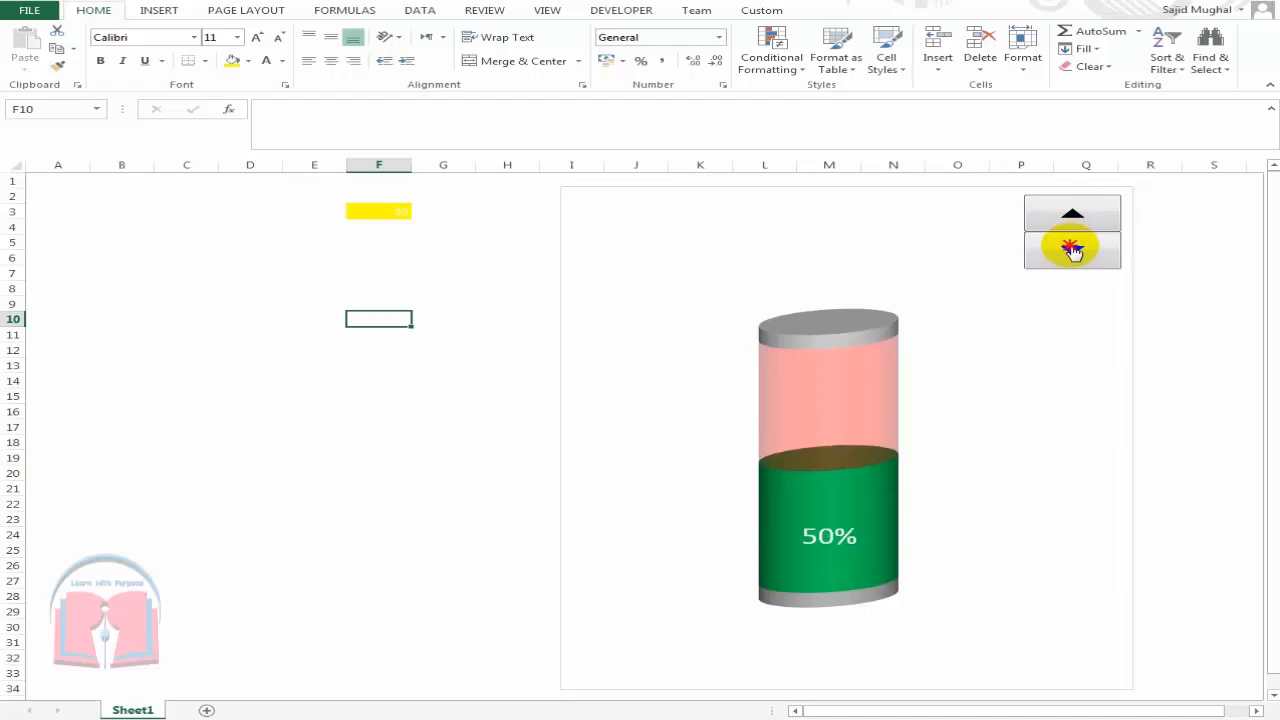
{"action": "left_click", "coordinate": [1073, 250]}
{"action": "left_click", "coordinate": [1073, 250]}
{"action": "left_click", "coordinate": [1073, 250]}
{"action": "left_click", "coordinate": [1073, 250]}
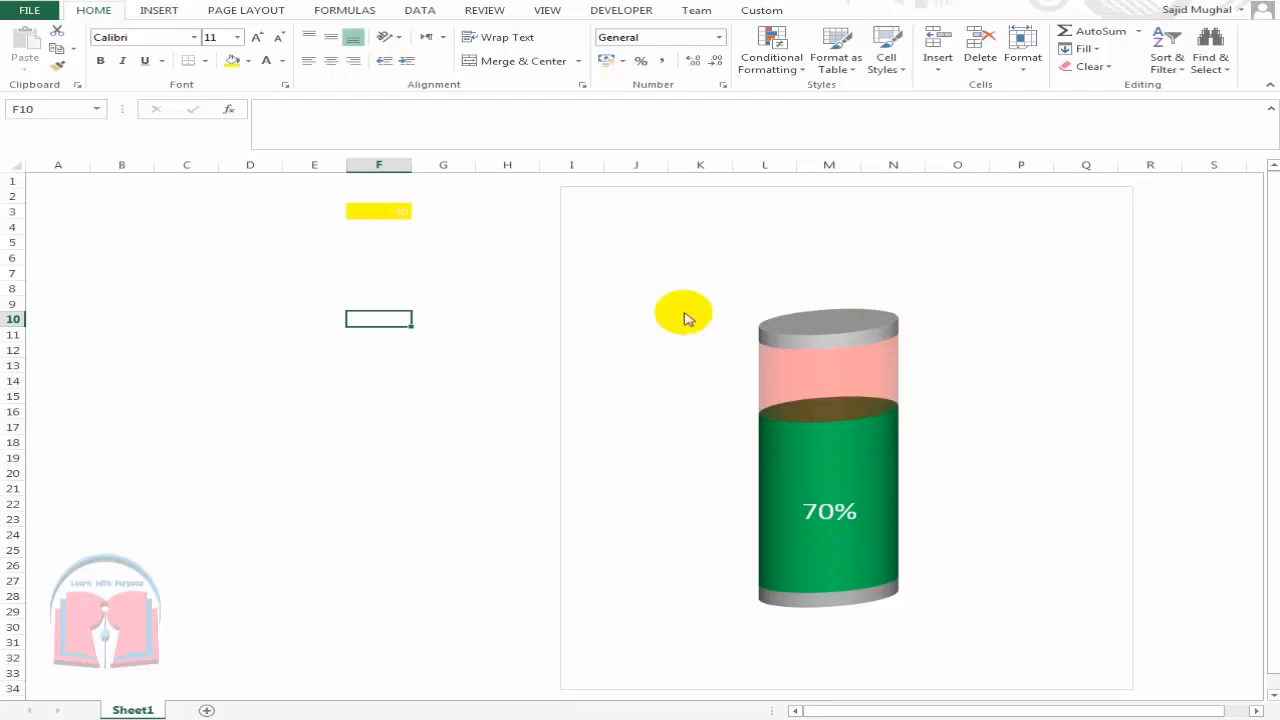
{"action": "left_click", "coordinate": [481, 317]}
{"action": "left_click", "coordinate": [1047, 289]}
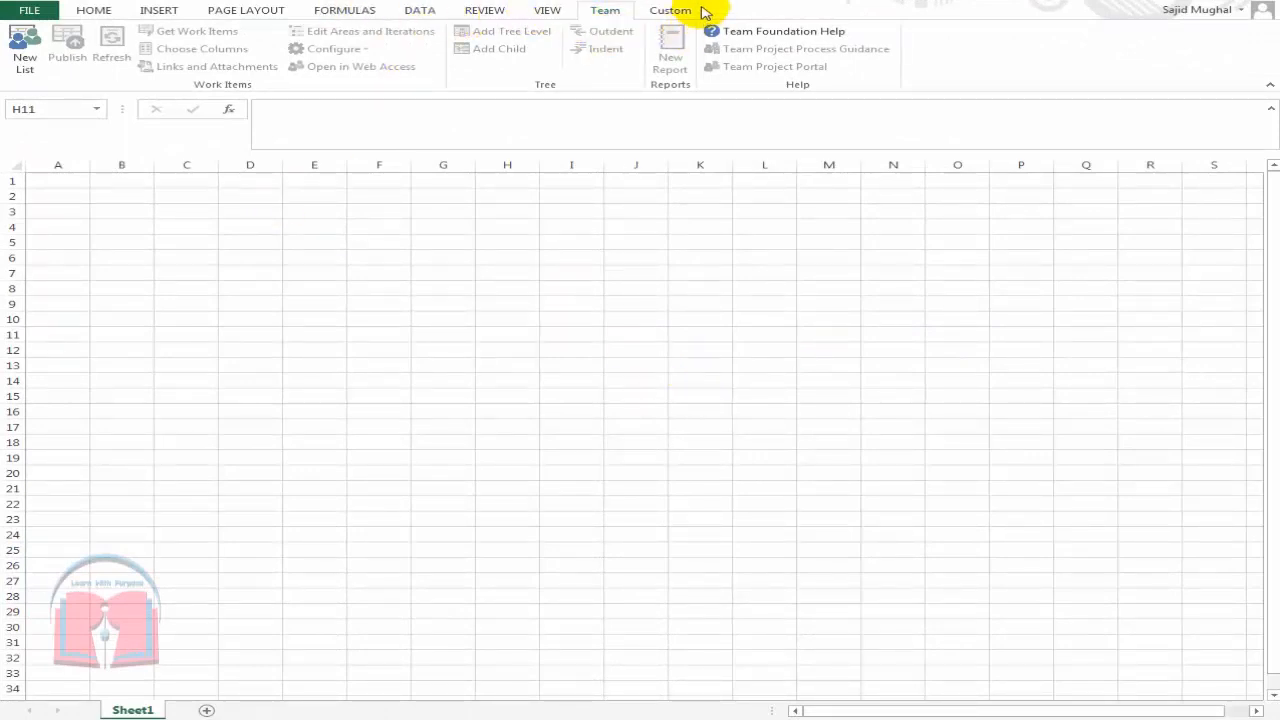
Enable the Developer tab in the ribbon customization options and display its commands
{"action": "left_click", "coordinate": [24, 12]}
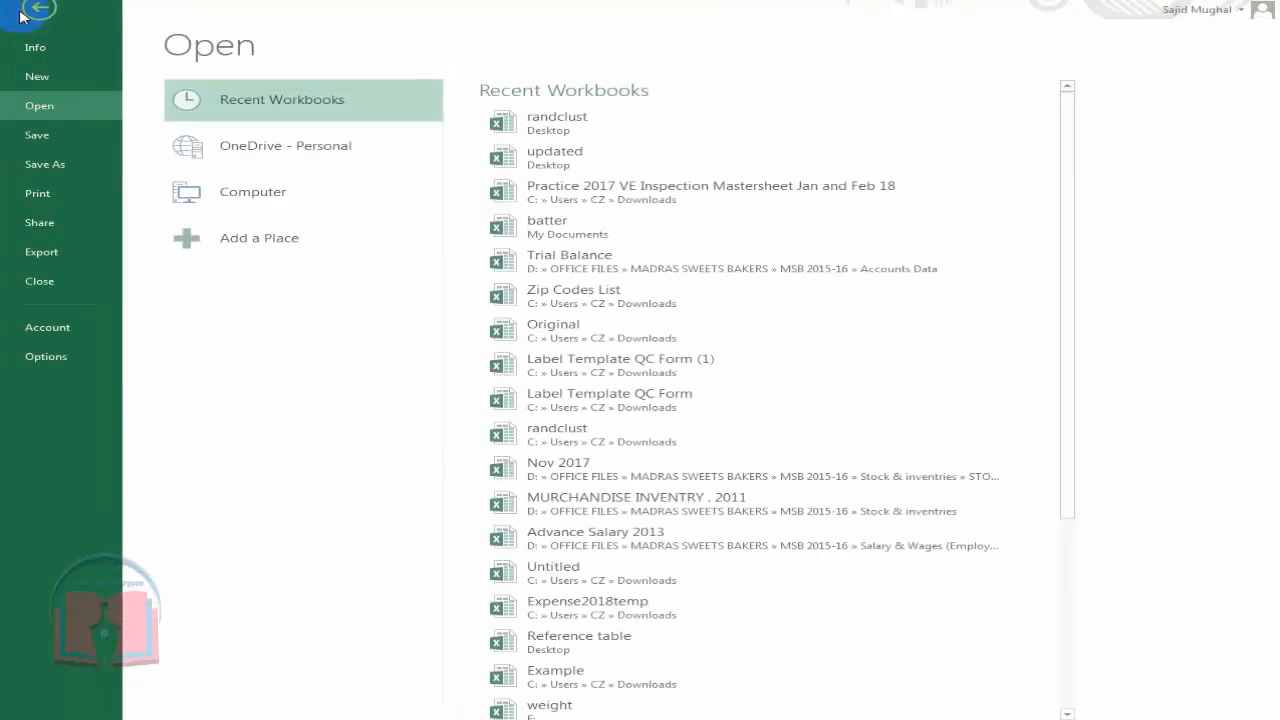
{"action": "left_click", "coordinate": [64, 358]}
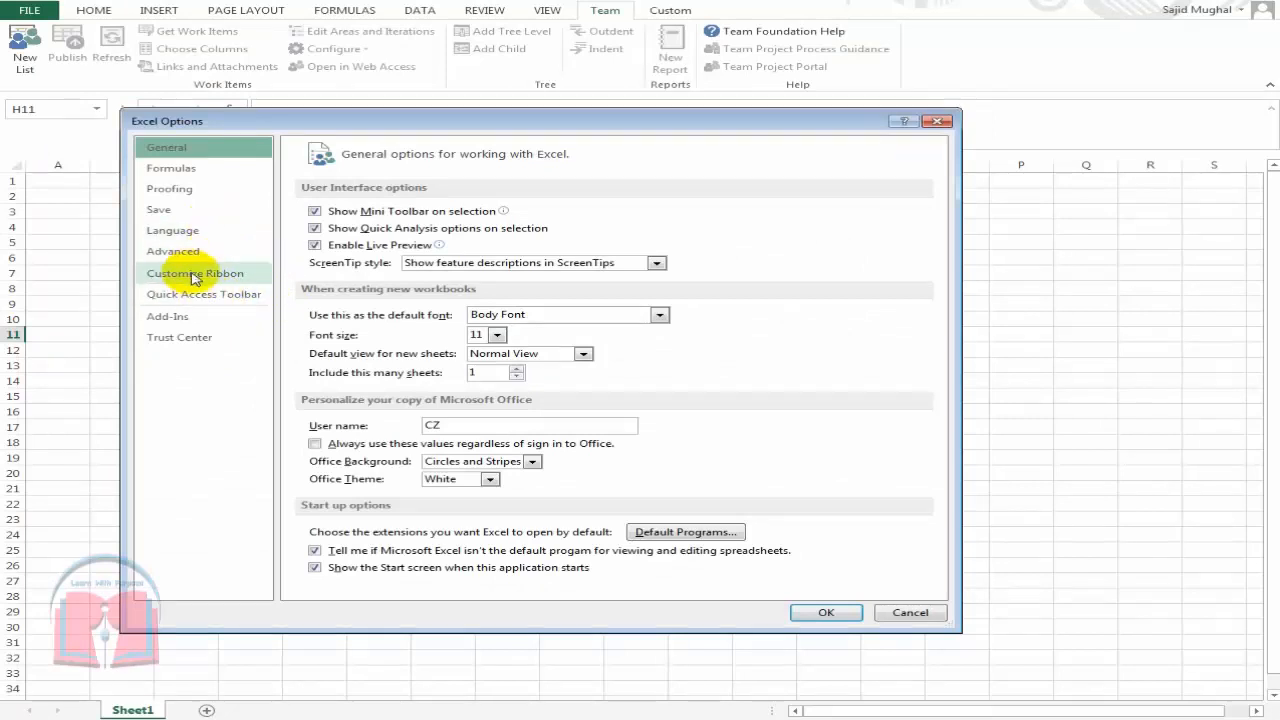
{"action": "left_click", "coordinate": [195, 278]}
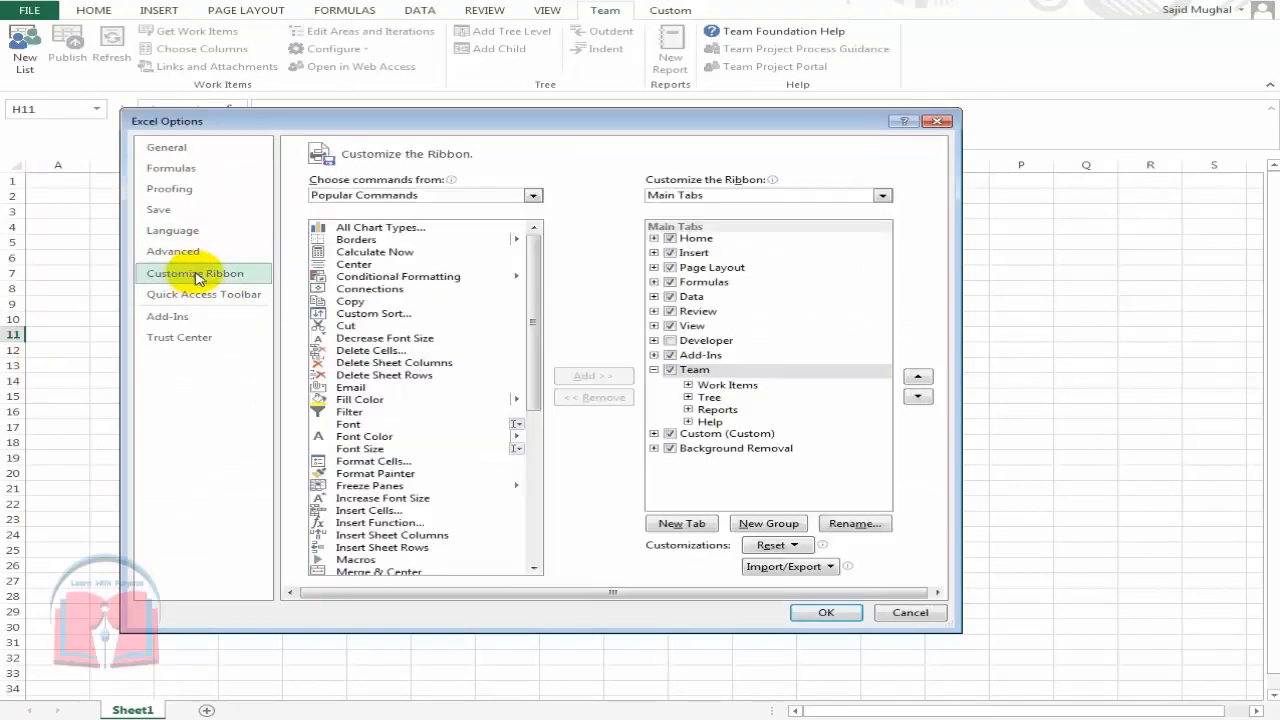
{"action": "left_click", "coordinate": [670, 340]}
{"action": "left_click", "coordinate": [825, 618]}
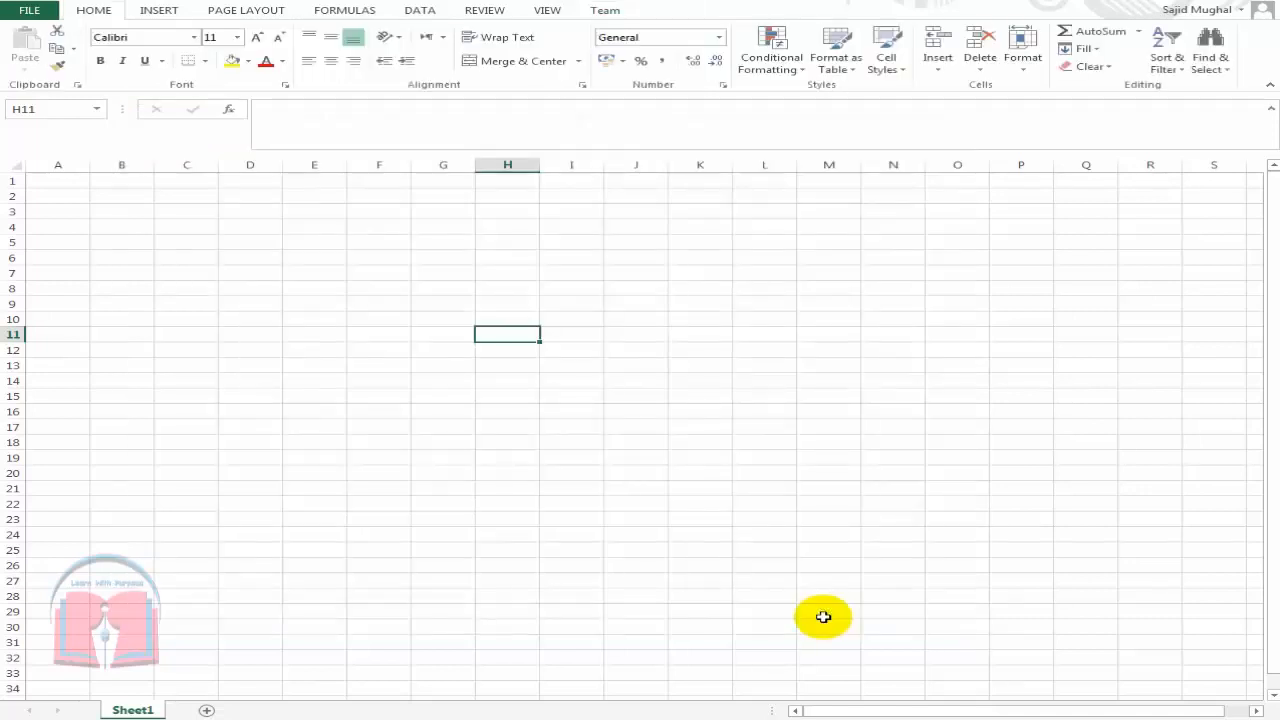
{"action": "left_click", "coordinate": [620, 11]}
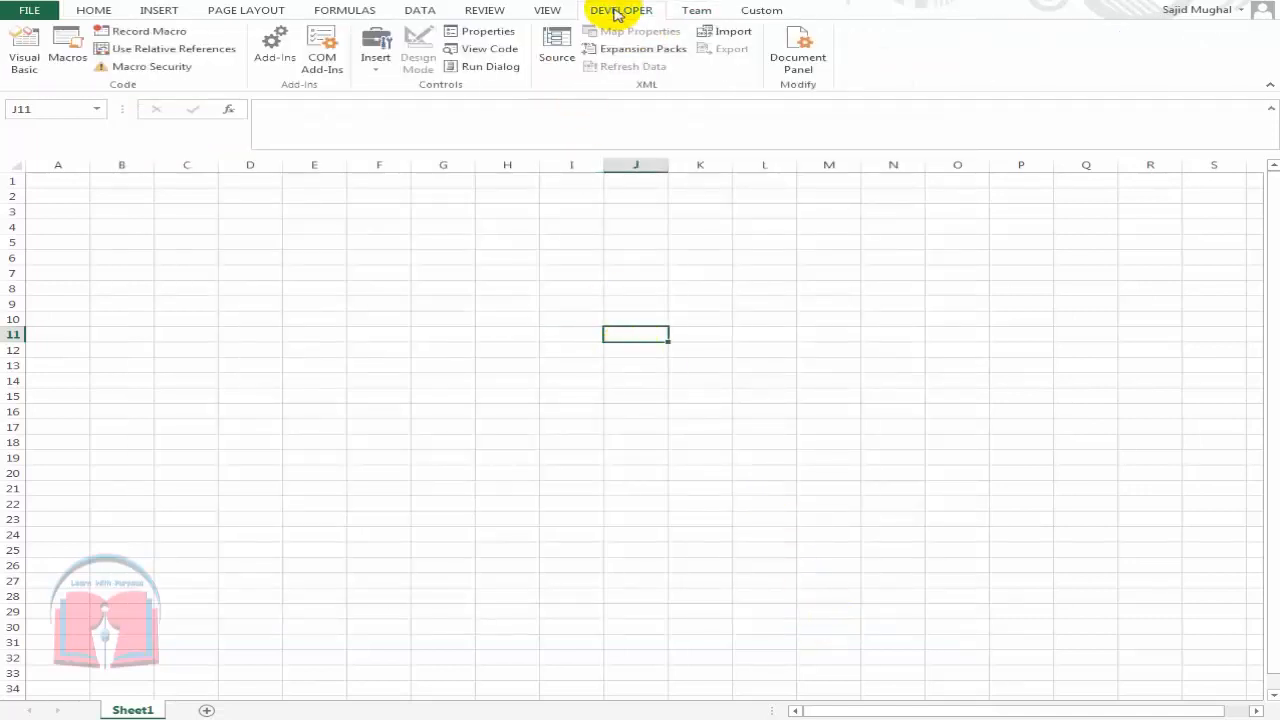
Fill cell F3 with yellow
{"action": "left_click", "coordinate": [368, 210]}
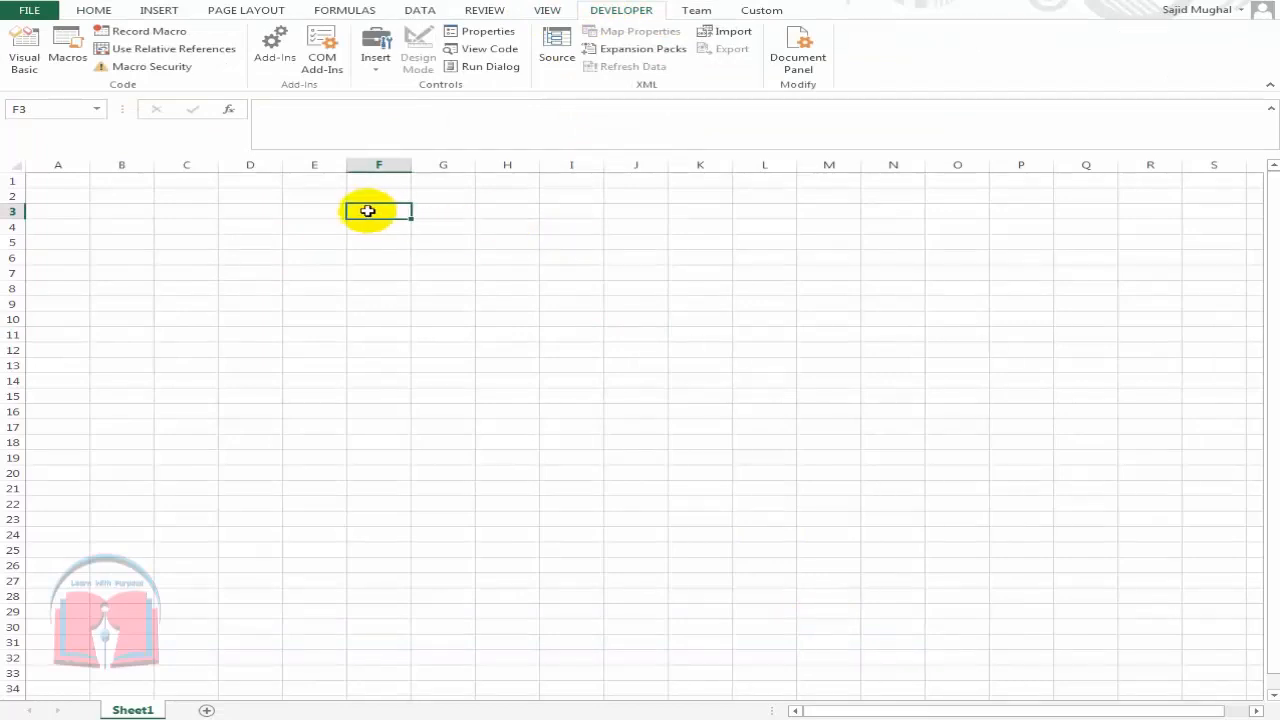
{"action": "left_click", "coordinate": [318, 207]}
{"action": "left_click", "coordinate": [373, 210]}
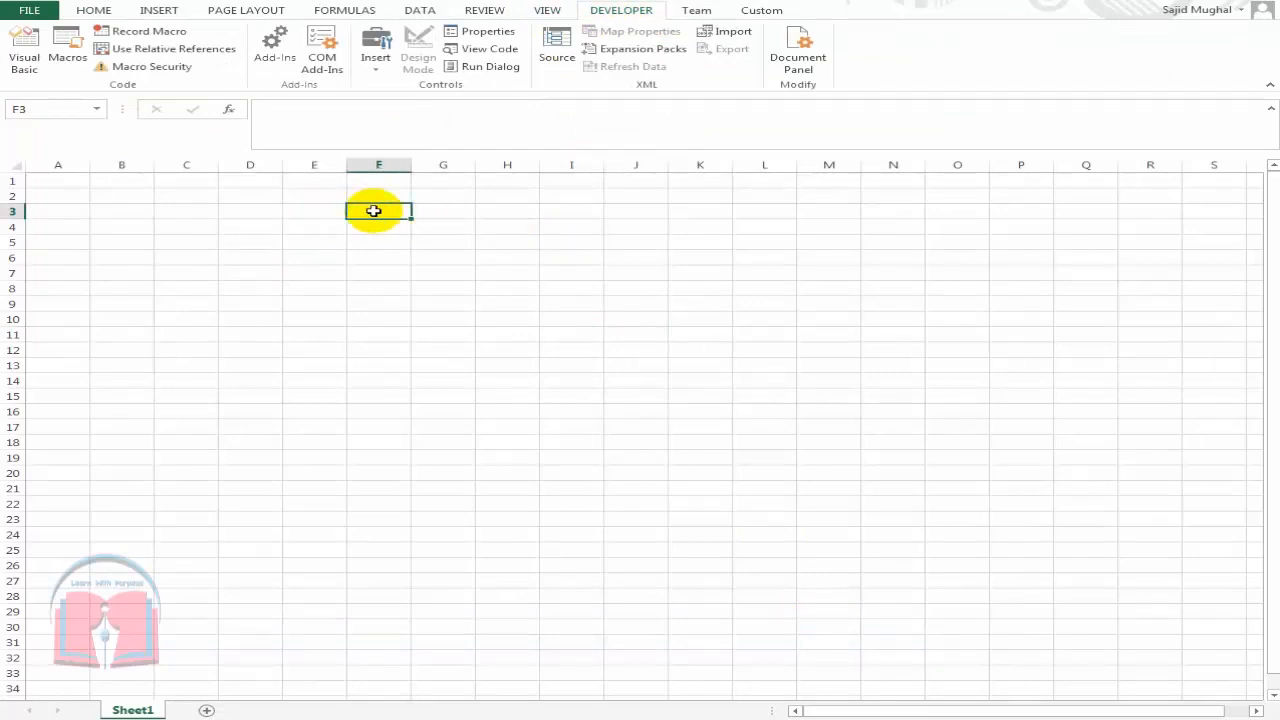
{"action": "left_click", "coordinate": [29, 11]}
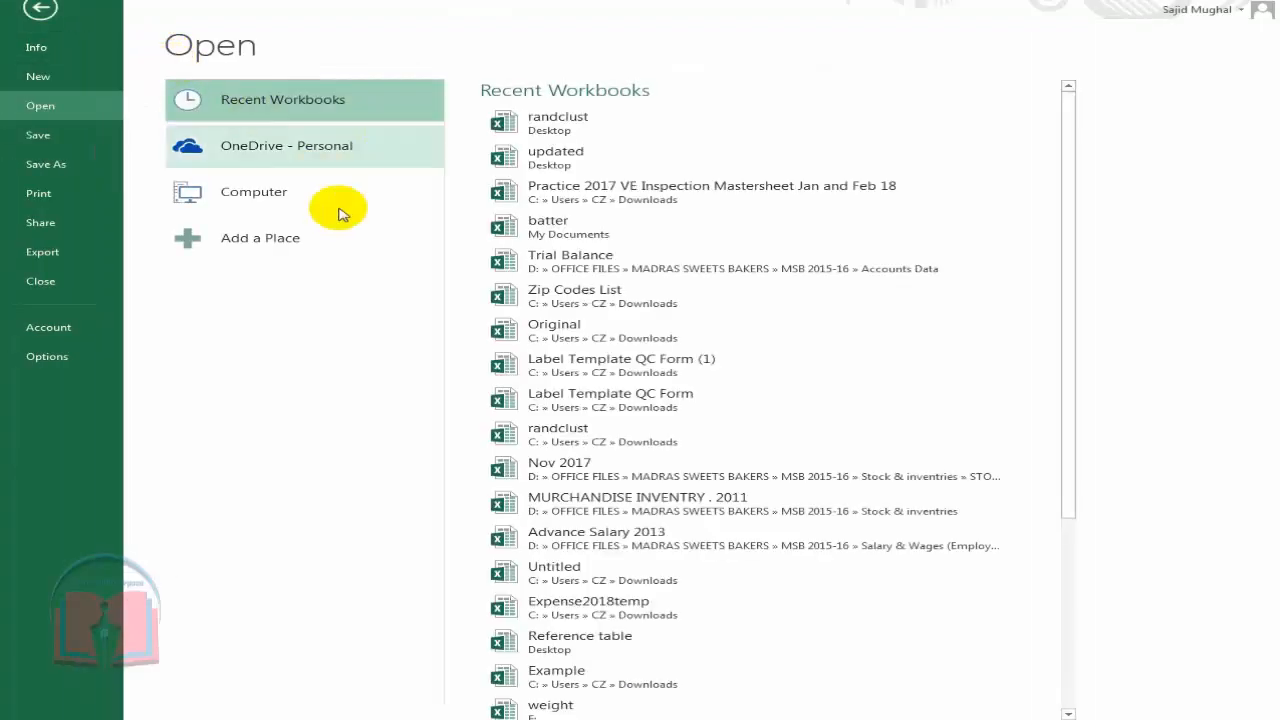
{"action": "key", "text": "Escape"}
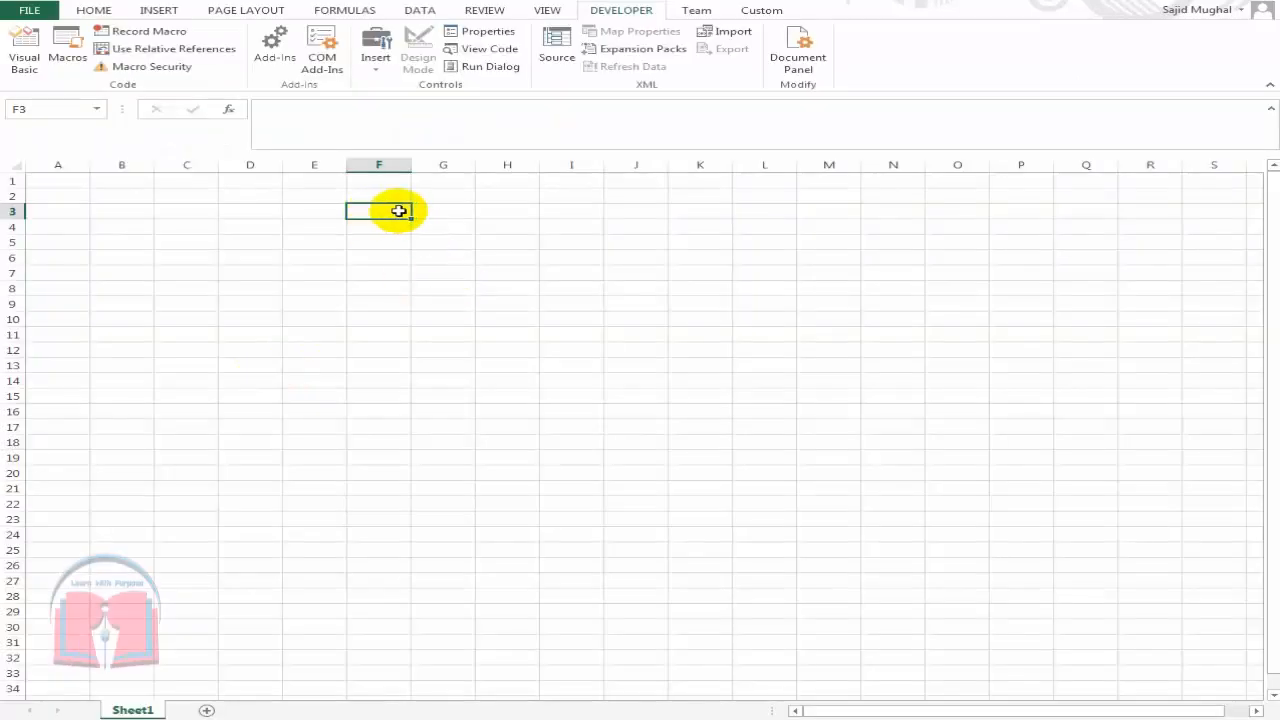
{"action": "left_click", "coordinate": [93, 10]}
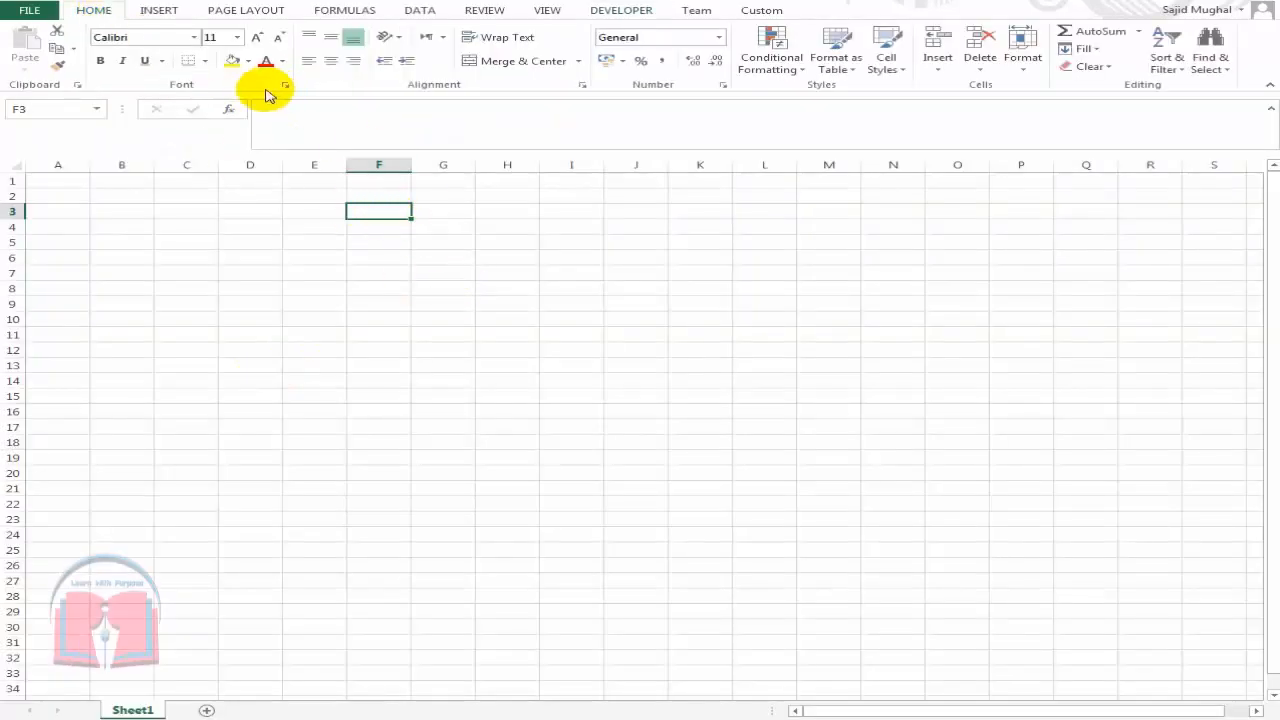
{"action": "left_click", "coordinate": [232, 61]}
{"action": "left_click", "coordinate": [473, 227]}
{"action": "left_click", "coordinate": [446, 209]}
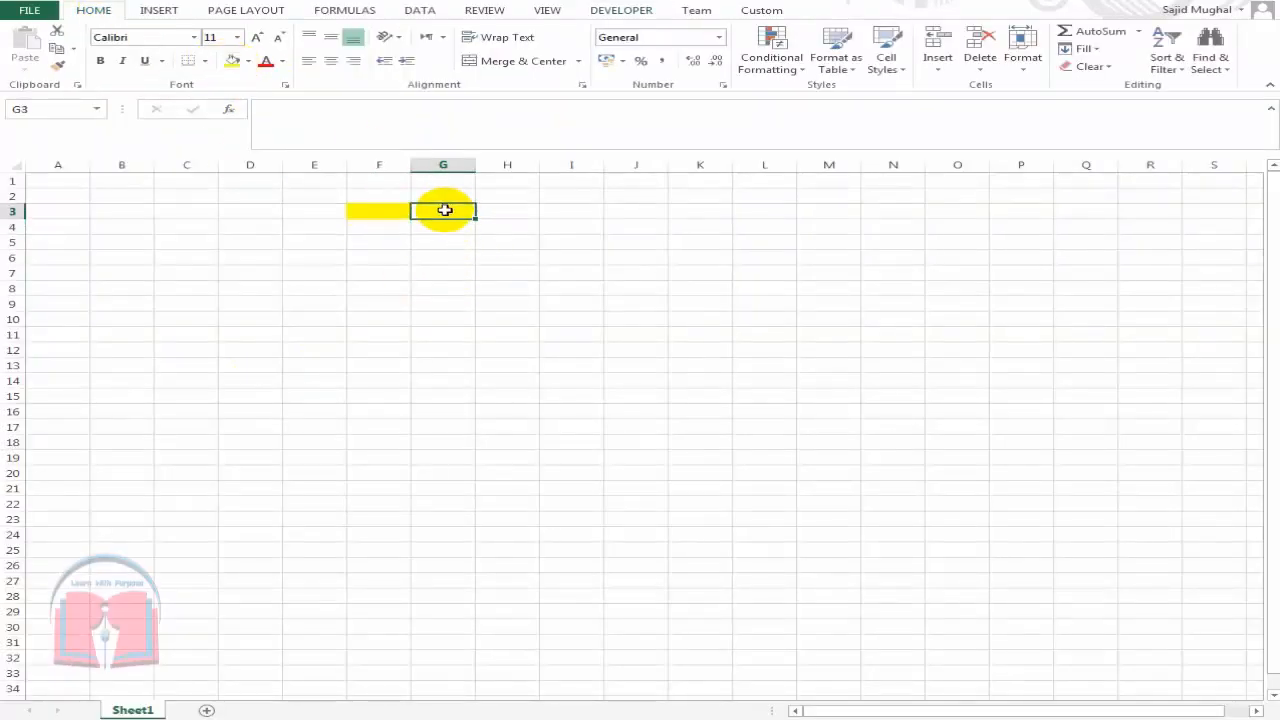
{"action": "left_click", "coordinate": [362, 213]}
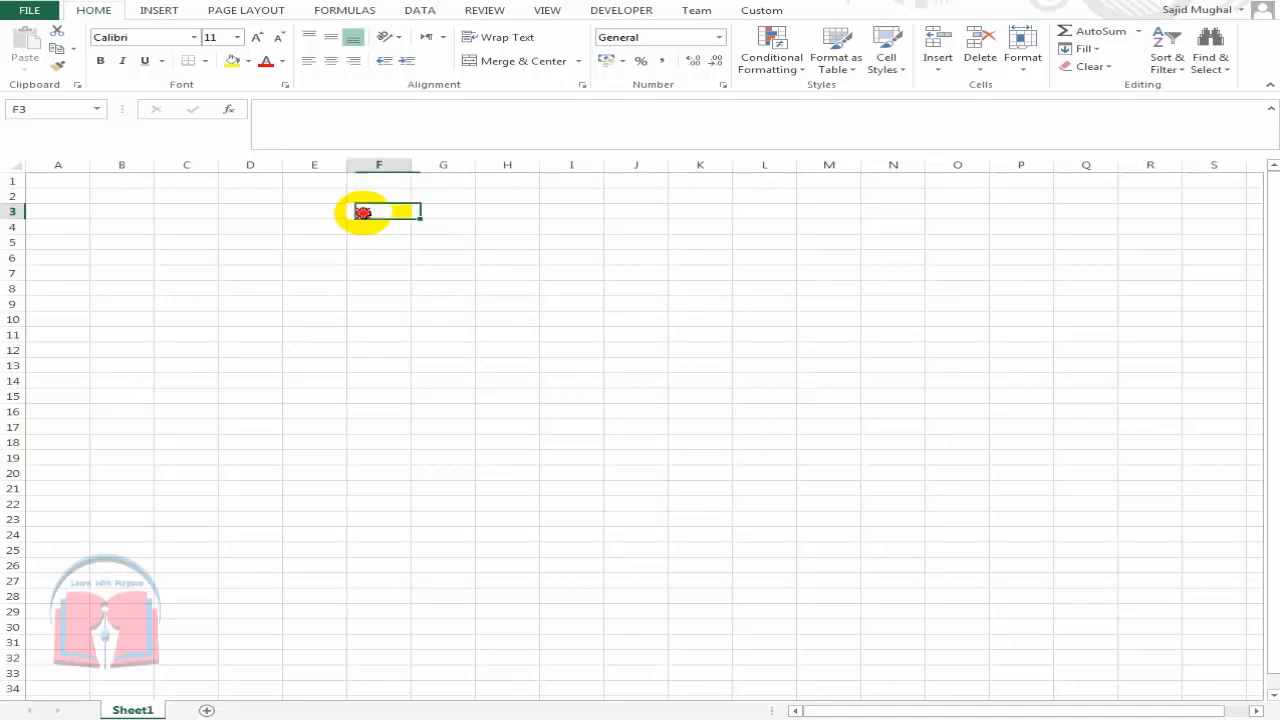
Insert a Spin Button form control beside the yellow cell, spanning columns G and H from about row 2 to row 6
{"action": "left_click", "coordinate": [618, 11]}
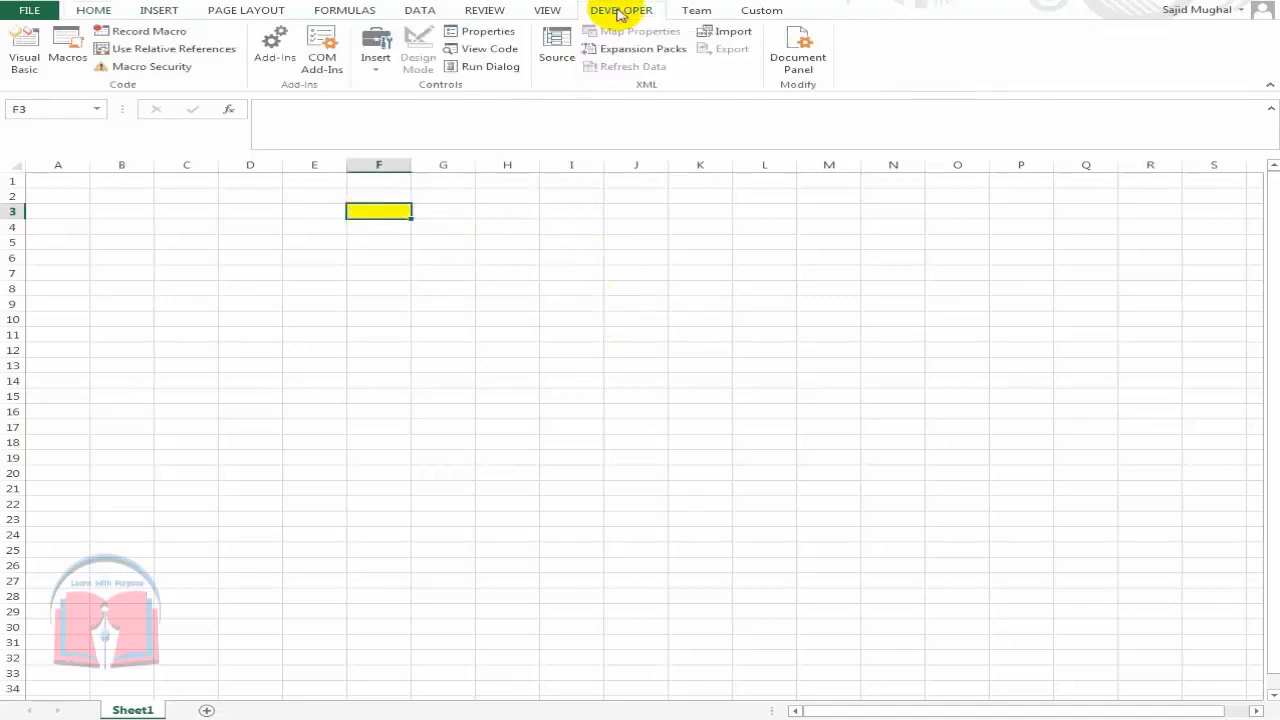
{"action": "left_click", "coordinate": [376, 62]}
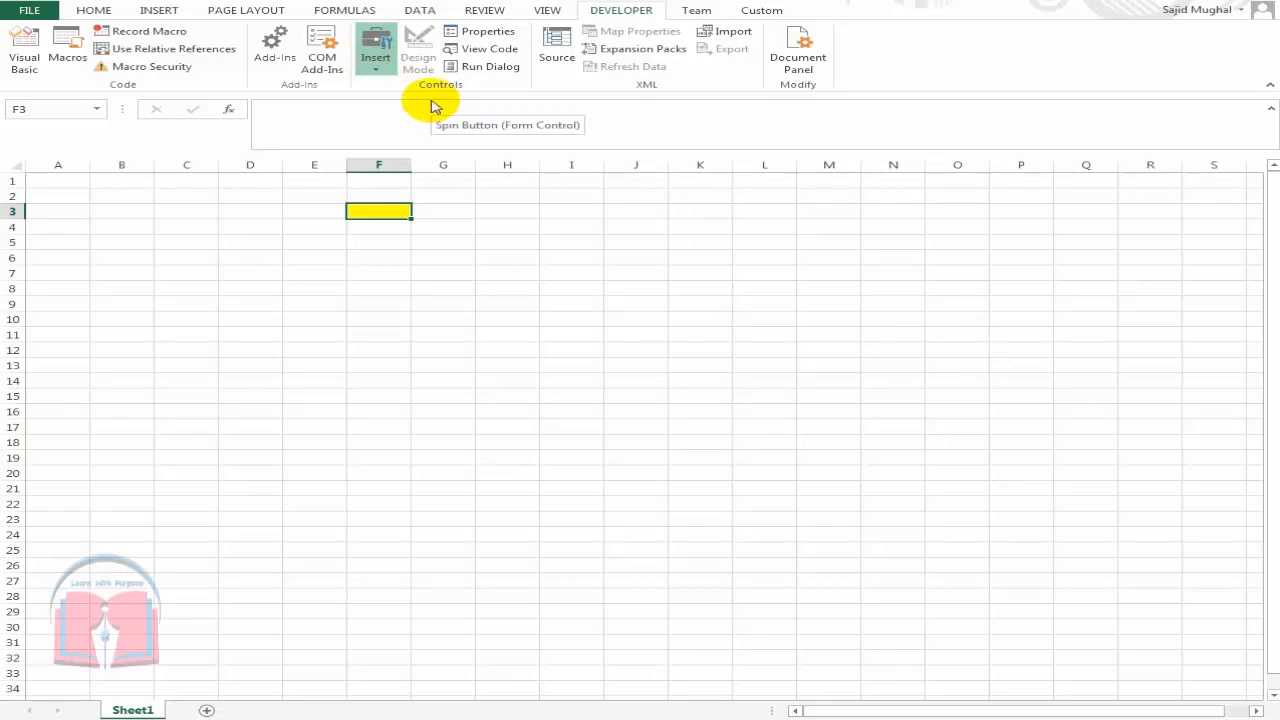
{"action": "left_click", "coordinate": [441, 206]}
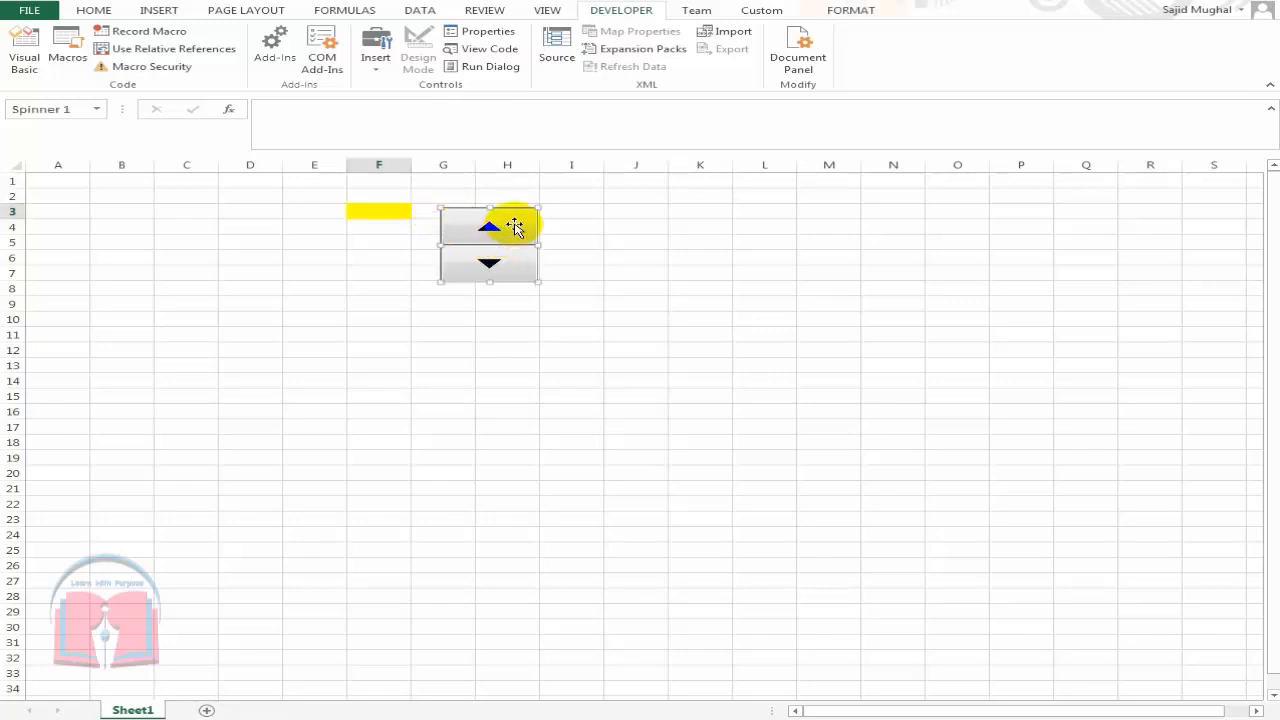
{"action": "left_click_drag", "start_coordinate": [518, 213], "coordinate": [514, 203]}
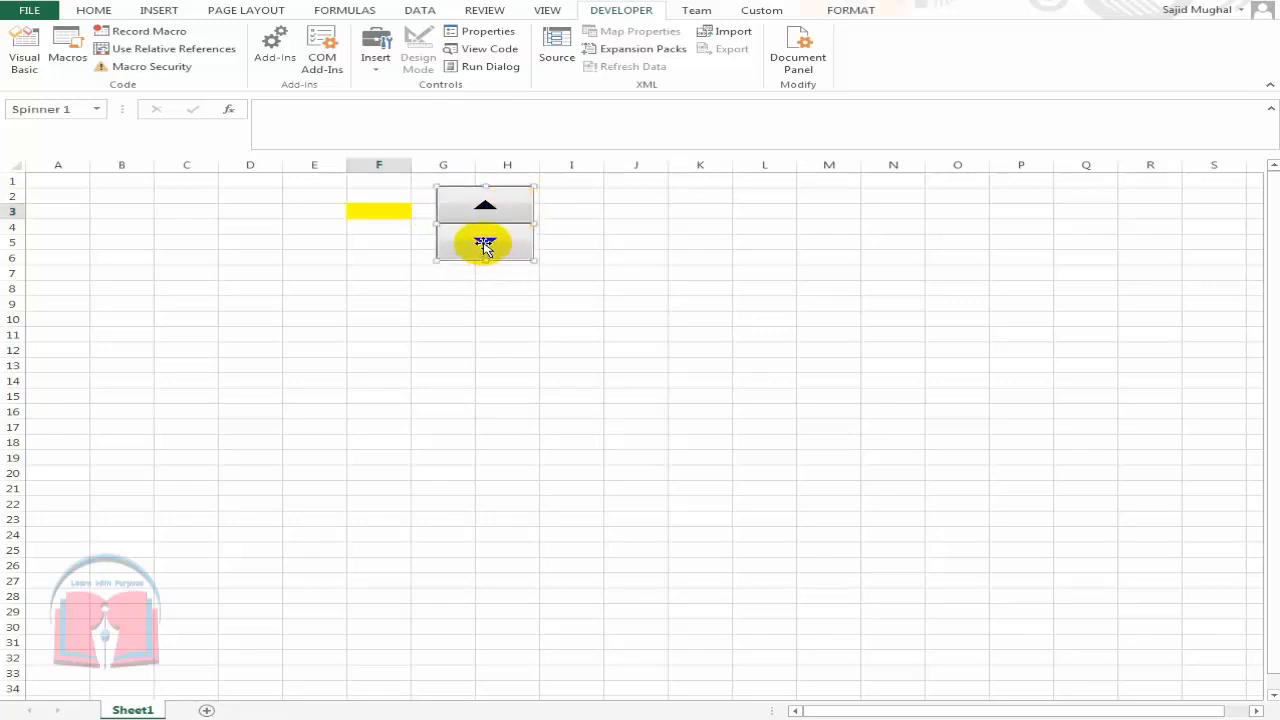
Set the spin button's control values to minimum 0, maximum 100 and incremental change 5
{"action": "right_click", "coordinate": [510, 207]}
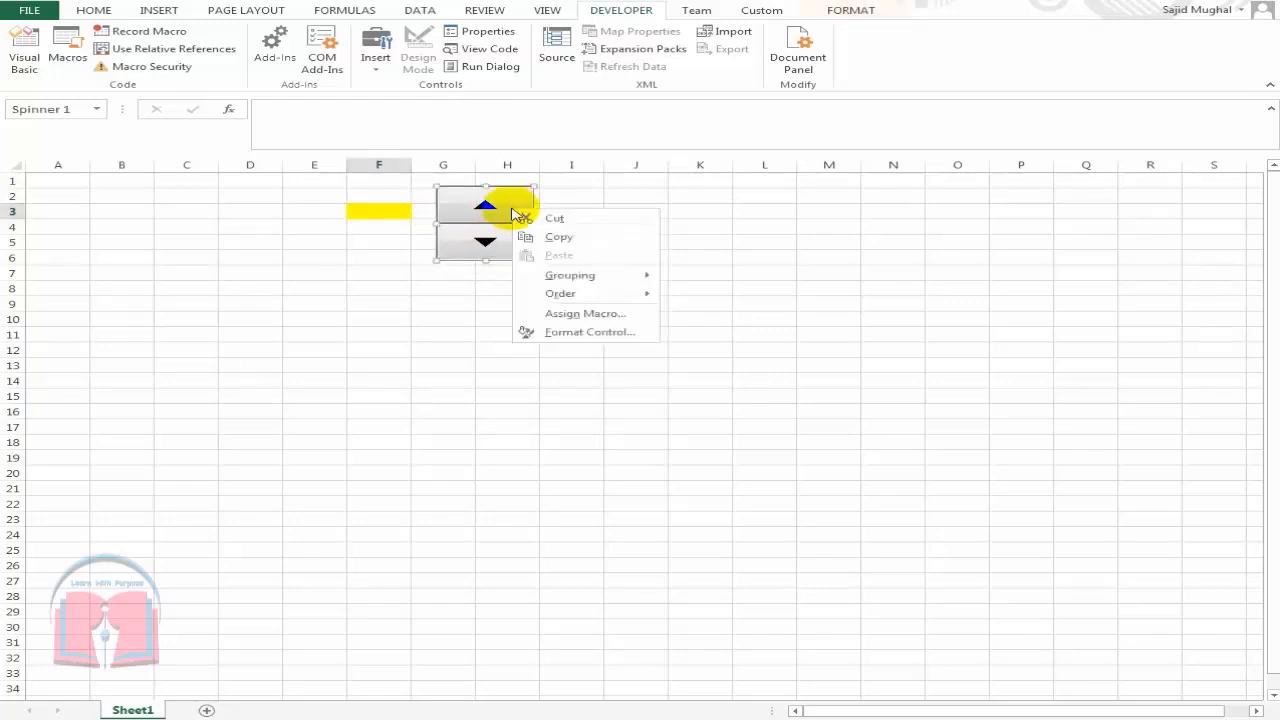
{"action": "left_click", "coordinate": [577, 337]}
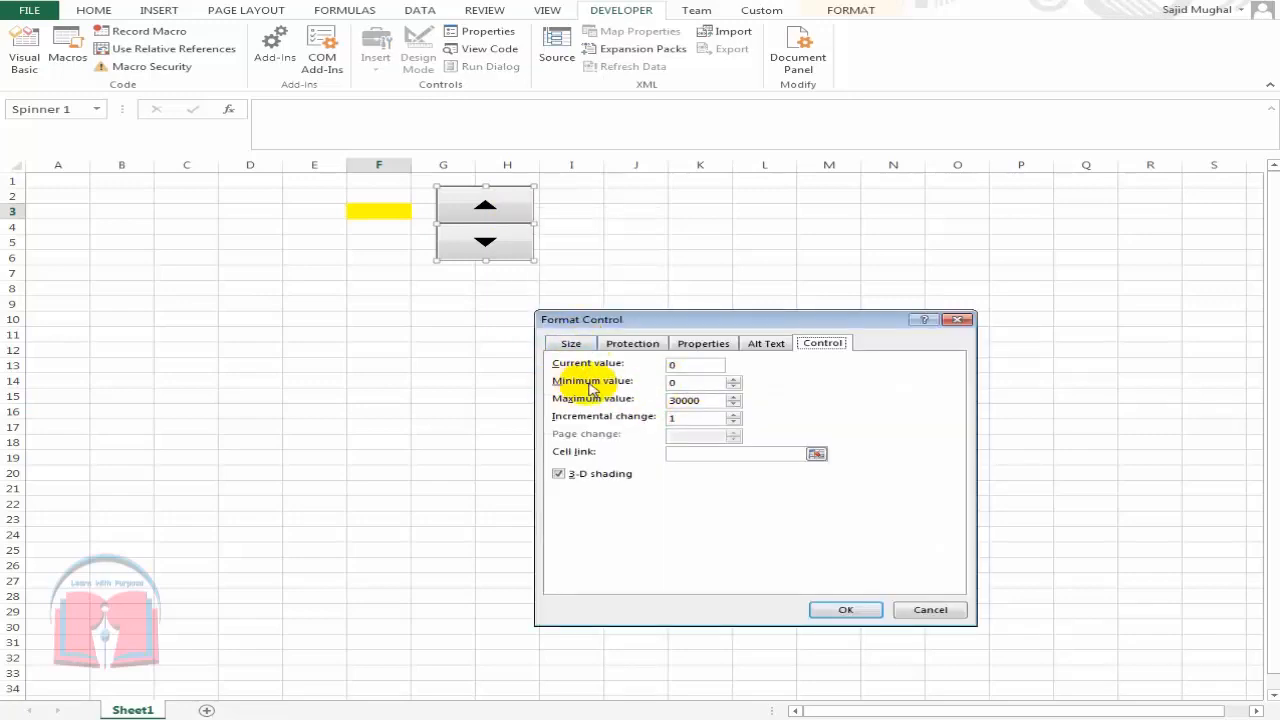
{"action": "double_click", "coordinate": [680, 382]}
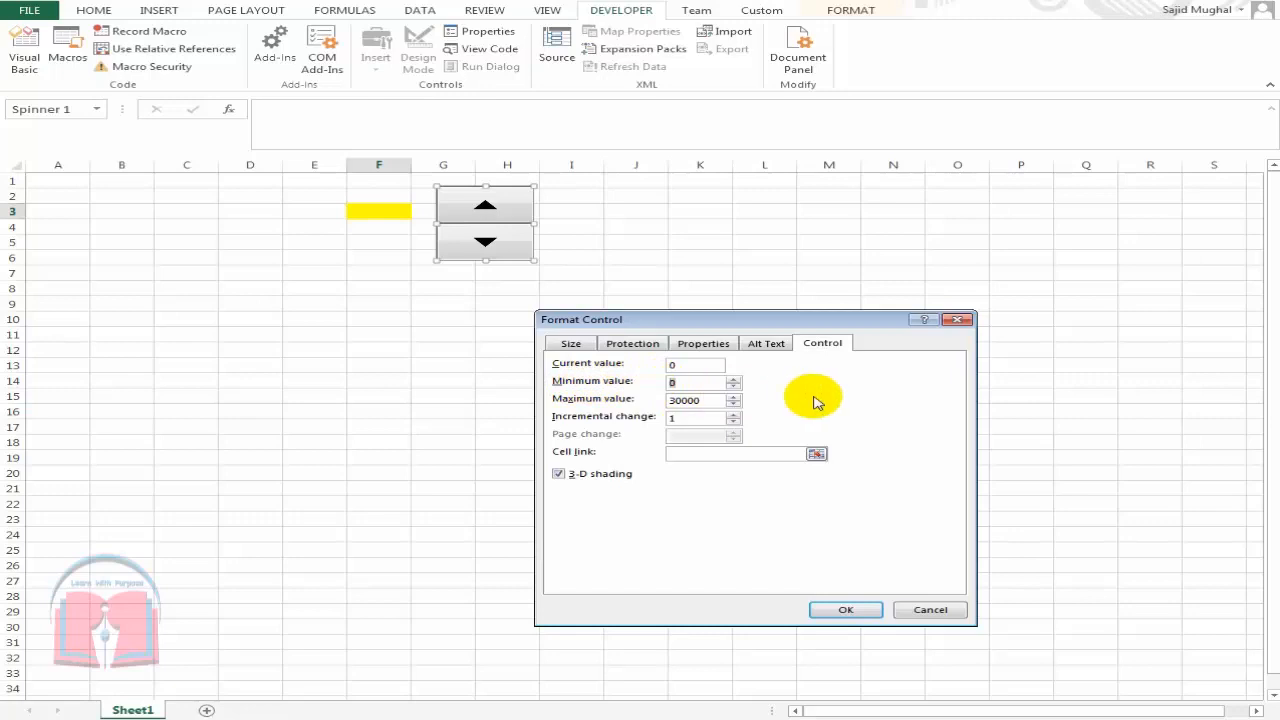
{"action": "double_click", "coordinate": [686, 400]}
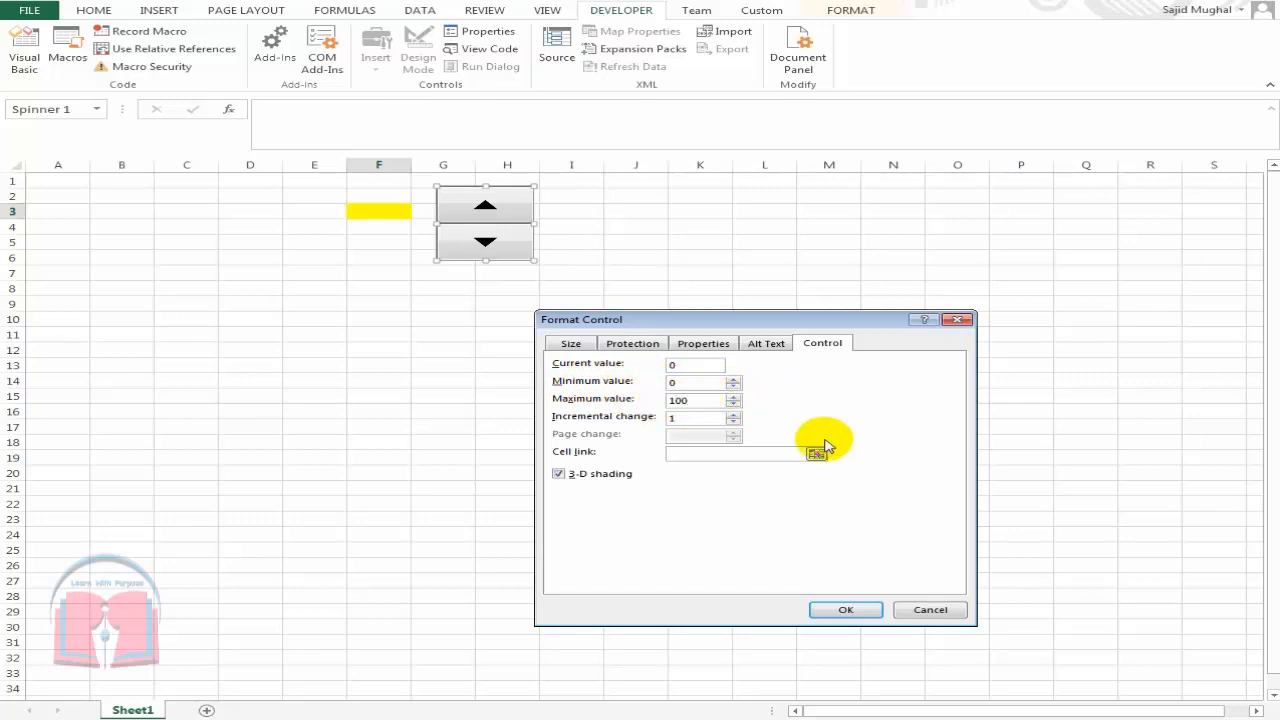
{"action": "left_click_drag", "start_coordinate": [702, 419], "coordinate": [640, 421]}
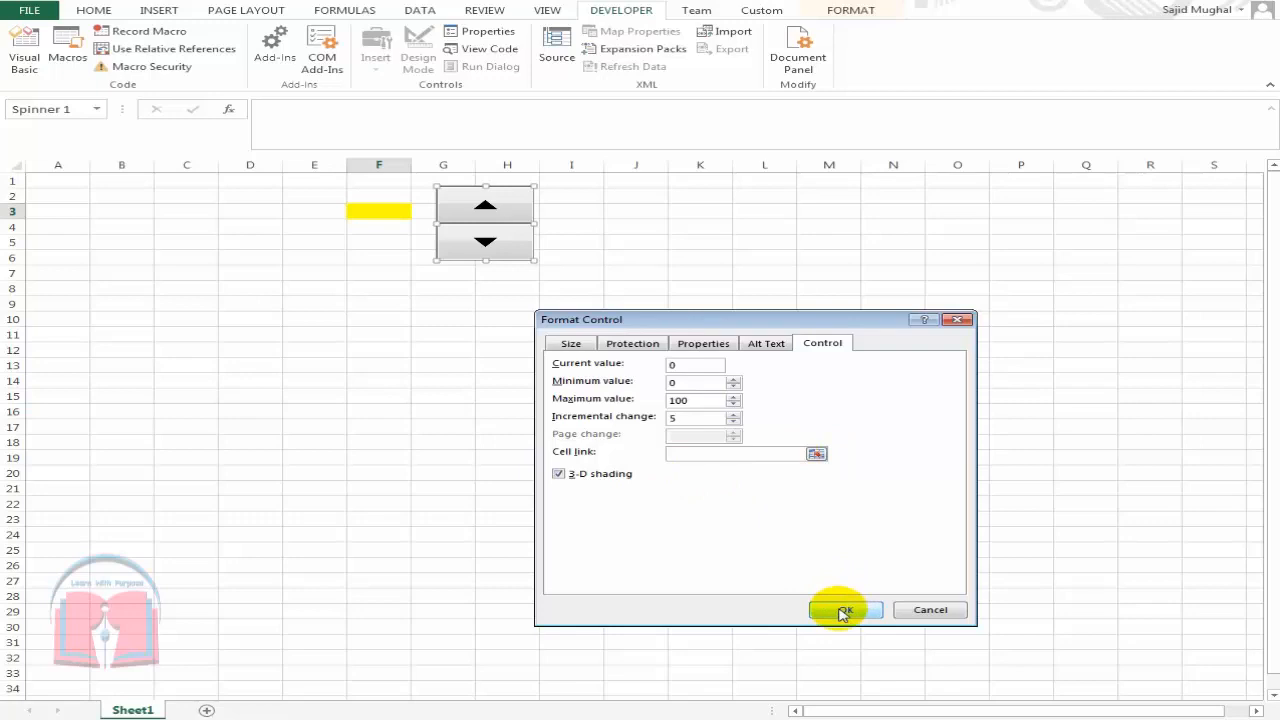
Link the spin button to cell $F$3, apply the control settings and deselect the control
{"action": "left_click", "coordinate": [714, 456]}
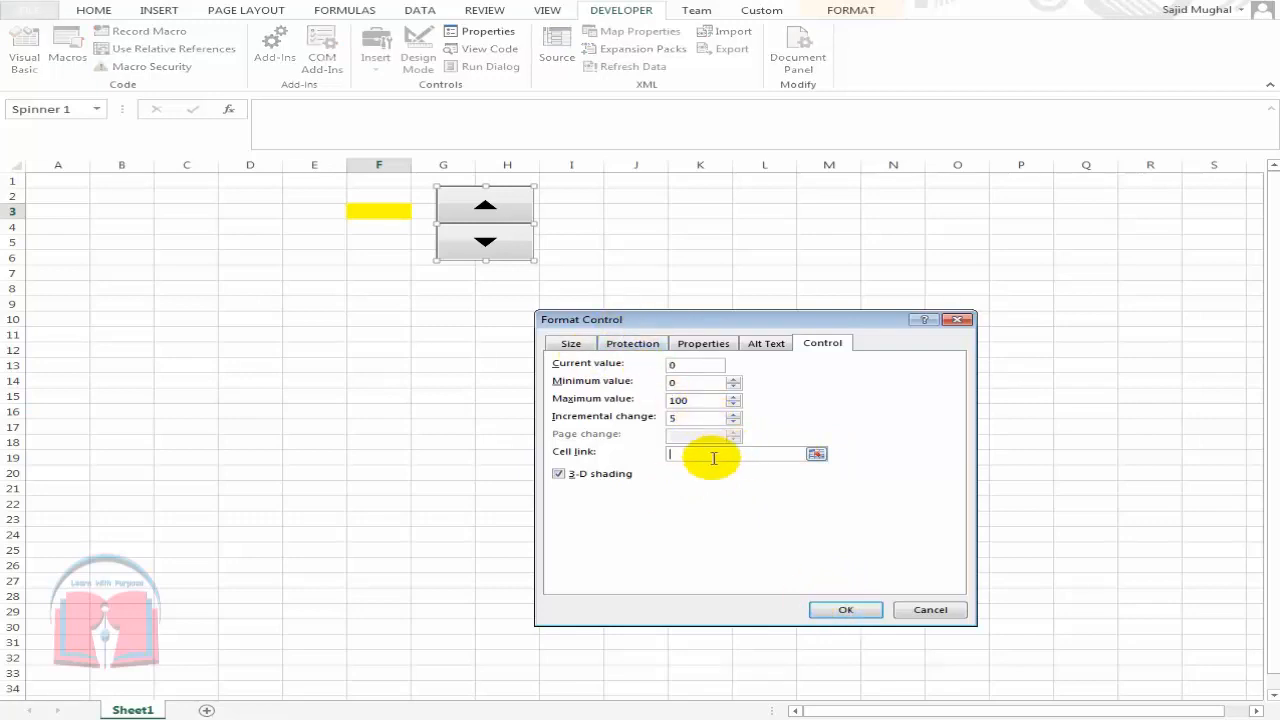
{"action": "left_click", "coordinate": [384, 210]}
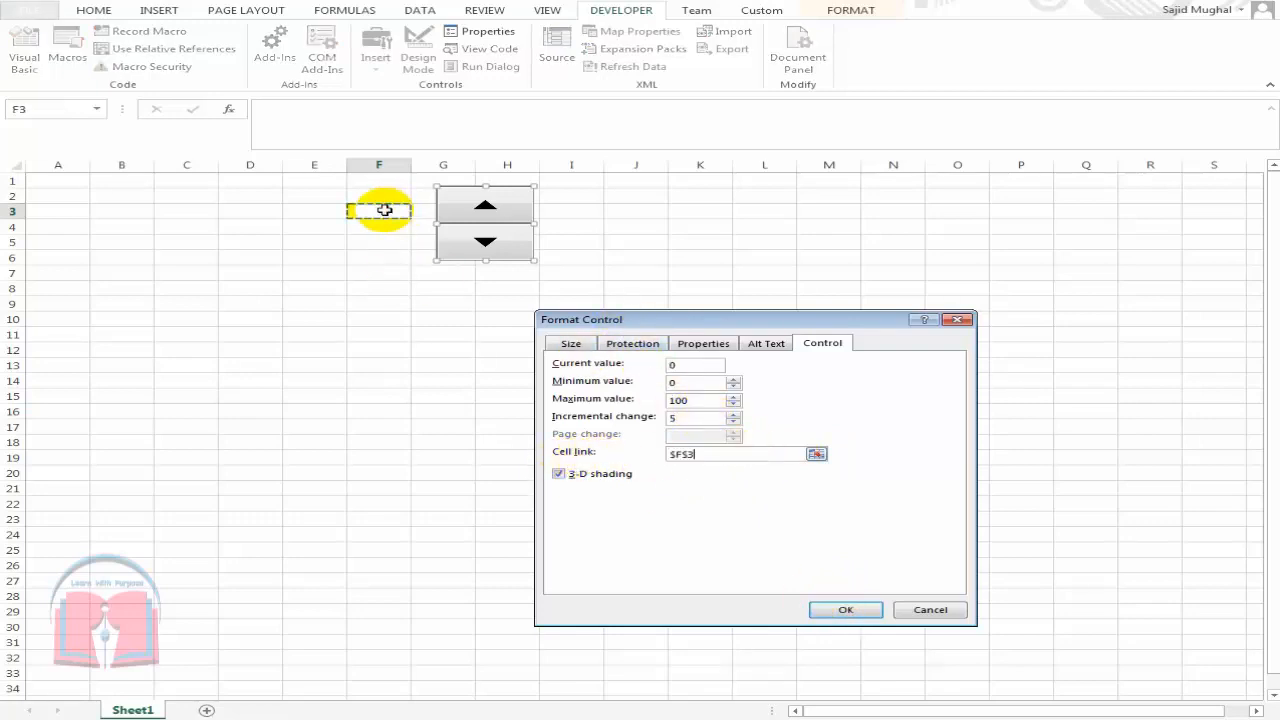
{"action": "left_click", "coordinate": [846, 609]}
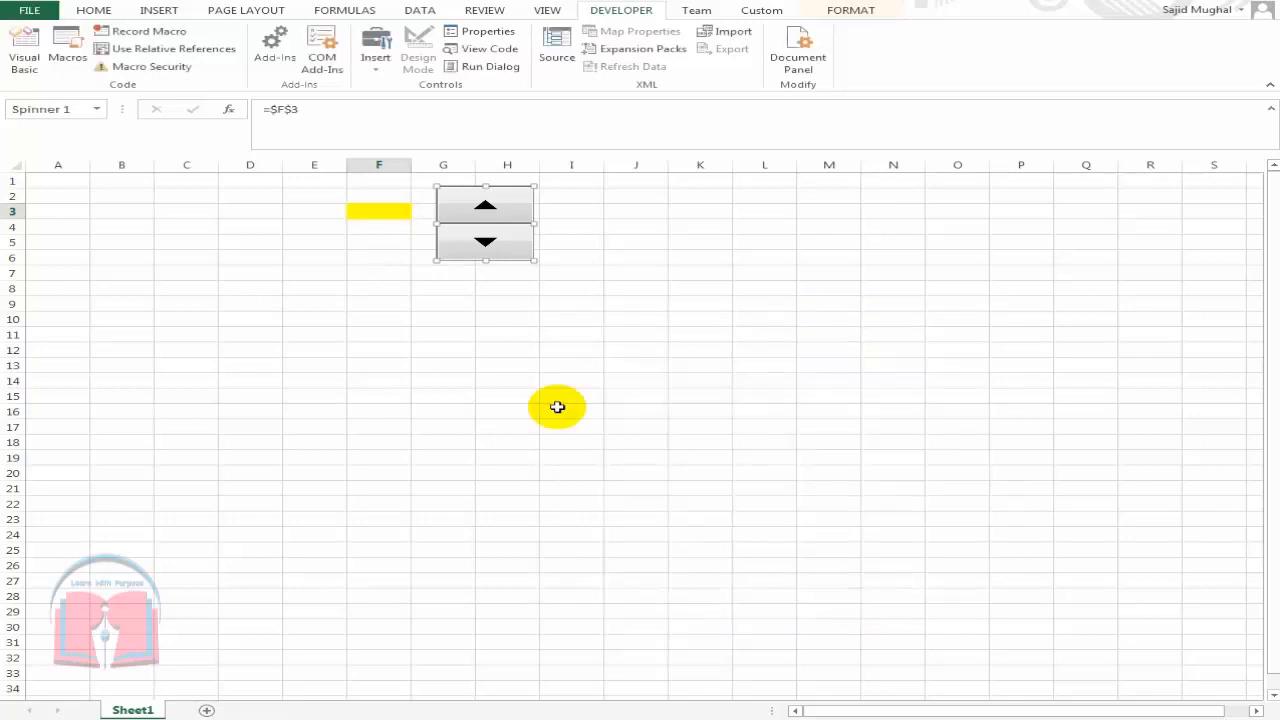
{"action": "left_click", "coordinate": [515, 396]}
Test the spin button by stepping the value in F3 up and down, leaving it at 20
{"action": "left_click", "coordinate": [475, 197]}
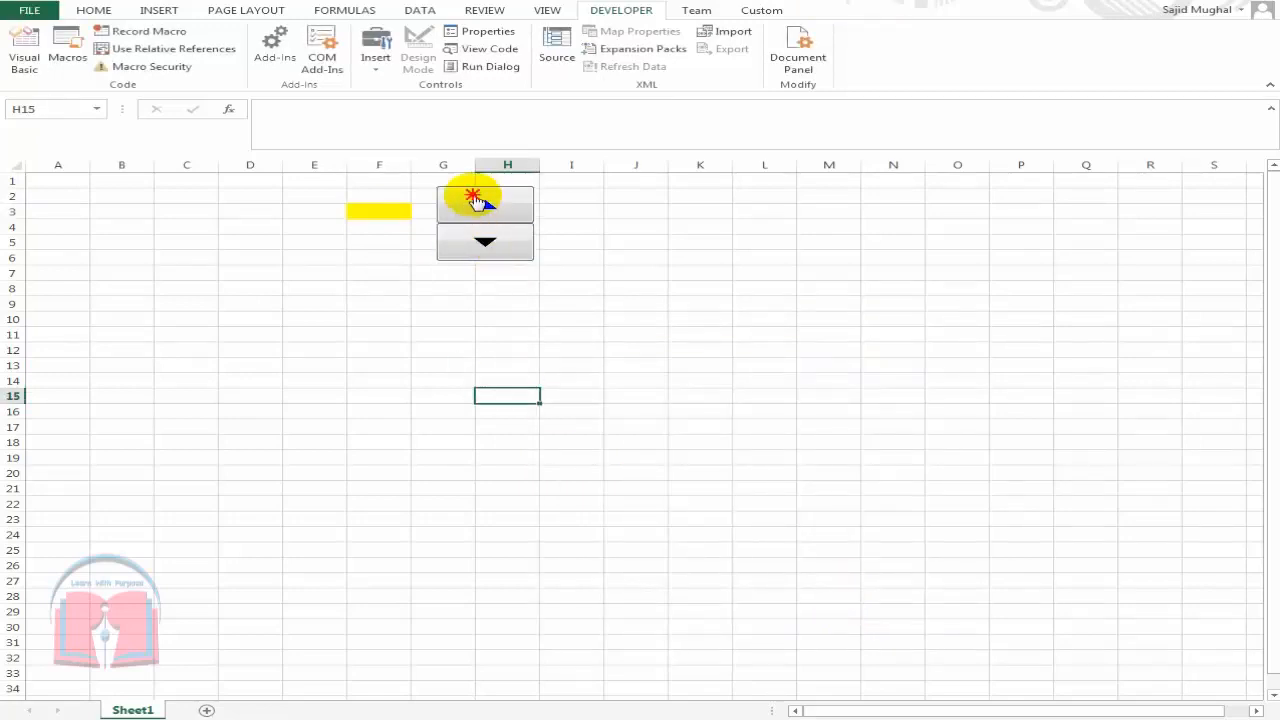
{"action": "left_click", "coordinate": [481, 203]}
{"action": "left_click", "coordinate": [481, 203]}
{"action": "left_click", "coordinate": [485, 252]}
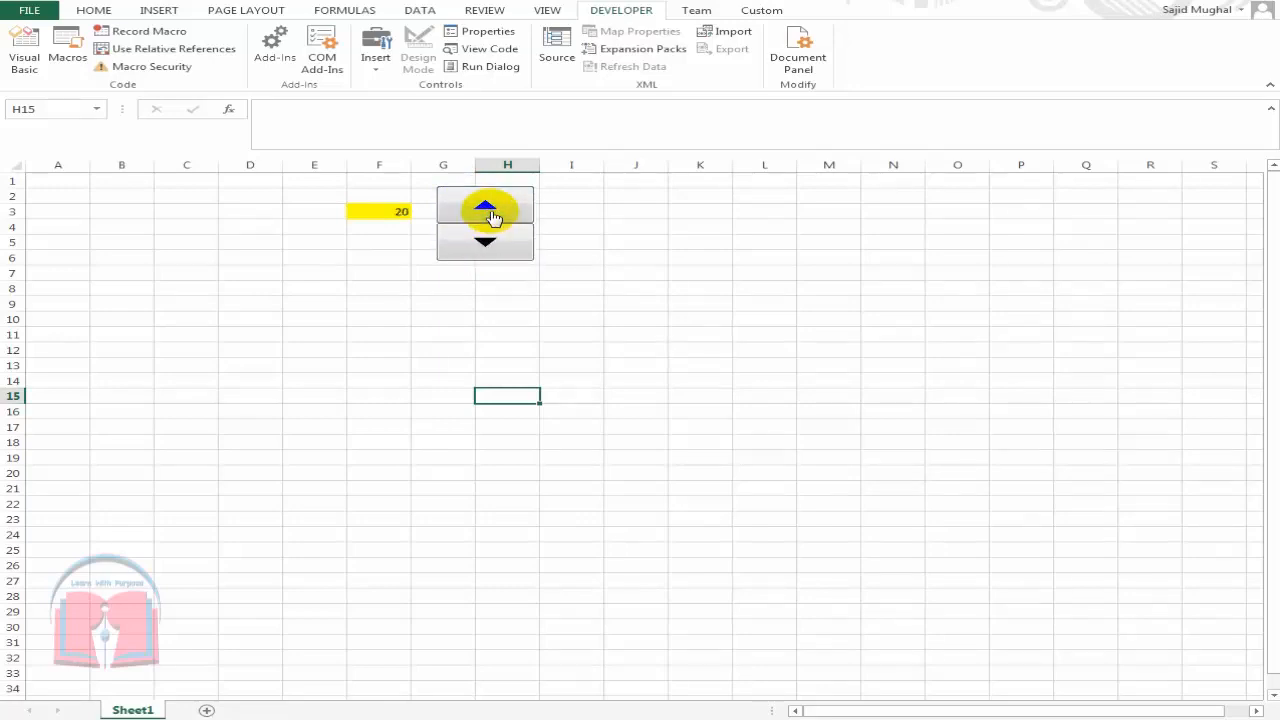
{"action": "left_click", "coordinate": [398, 258]}
{"action": "left_click", "coordinate": [380, 227]}
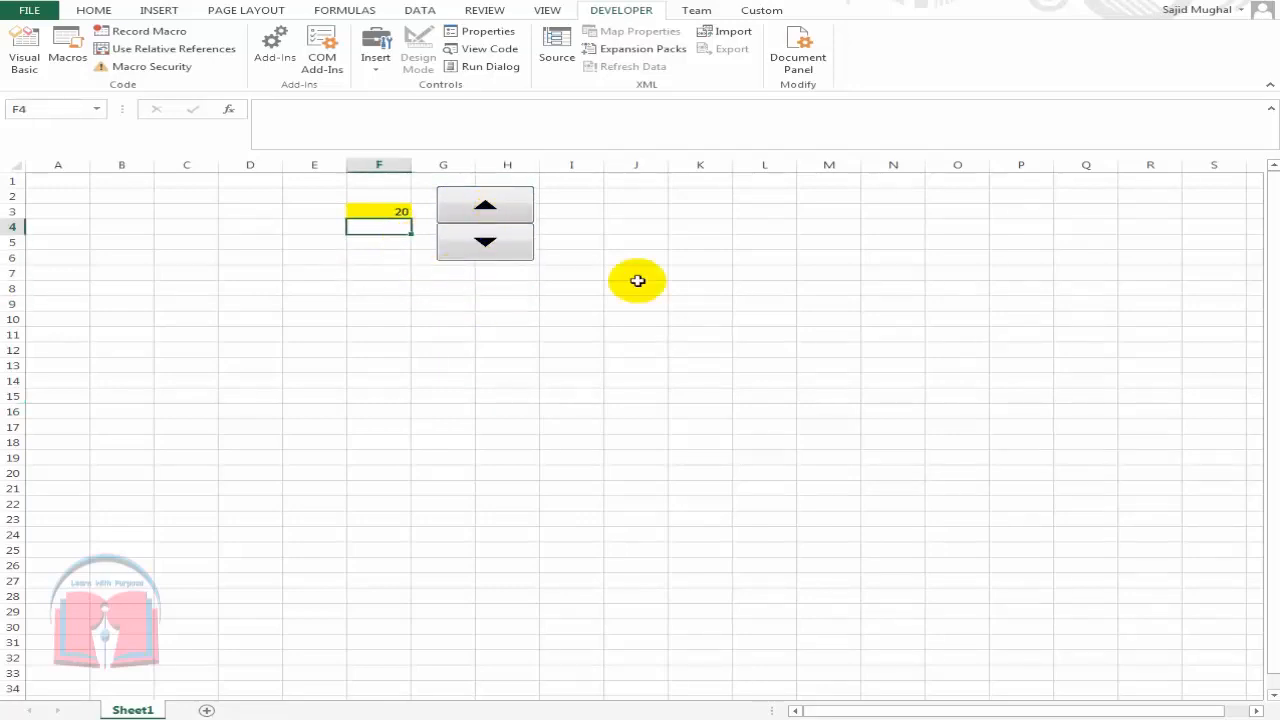
{"action": "left_click", "coordinate": [680, 211]}
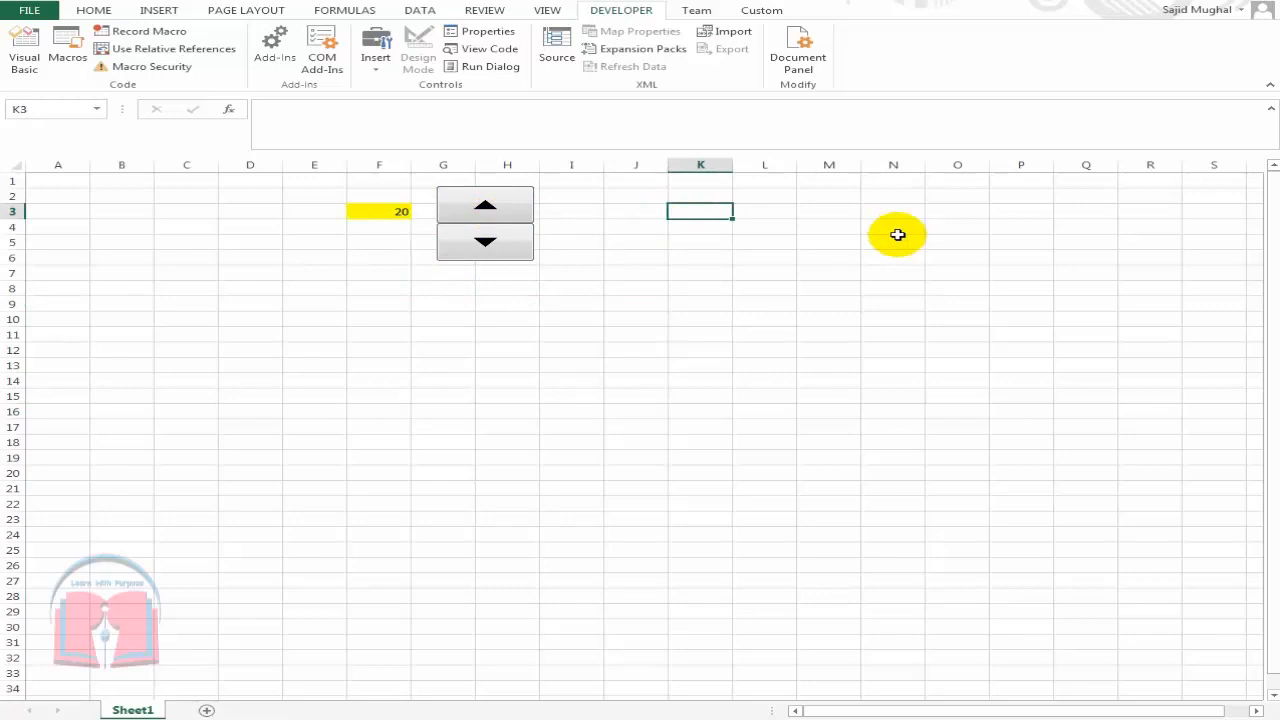
{"action": "left_click", "coordinate": [180, 212]}
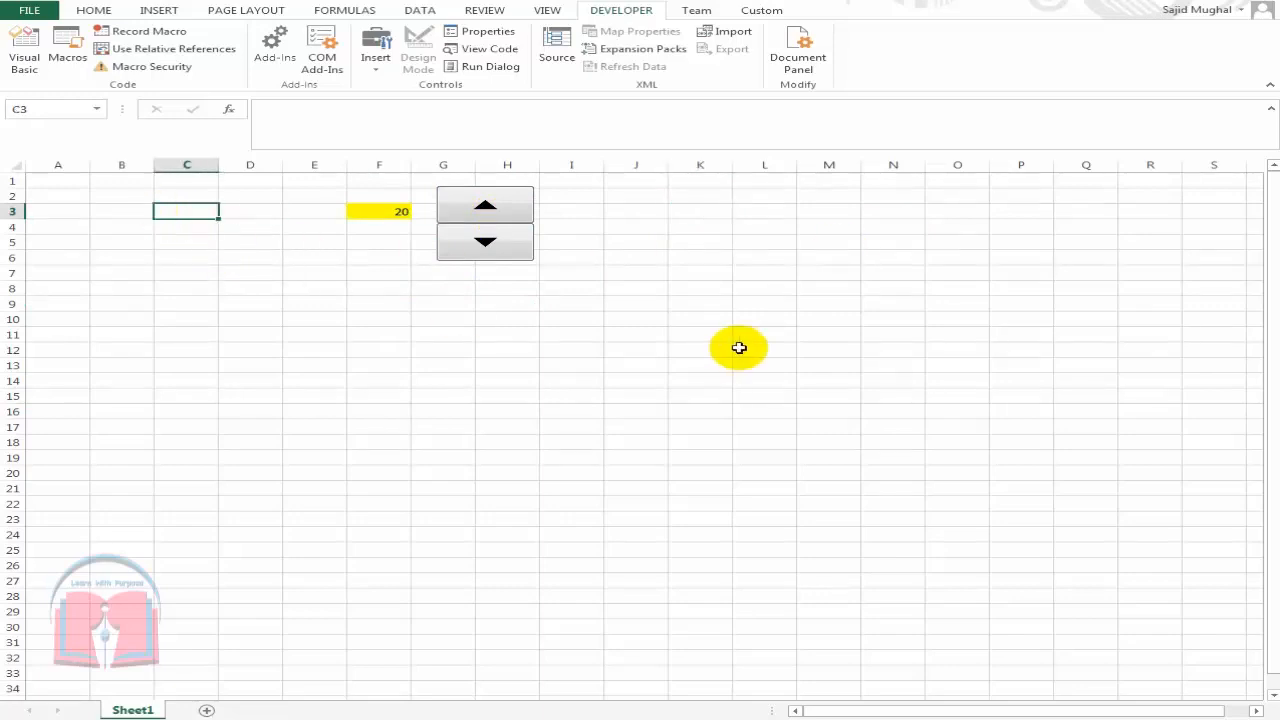
Enter the label top in B3 and the label bottom in B6
{"action": "key", "text": "Left"}
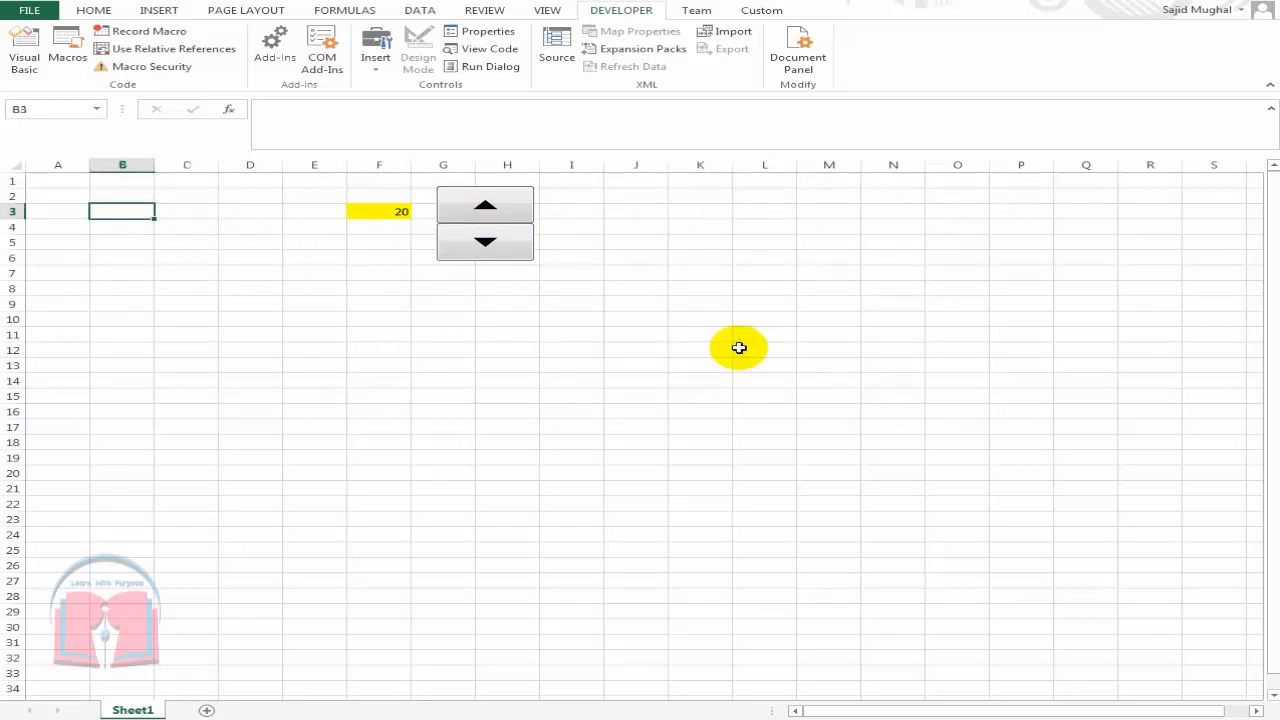
{"action": "type", "text": "top"}
{"action": "key", "text": "Return"}
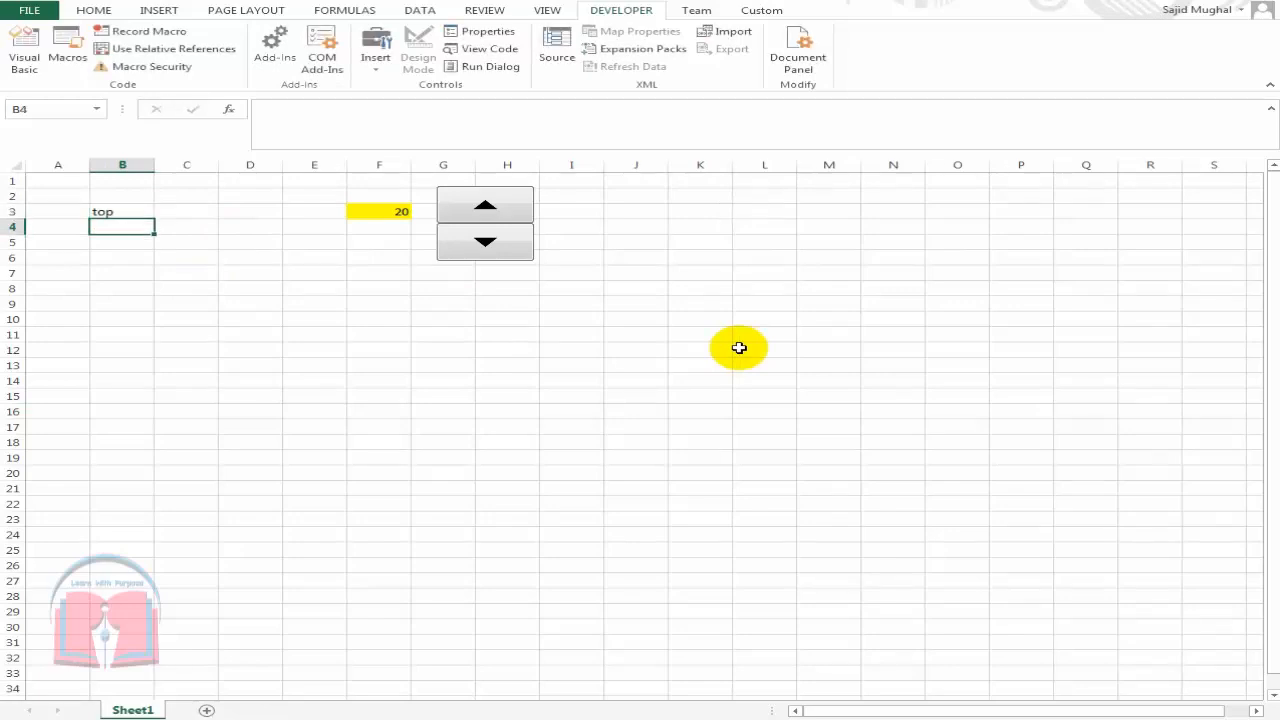
{"action": "key", "text": "Down"}
{"action": "key", "text": "Down"}
{"action": "type", "text": "b"}
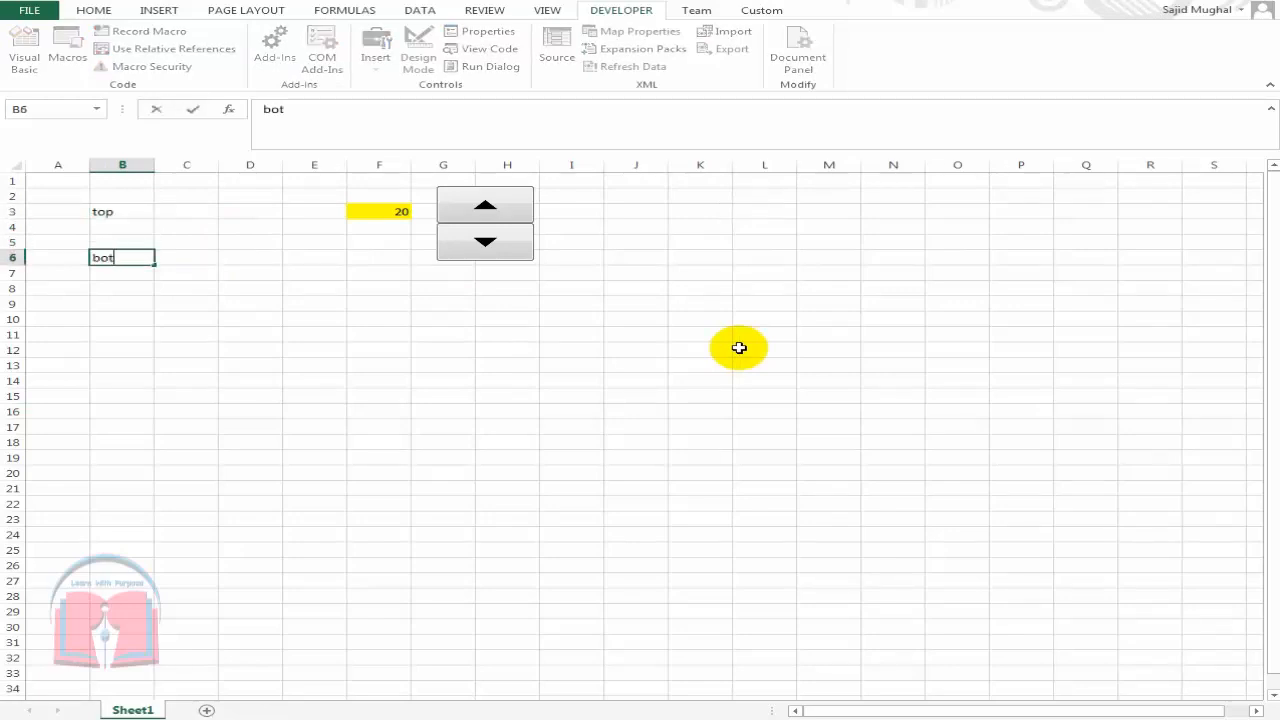
Fill the two cells between those labels with charge in B4 and empty in B5
{"action": "key", "text": "Up"}
{"action": "key", "text": "Up"}
{"action": "key", "text": "Up"}
{"action": "key", "text": "Down"}
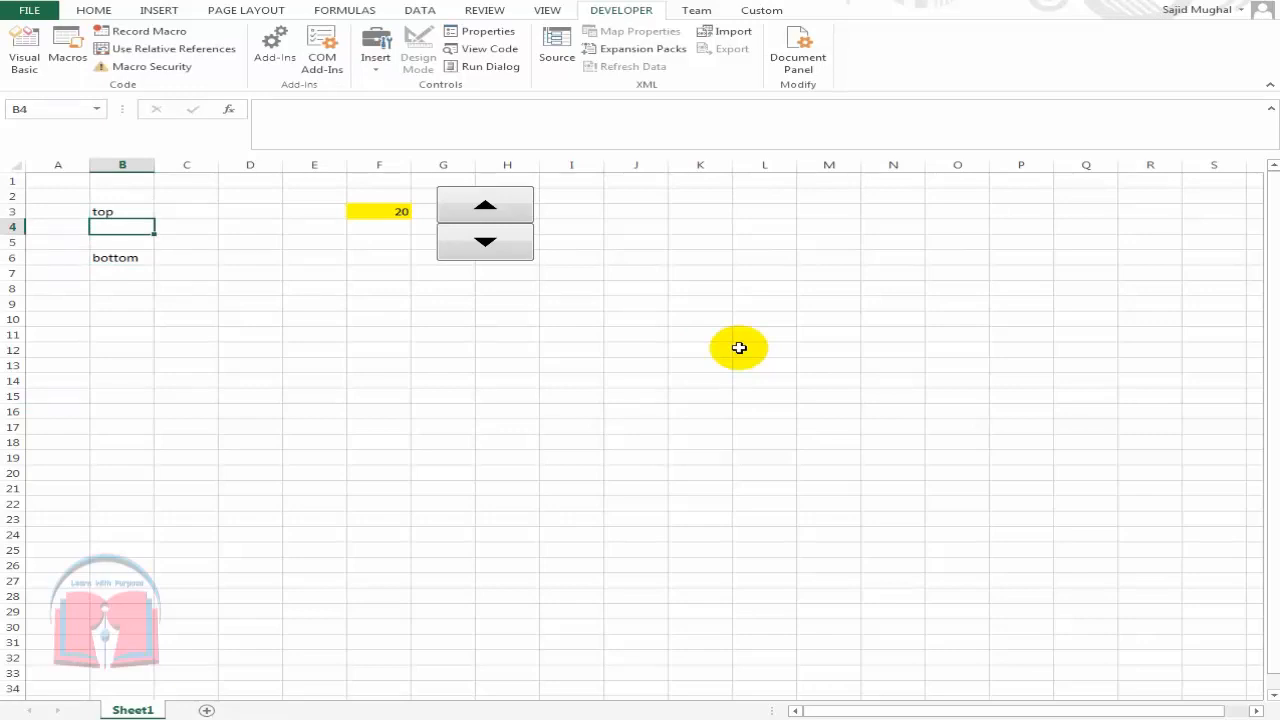
{"action": "type", "text": "char"}
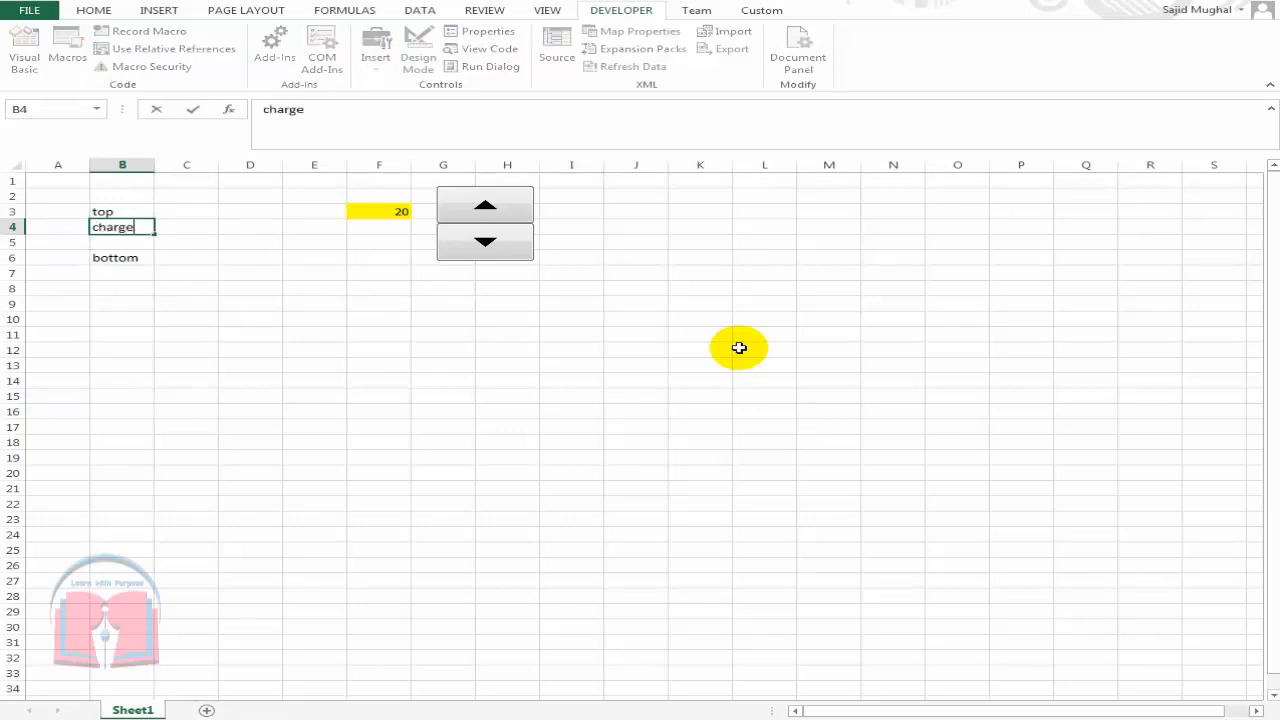
{"action": "type", "text": "ge"}
{"action": "key", "text": "Return"}
{"action": "type", "text": "empty"}
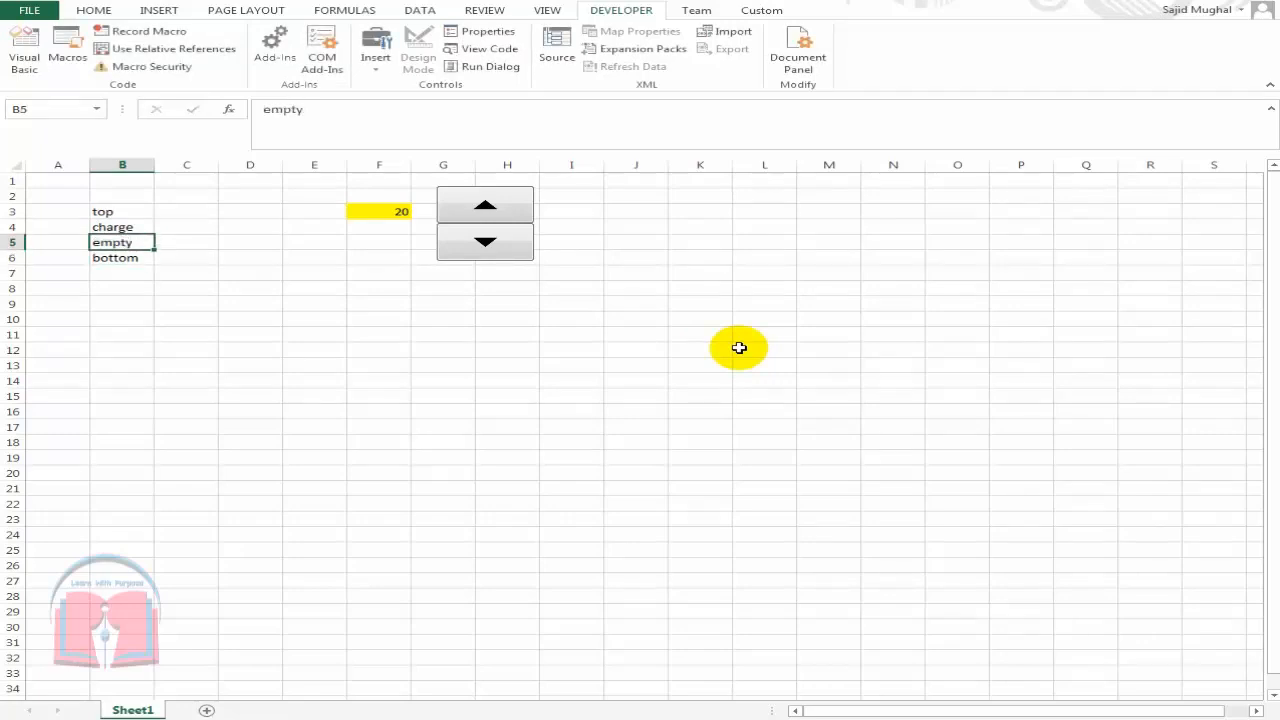
Enter 6 in C3 as the value for top
{"action": "key", "text": "Right"}
{"action": "key", "text": "Up"}
{"action": "key", "text": "Up"}
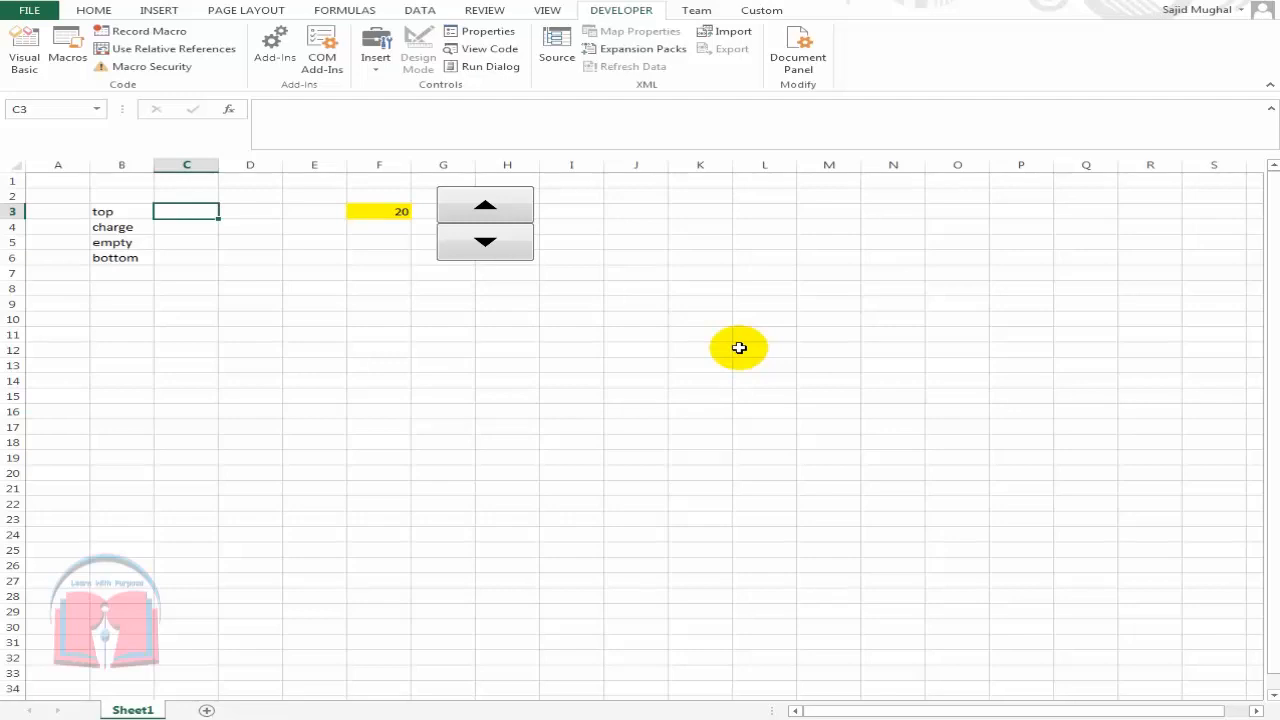
{"action": "type", "text": "6"}
{"action": "key", "text": "Return"}
Enter 6 in C6 as the value for bottom
{"action": "key", "text": "Up"}
{"action": "key", "text": "Up"}
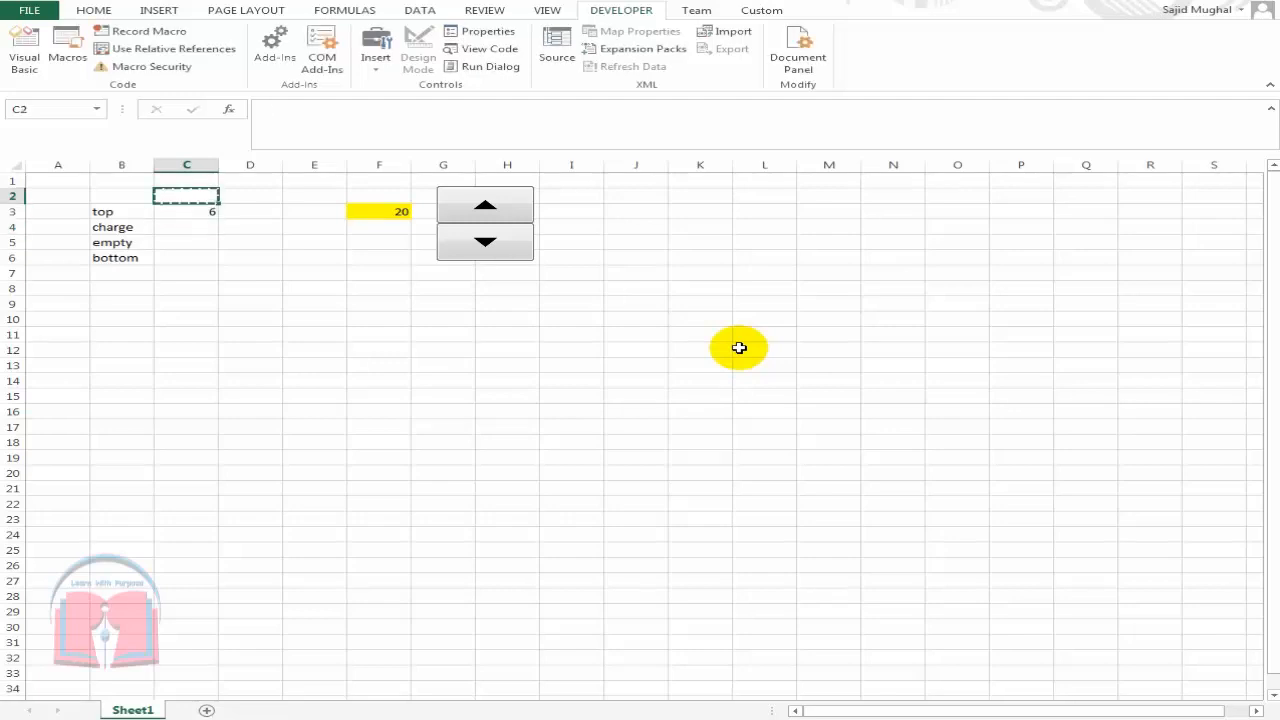
{"action": "key", "text": "Down"}
{"action": "key", "text": "Down"}
{"action": "key", "text": "Down"}
{"action": "key", "text": "Down"}
{"action": "key", "text": "Up"}
{"action": "key", "text": "Up"}
{"action": "key", "text": "Down"}
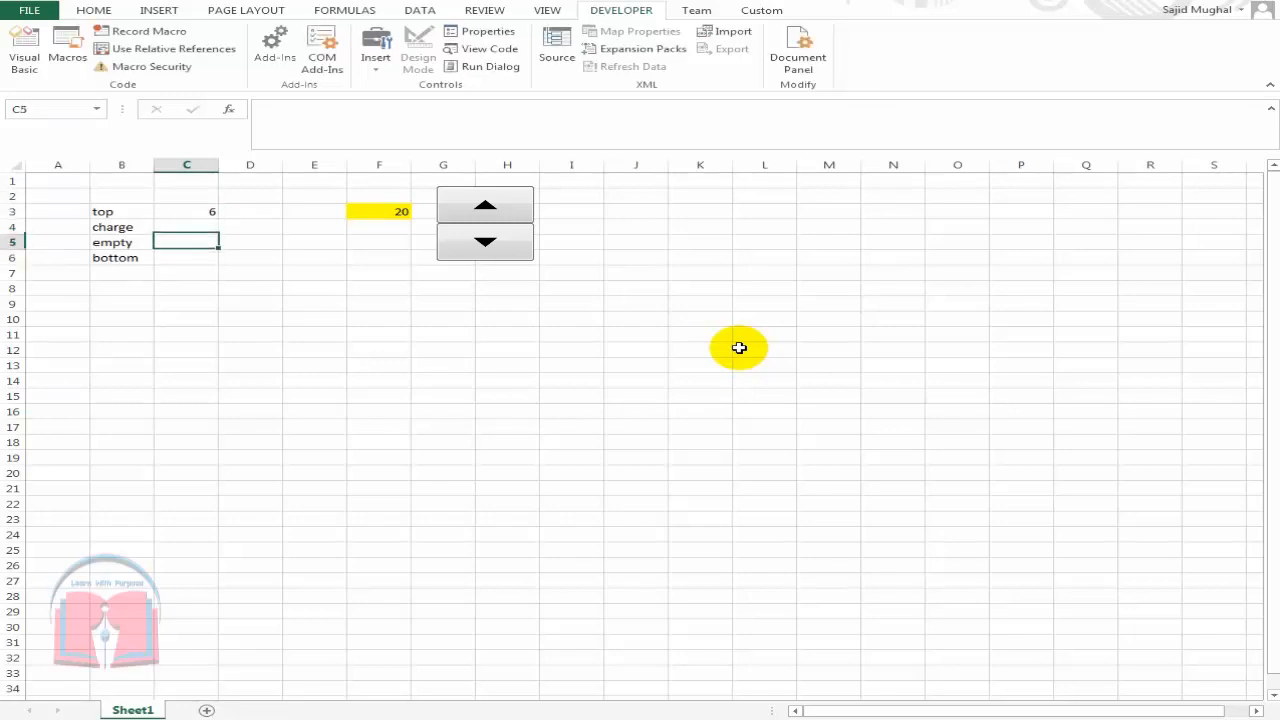
{"action": "key", "text": "Down"}
{"action": "type", "text": "6"}
{"action": "key", "text": "Return"}
Move the values in C3:C6 one column over to D3:D6, leaving column C empty
{"action": "key", "text": "Up"}
{"action": "key", "text": "Up"}
{"action": "key", "text": "Up"}
{"action": "key", "text": "Up"}
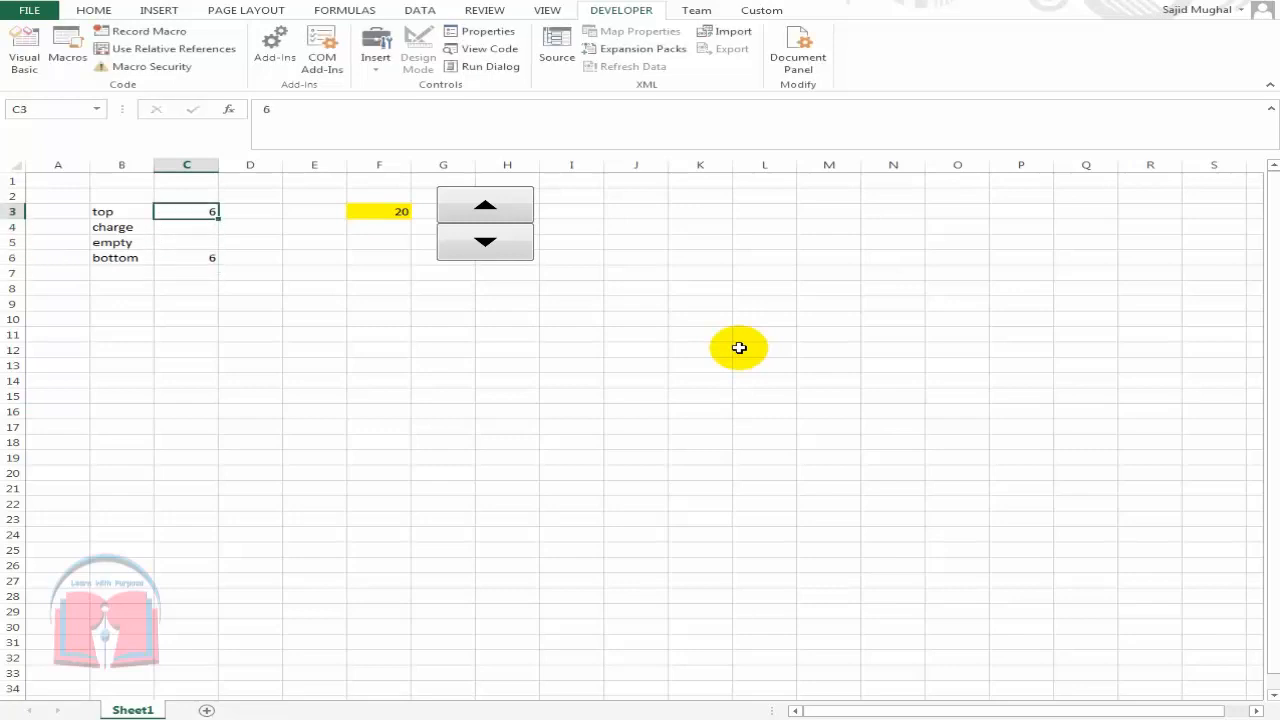
{"action": "key", "text": "Left"}
{"action": "key", "text": "Right"}
{"action": "key", "text": "shift+Down"}
{"action": "key", "text": "shift+Down"}
{"action": "key", "text": "shift+Down"}
{"action": "key", "text": "Right"}
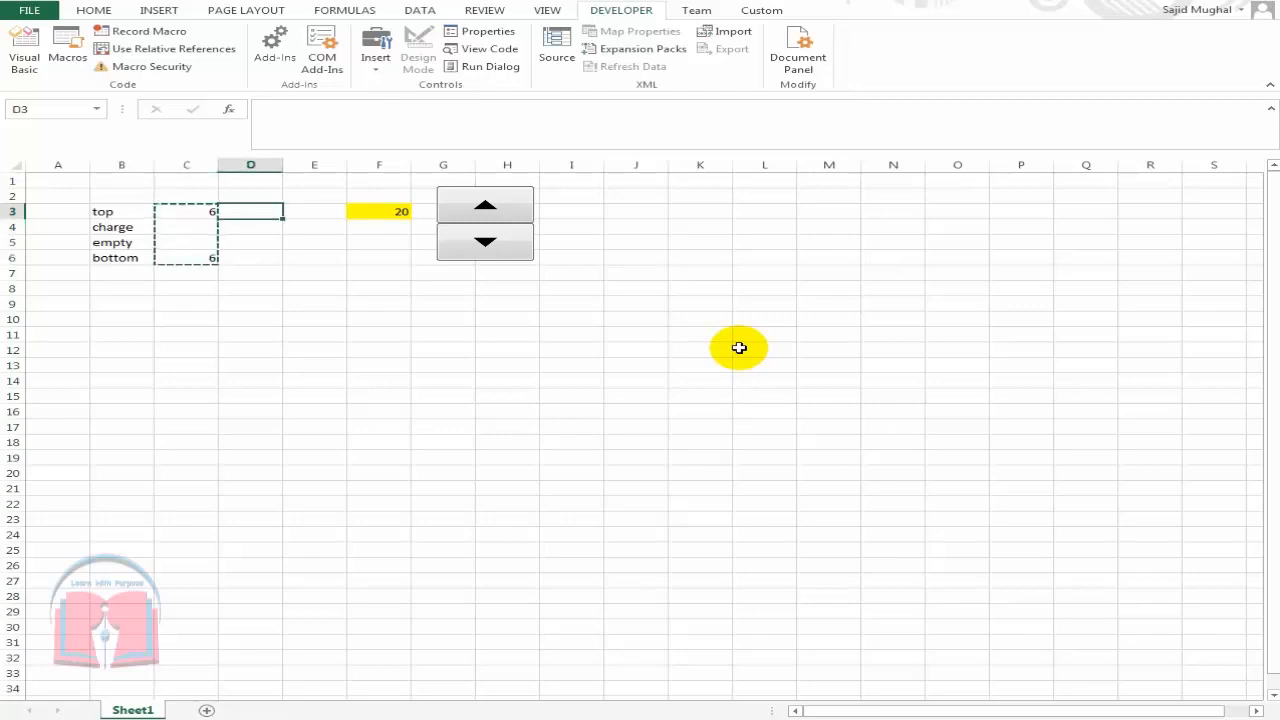
{"action": "key", "text": "ctrl+v"}
{"action": "key", "text": "Left"}
{"action": "key", "text": "shift+Down"}
{"action": "key", "text": "shift+Down"}
{"action": "key", "text": "shift+Down"}
{"action": "key", "text": "Right"}
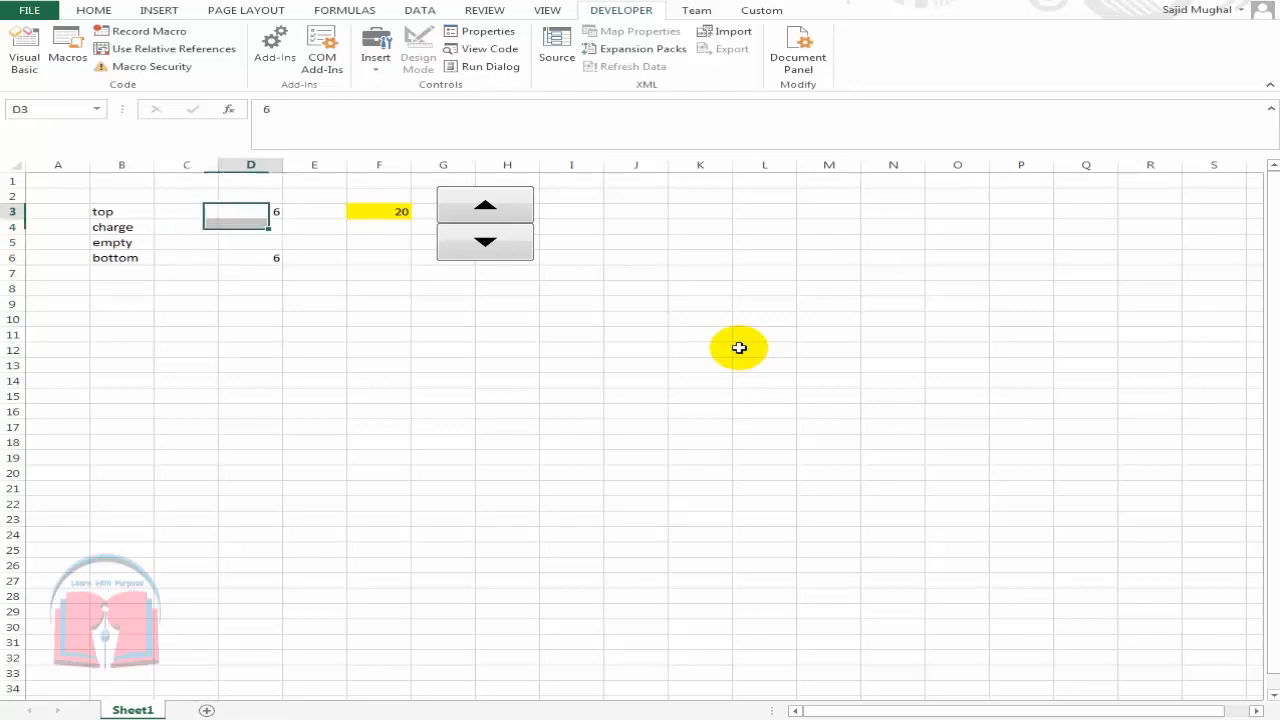
{"action": "key", "text": "Left"}
{"action": "key", "text": "Right"}
{"action": "key", "text": "Left"}
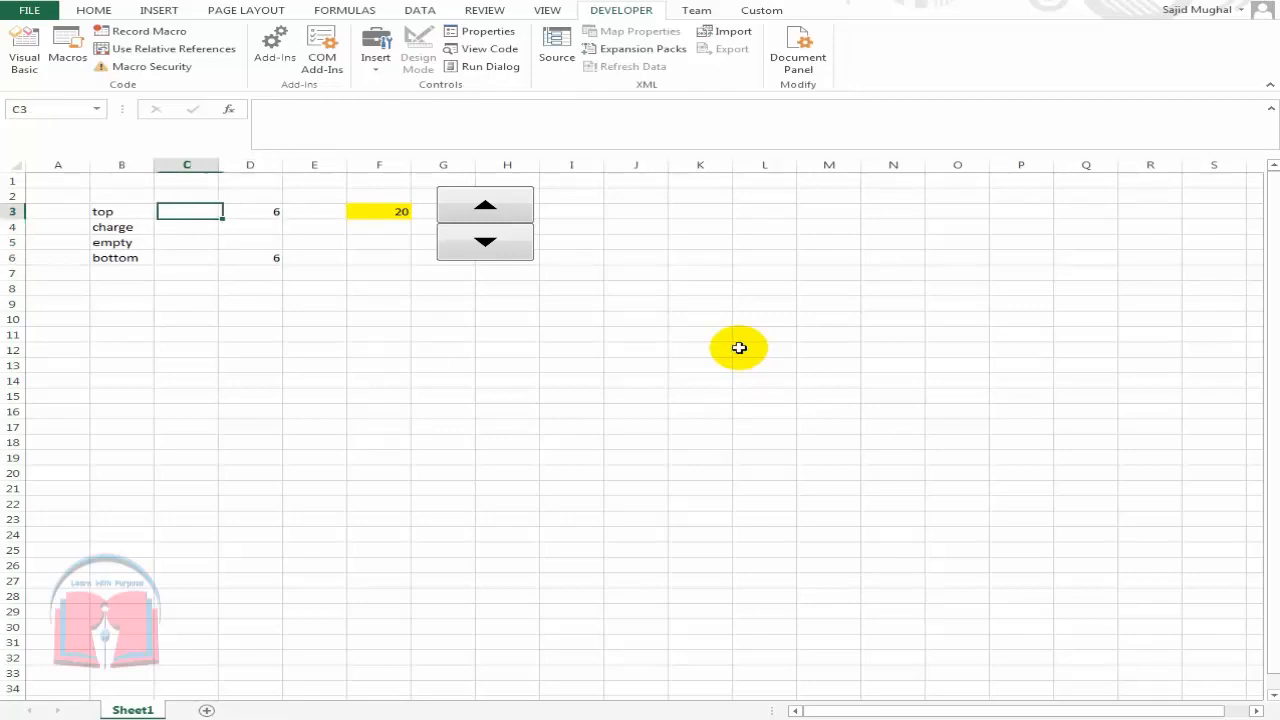
{"action": "key", "text": "Right"}
{"action": "key", "text": "Down"}
{"action": "key", "text": "Down"}
{"action": "key", "text": "Down"}
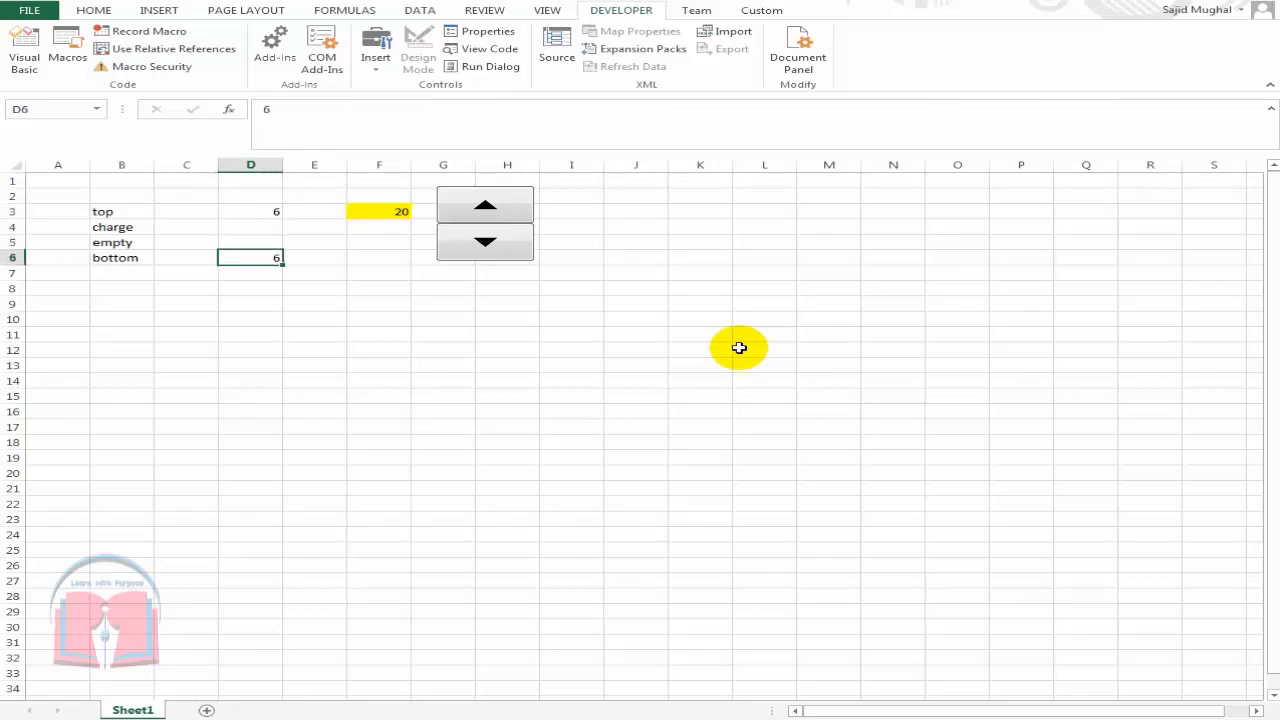
{"action": "key", "text": "Left"}
{"action": "key", "text": "Right"}
Enter the formula =100-F3 in D4 as the charge value
{"action": "key", "text": "Up"}
{"action": "key", "text": "Up"}
{"action": "key", "text": "Up"}
{"action": "key", "text": "Down"}
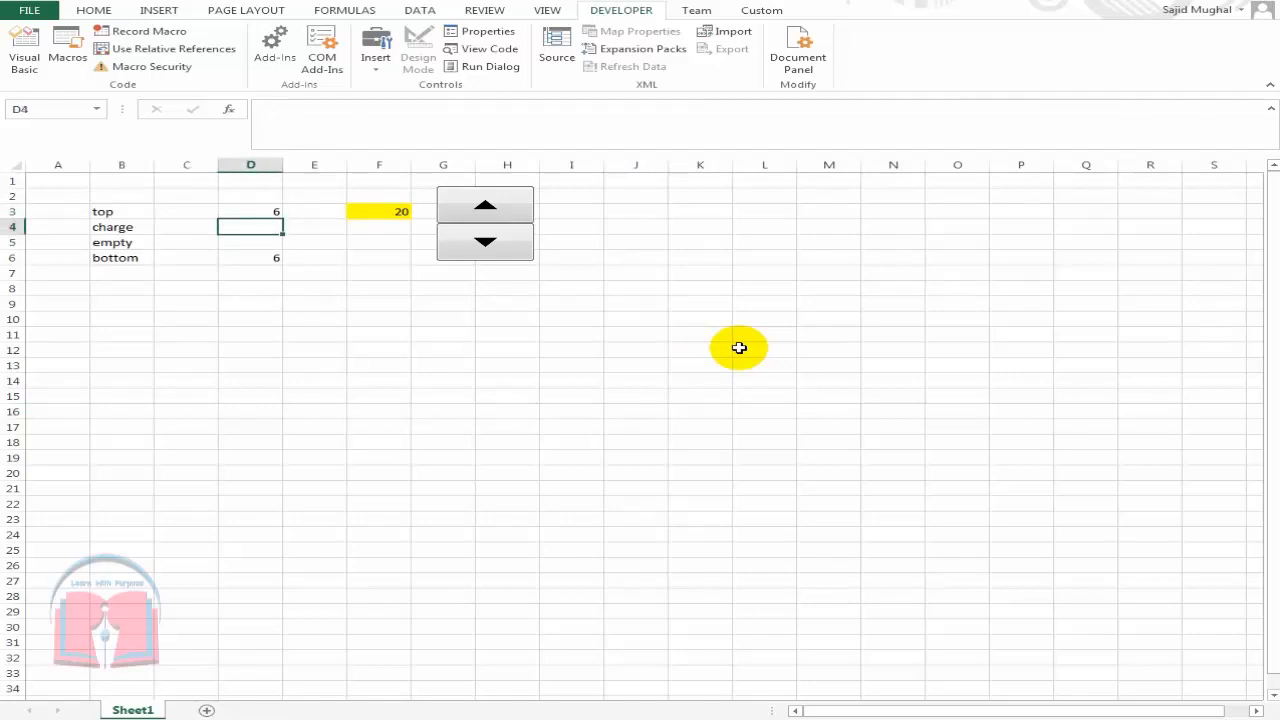
{"action": "key", "text": "Left"}
{"action": "key", "text": "Right"}
{"action": "key", "text": "Left"}
{"action": "key", "text": "Right"}
{"action": "type", "text": "="}
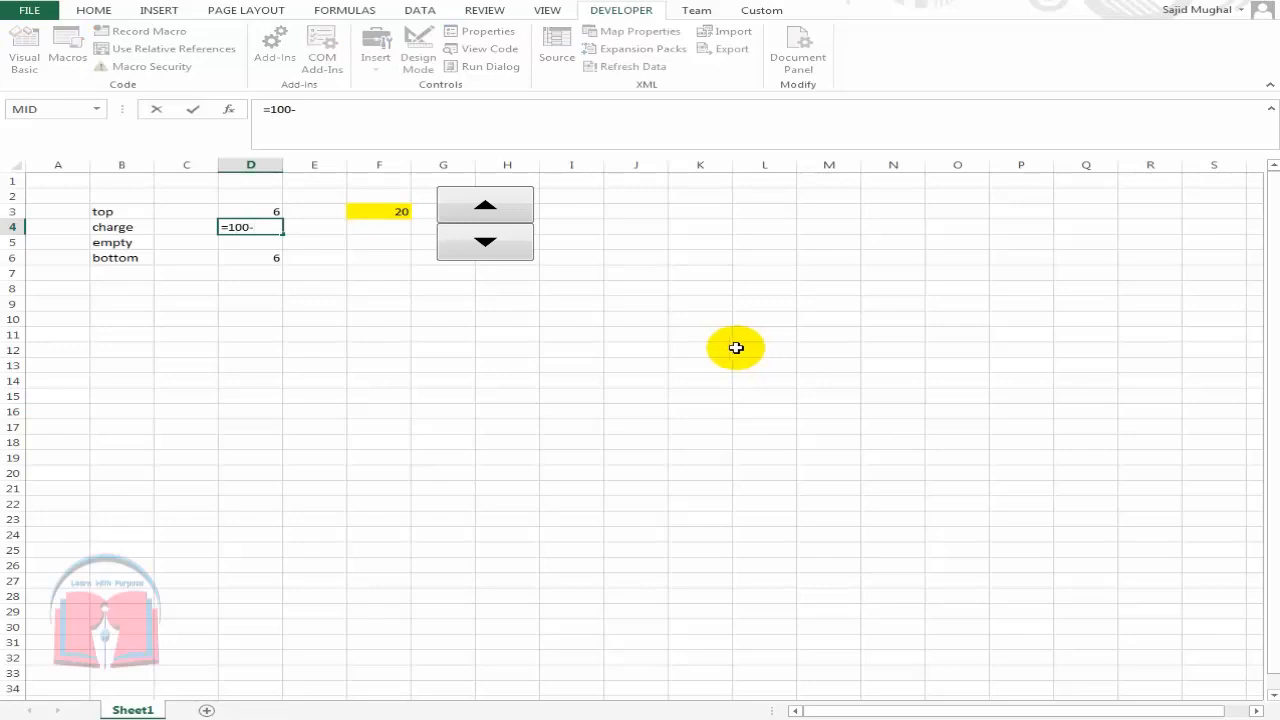
{"action": "type", "text": "100-"}
{"action": "left_click", "coordinate": [395, 211]}
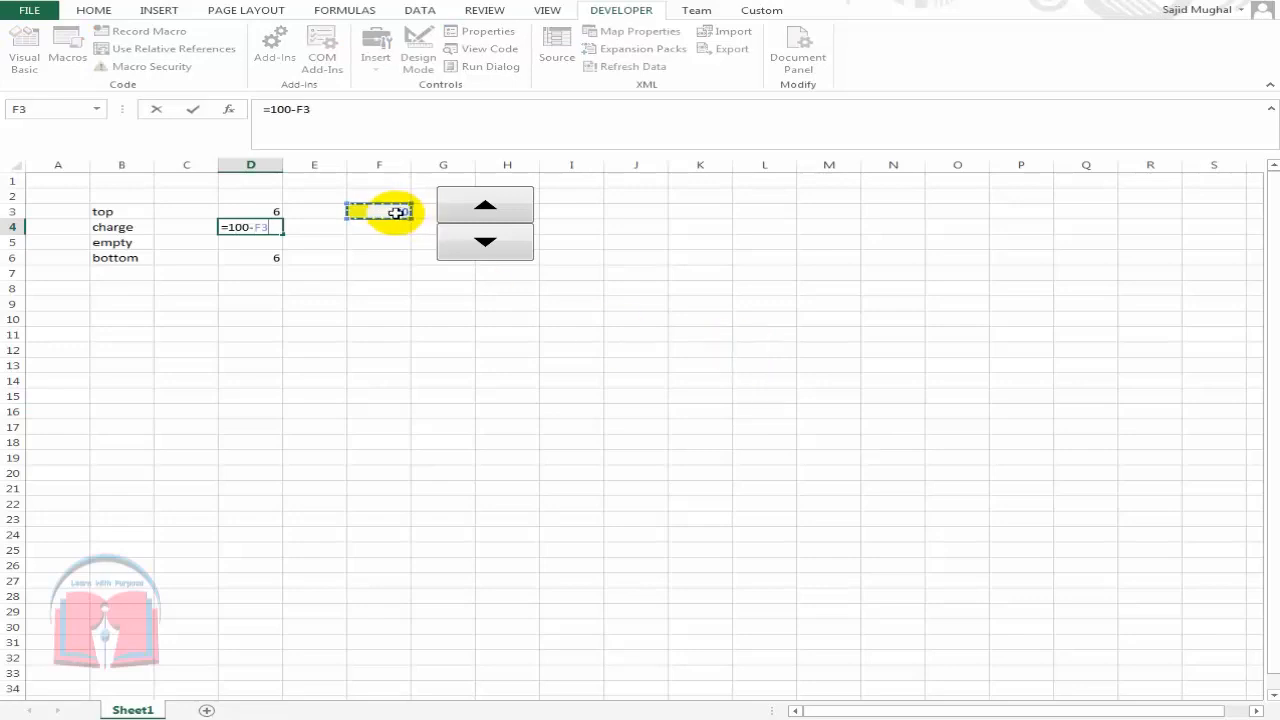
{"action": "key", "text": "ctrl+Return"}
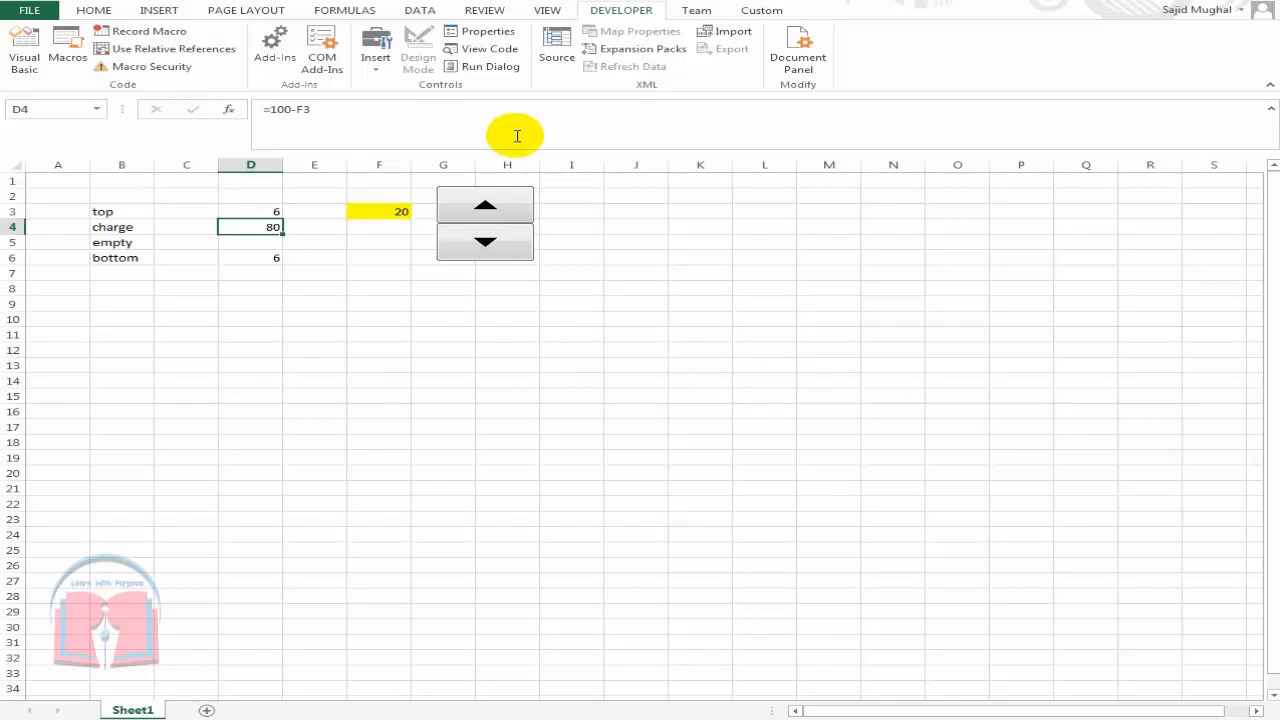
Test the charge formula by stepping the spin button up and down, leaving F3 at 15
{"action": "left_click", "coordinate": [505, 212]}
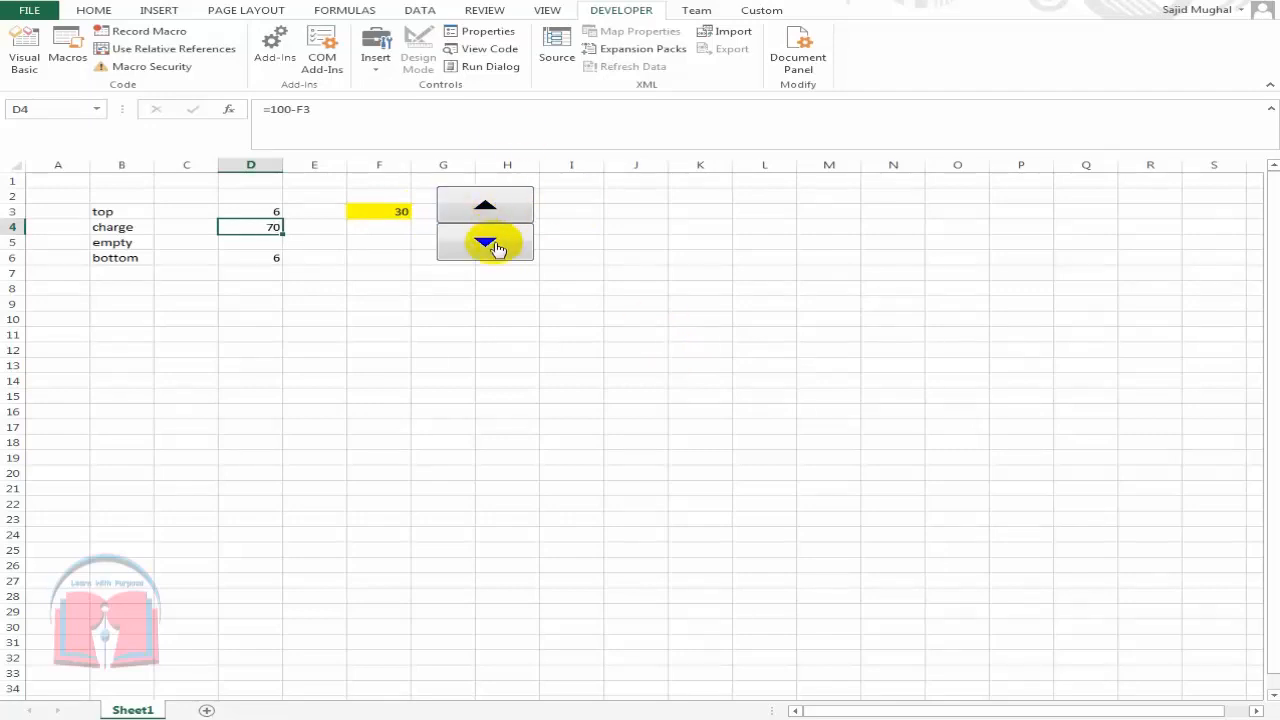
{"action": "left_click", "coordinate": [490, 246]}
{"action": "left_click", "coordinate": [485, 206]}
Enter the formula =100-D4 in D5 as the empty value and check it against the charge formula
{"action": "left_click", "coordinate": [270, 242]}
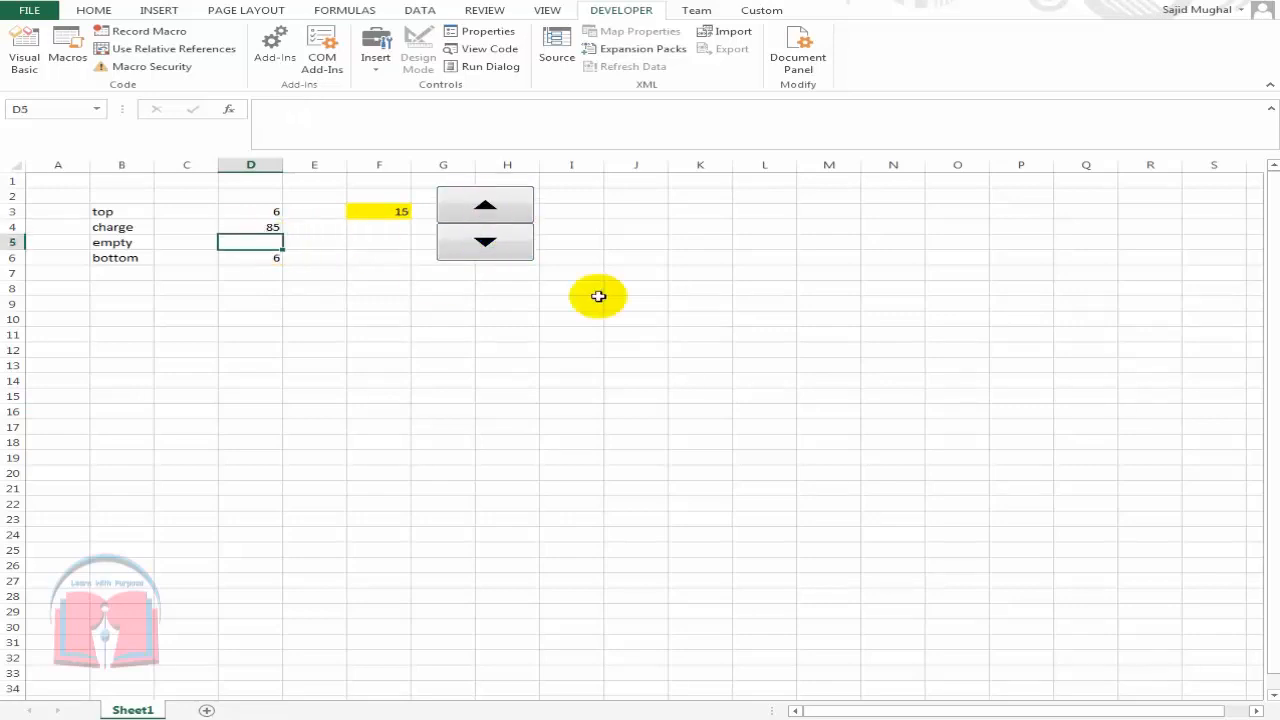
{"action": "type", "text": "="}
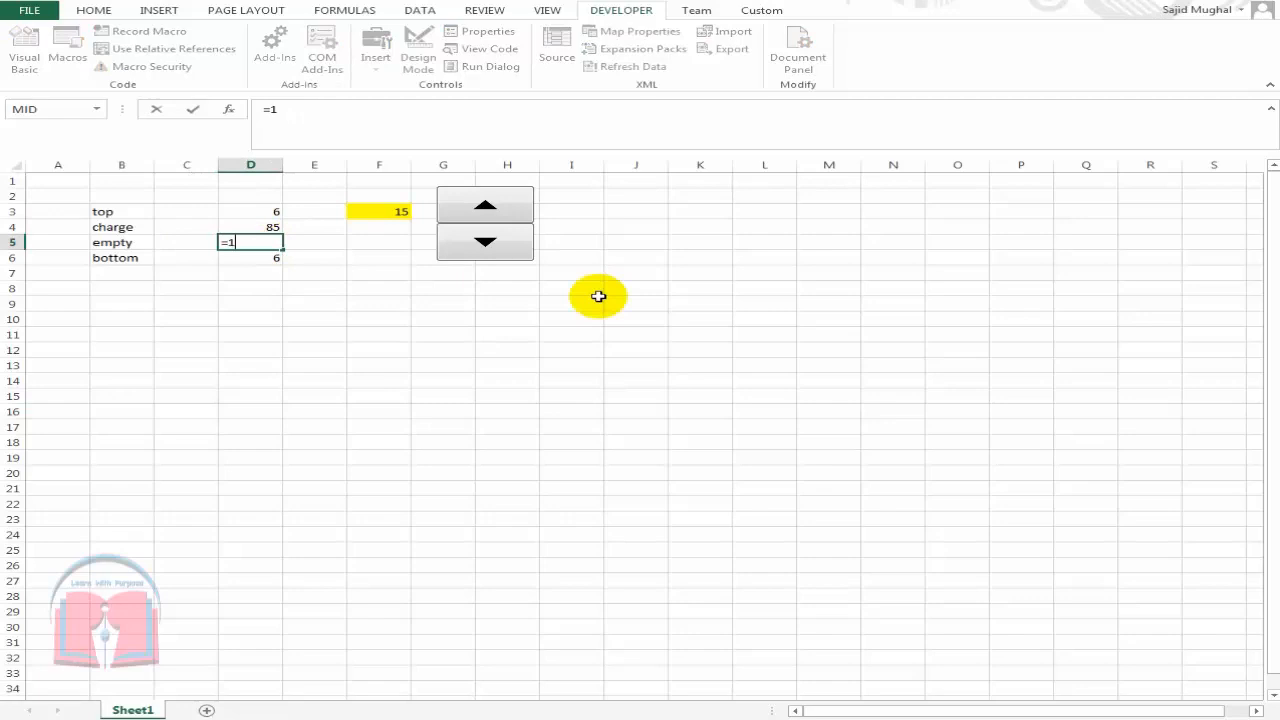
{"action": "type", "text": "100-"}
{"action": "key", "text": "Up"}
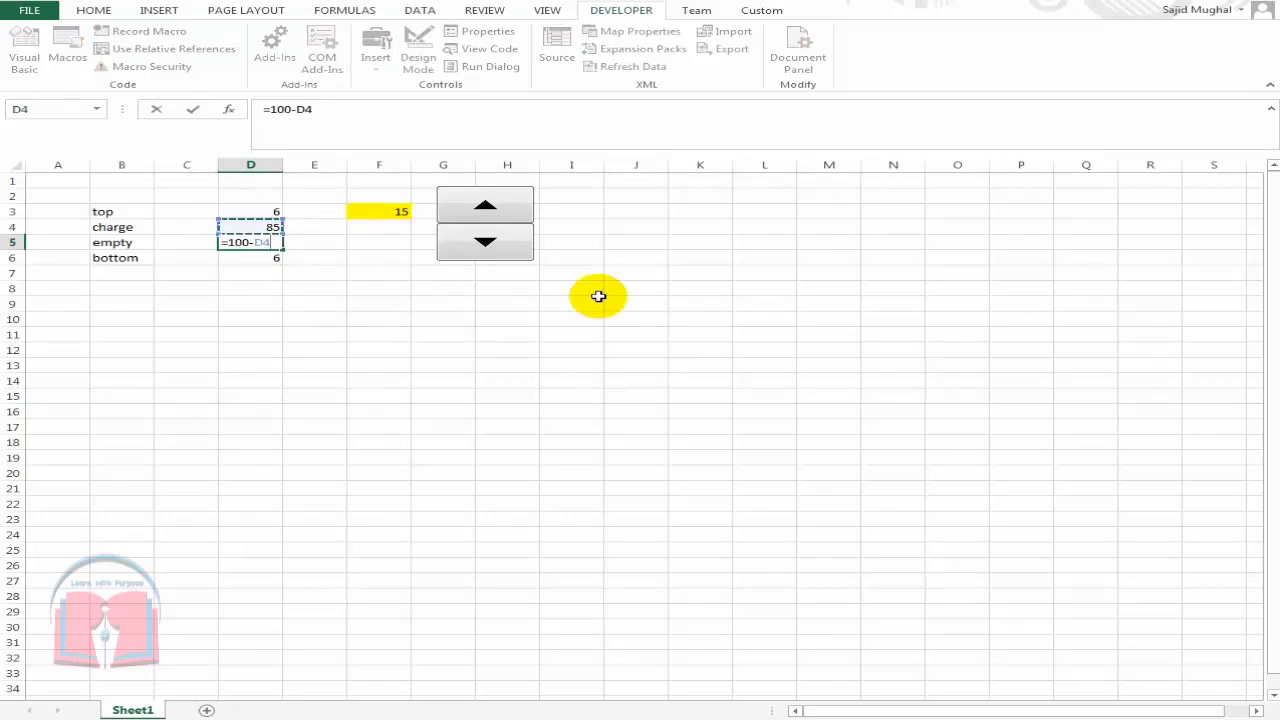
{"action": "key", "text": "Return"}
{"action": "key", "text": "Up"}
{"action": "key", "text": "Up"}
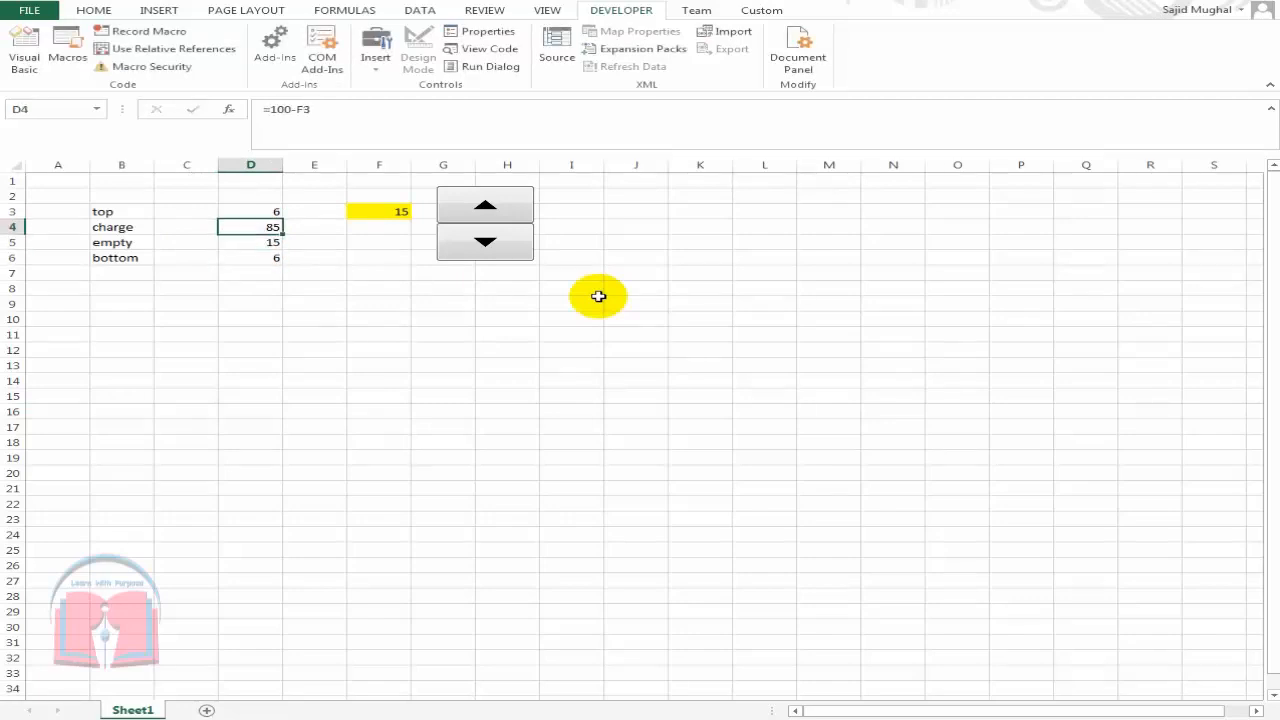
{"action": "key", "text": "Down"}
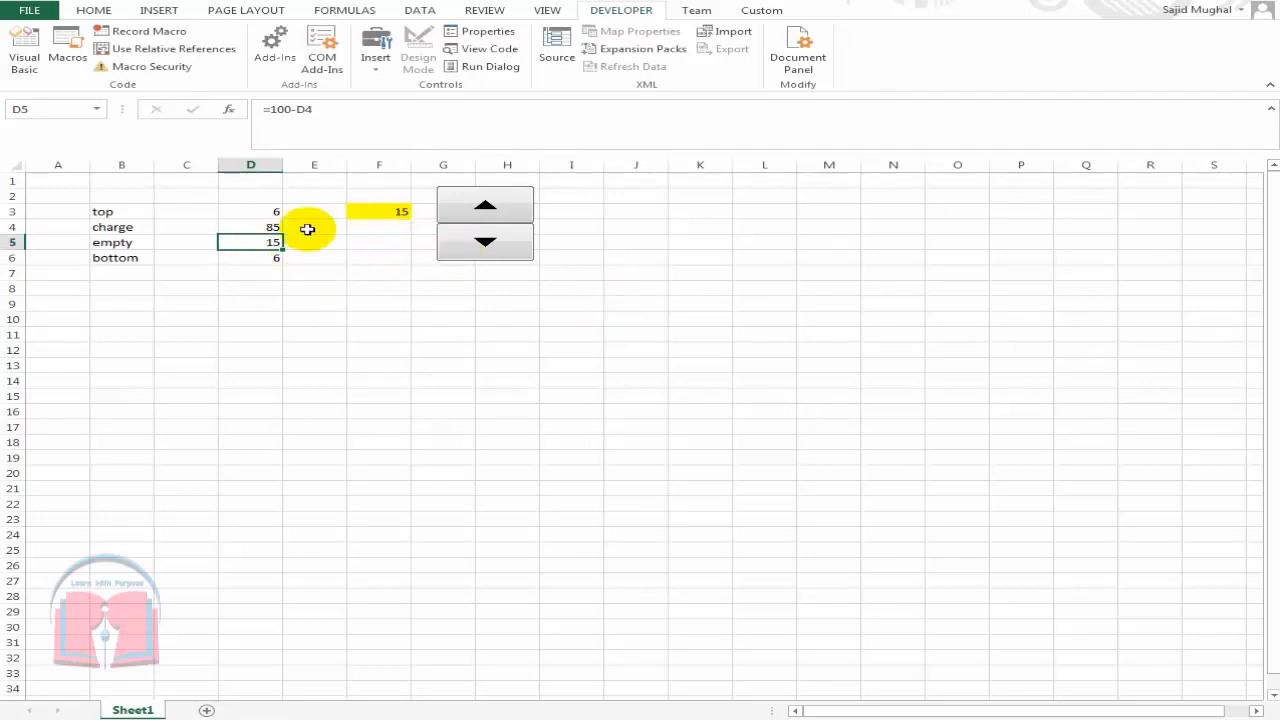
Enter the formula =D3% in C3 to turn the top value into a percentage
{"action": "left_click", "coordinate": [257, 209]}
{"action": "left_click", "coordinate": [200, 209]}
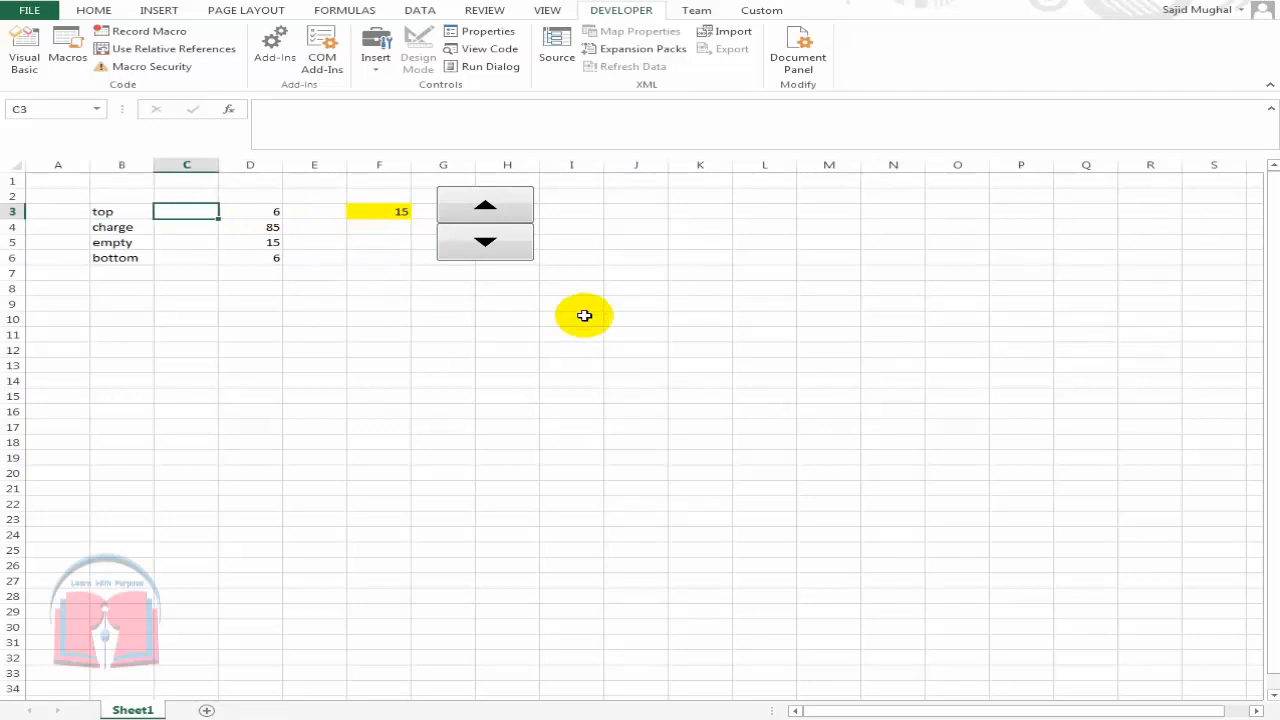
{"action": "type", "text": "="}
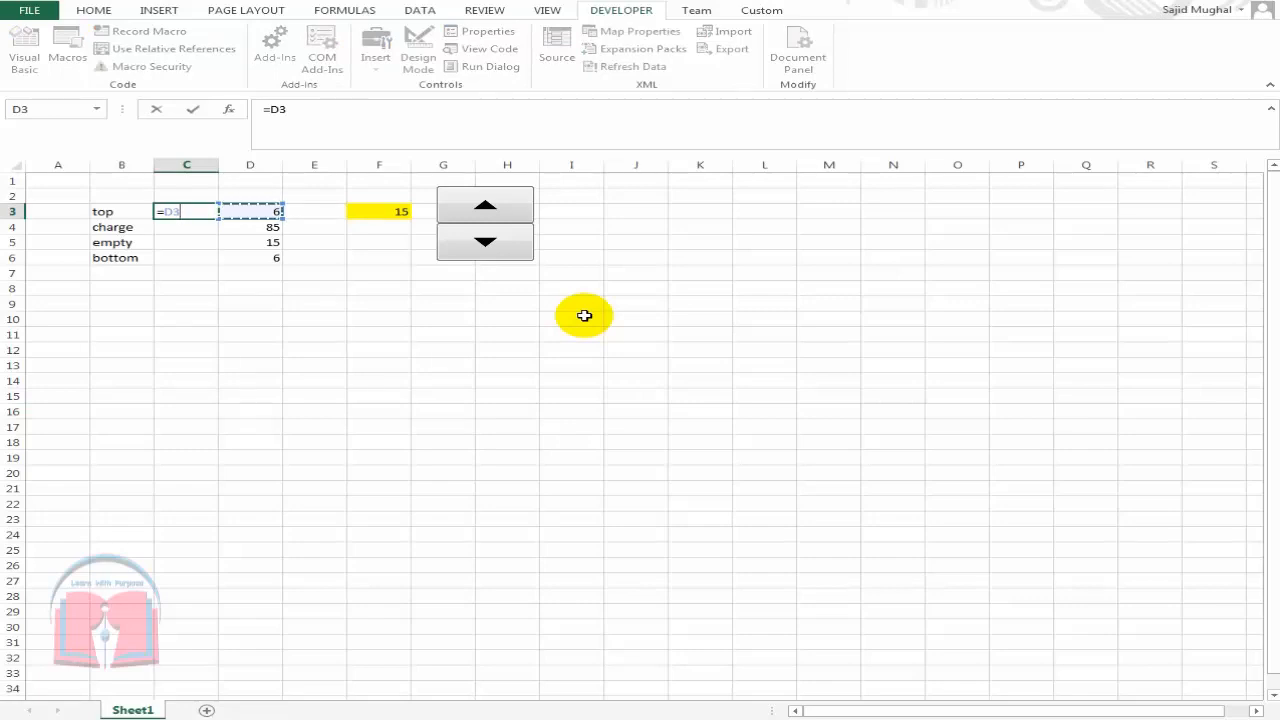
{"action": "key", "text": "Return"}
{"action": "key", "text": "Up"}
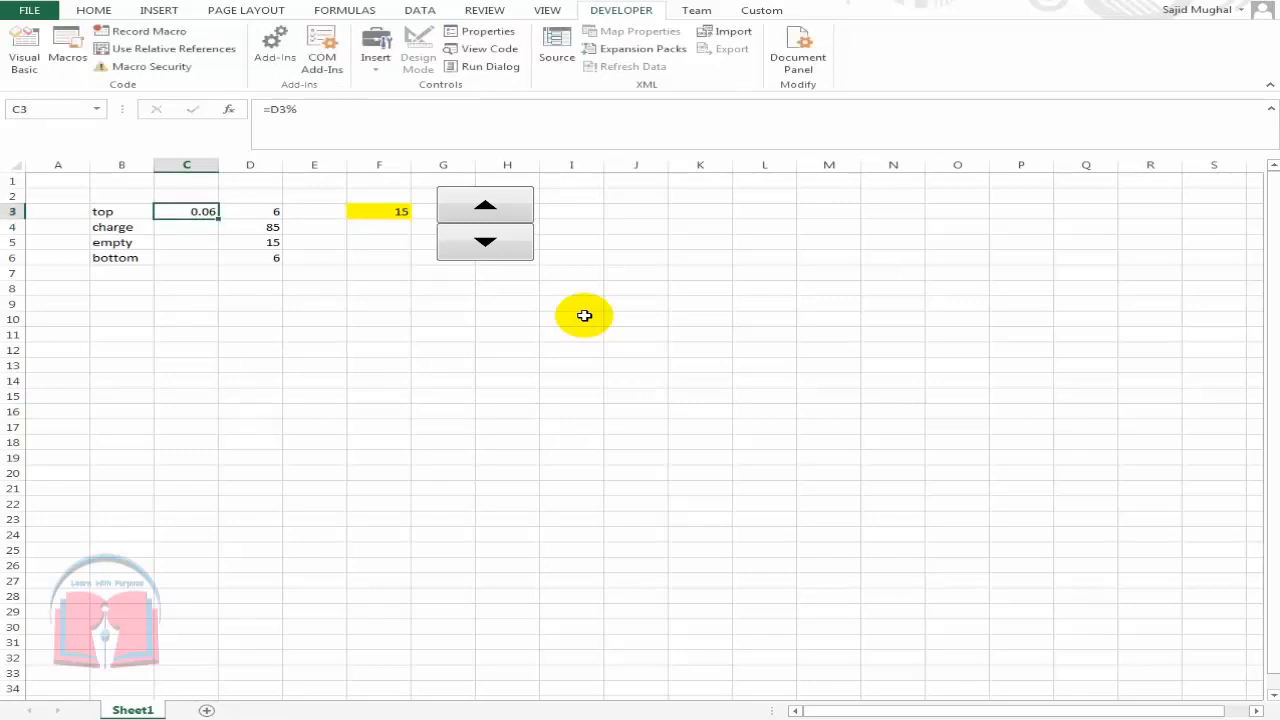
Fill the percentage formula from C3 down through C6
{"action": "key", "text": "shift+Down"}
{"action": "key", "text": "shift+Down"}
{"action": "key", "text": "shift+Down"}
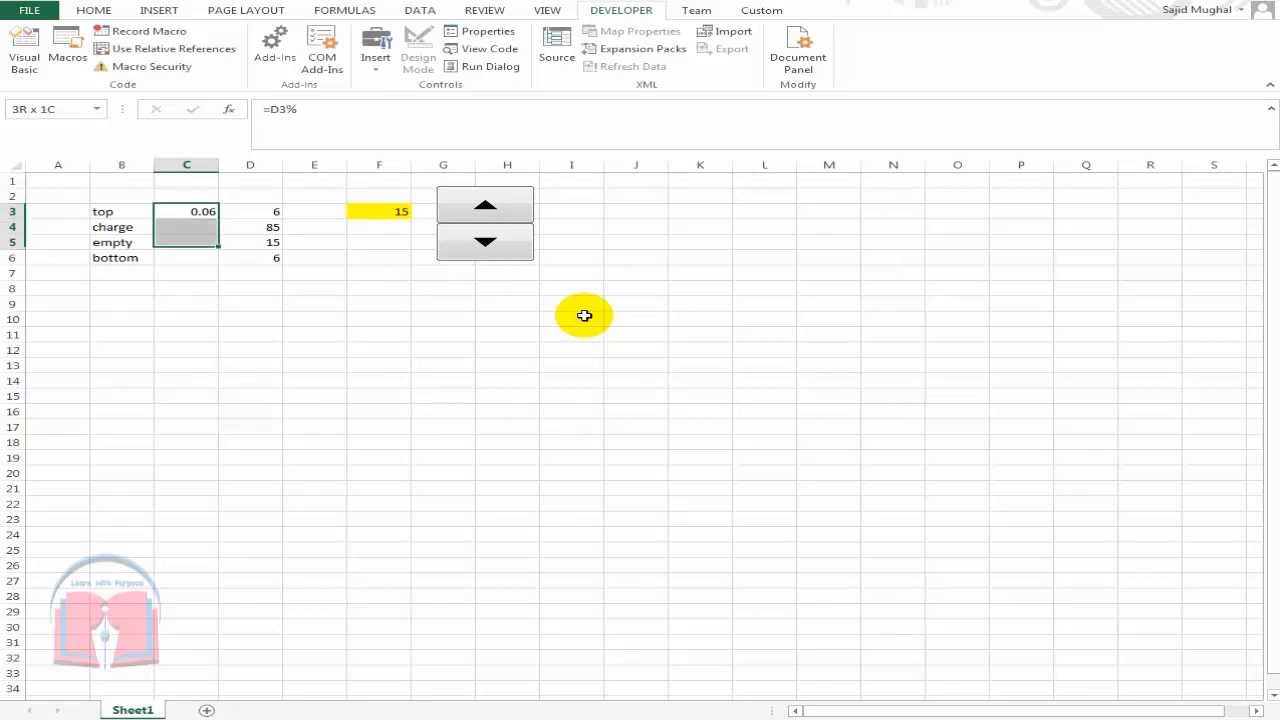
{"action": "key", "text": "ctrl+d"}
{"action": "key", "text": "Down"}
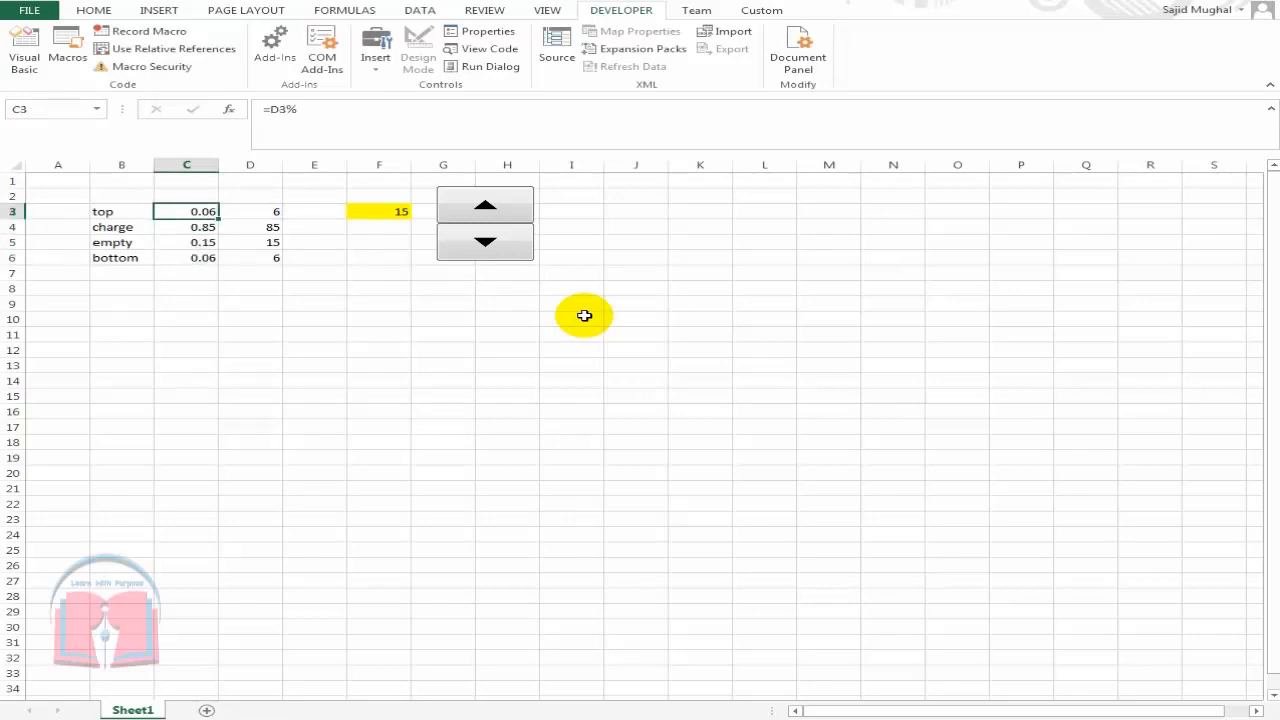
Format C3:C6 as percentages with no decimal places and deselect the range
{"action": "key", "text": "shift+Down"}
{"action": "key", "text": "shift+Down"}
{"action": "key", "text": "shift+Down"}
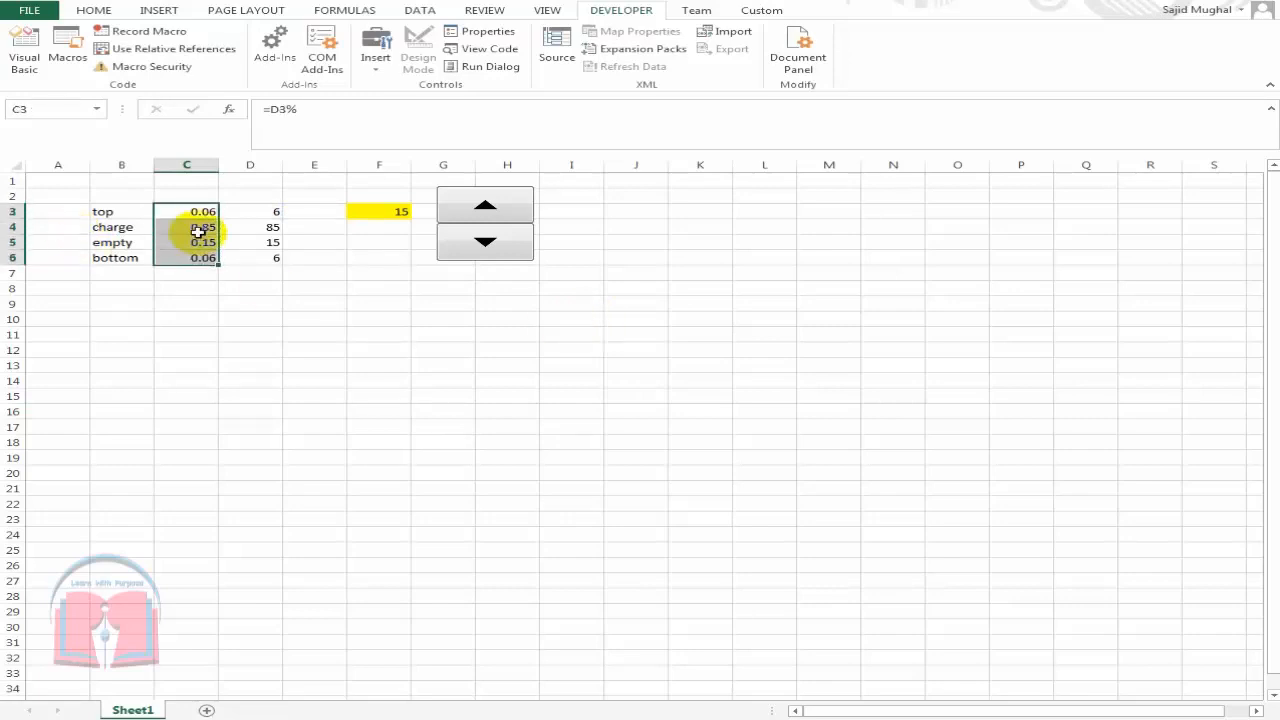
{"action": "left_click", "coordinate": [90, 12]}
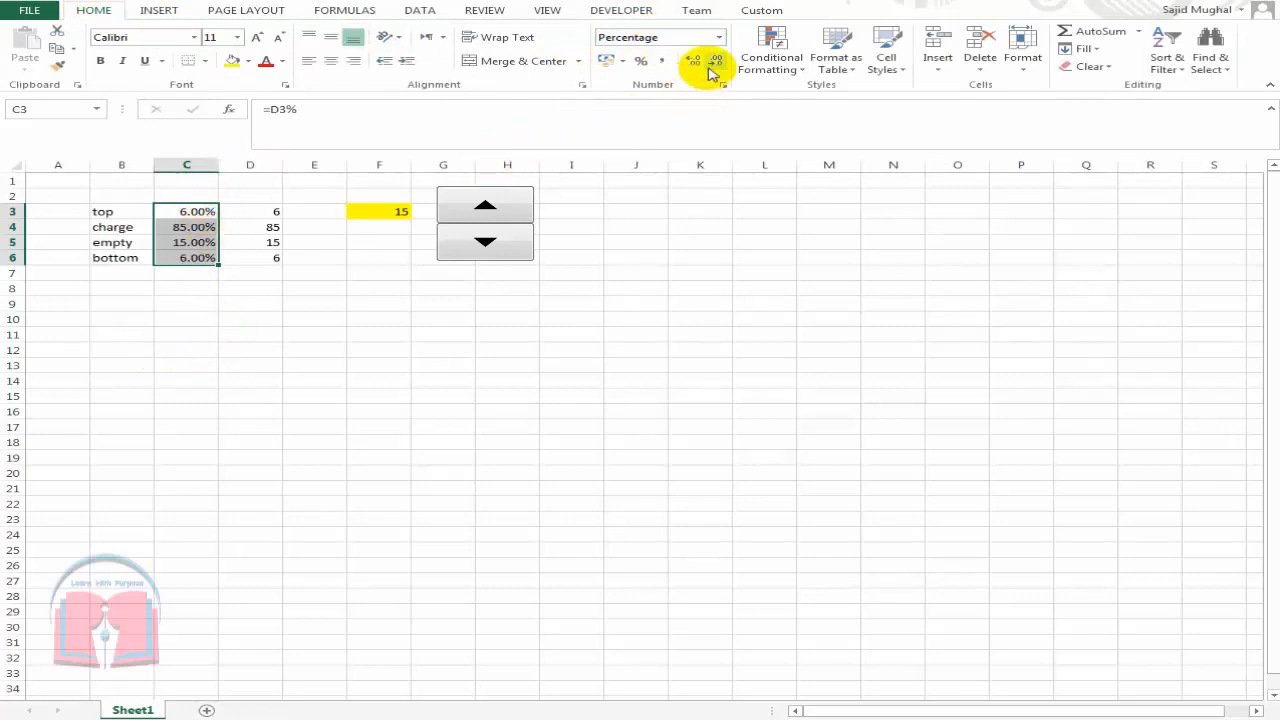
{"action": "left_click", "coordinate": [229, 334]}
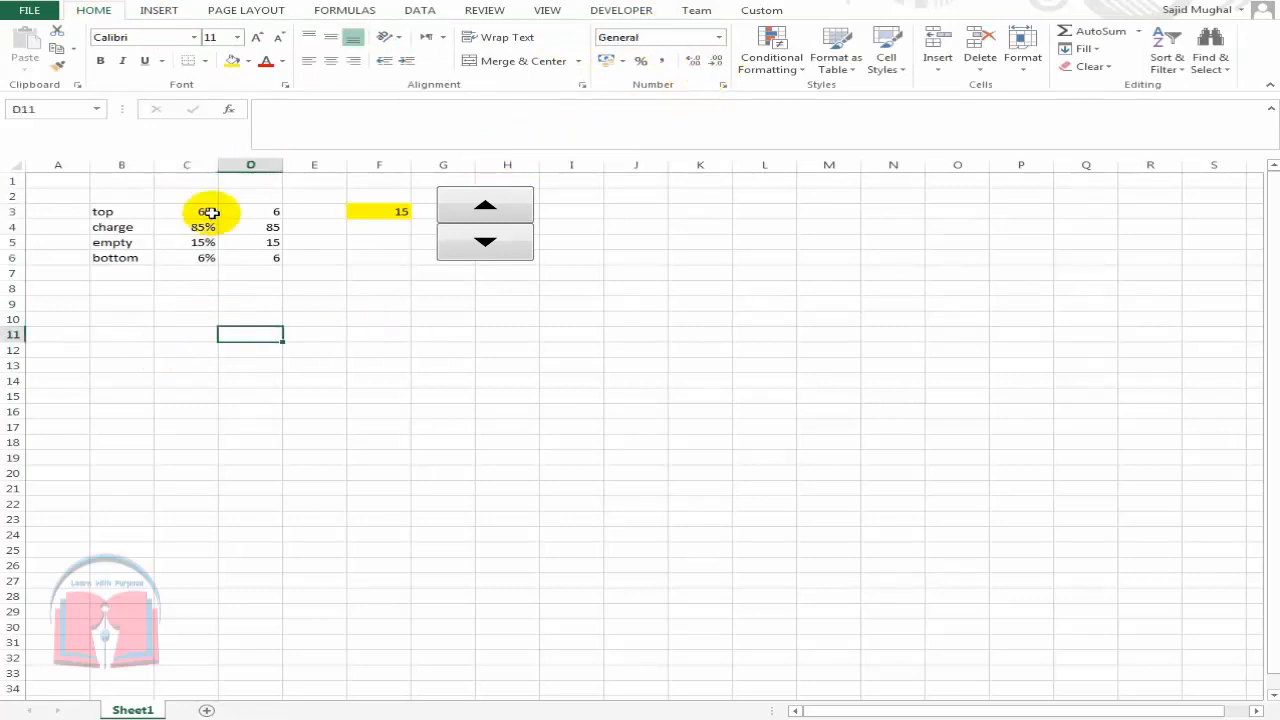
Test the percentage table by stepping the spin button down to 0 and back up to 20
{"action": "left_click", "coordinate": [209, 211]}
{"action": "left_click", "coordinate": [486, 244]}
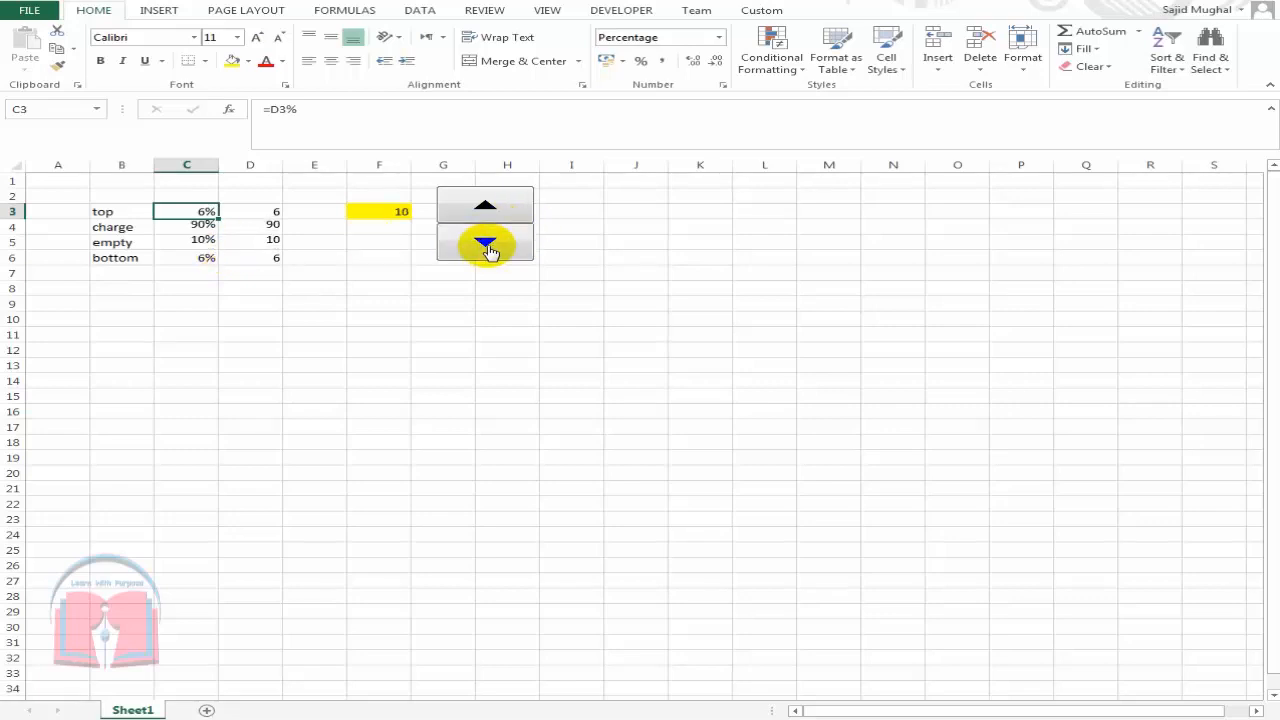
{"action": "left_click", "coordinate": [486, 244]}
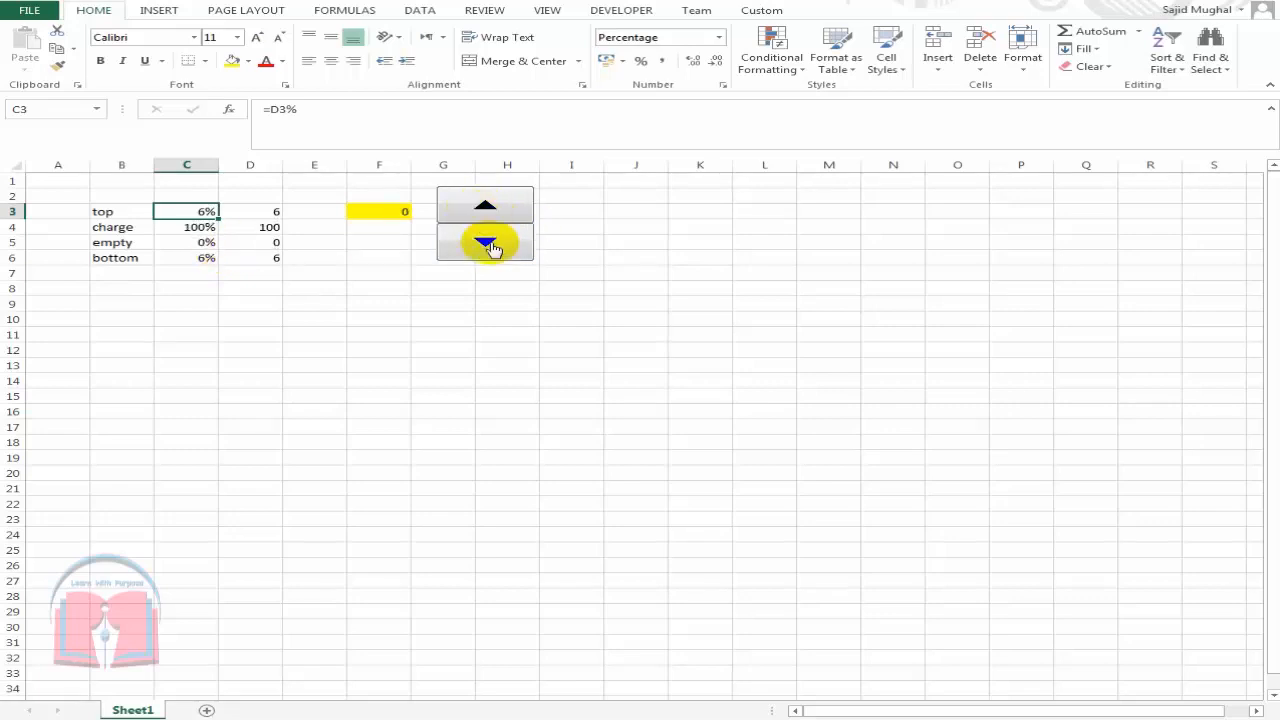
{"action": "left_click", "coordinate": [275, 304]}
{"action": "left_click", "coordinate": [485, 205]}
{"action": "left_click", "coordinate": [485, 207]}
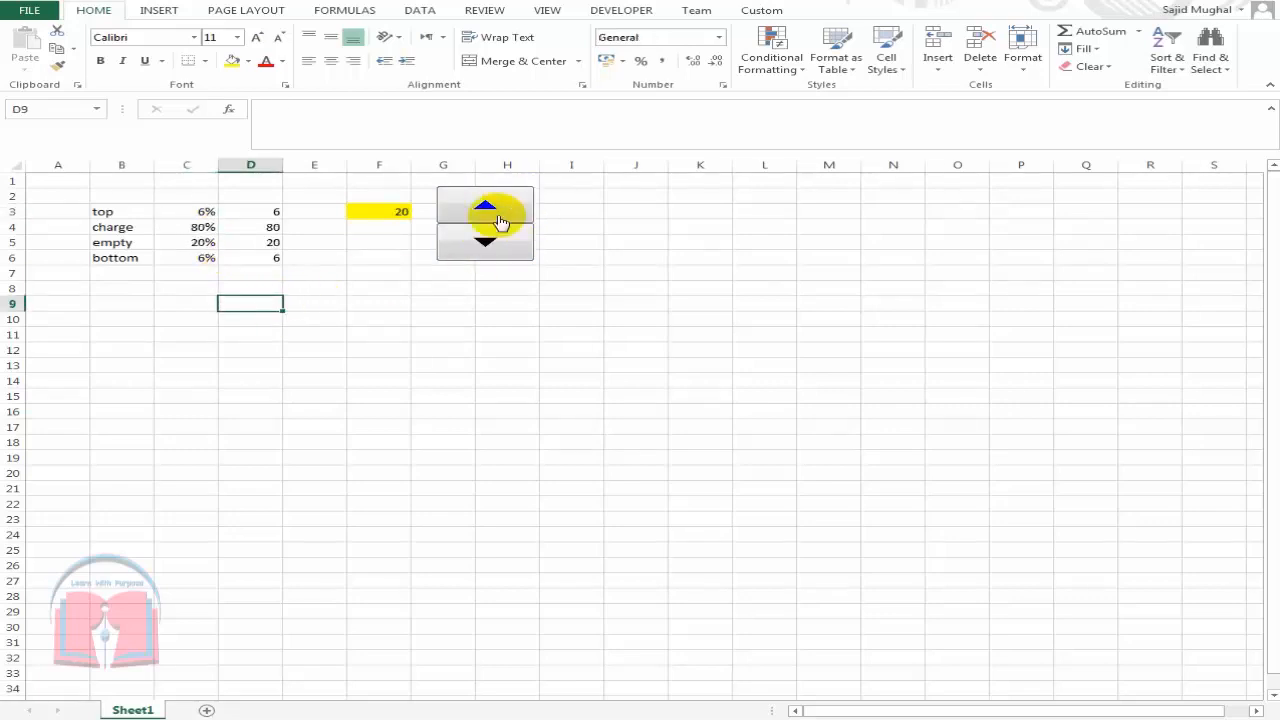
Select the labels and percentages in B3:C6 and bring up the complete list of chart types for them
{"action": "left_click", "coordinate": [332, 302]}
{"action": "left_click_drag", "start_coordinate": [105, 210], "coordinate": [184, 257]}
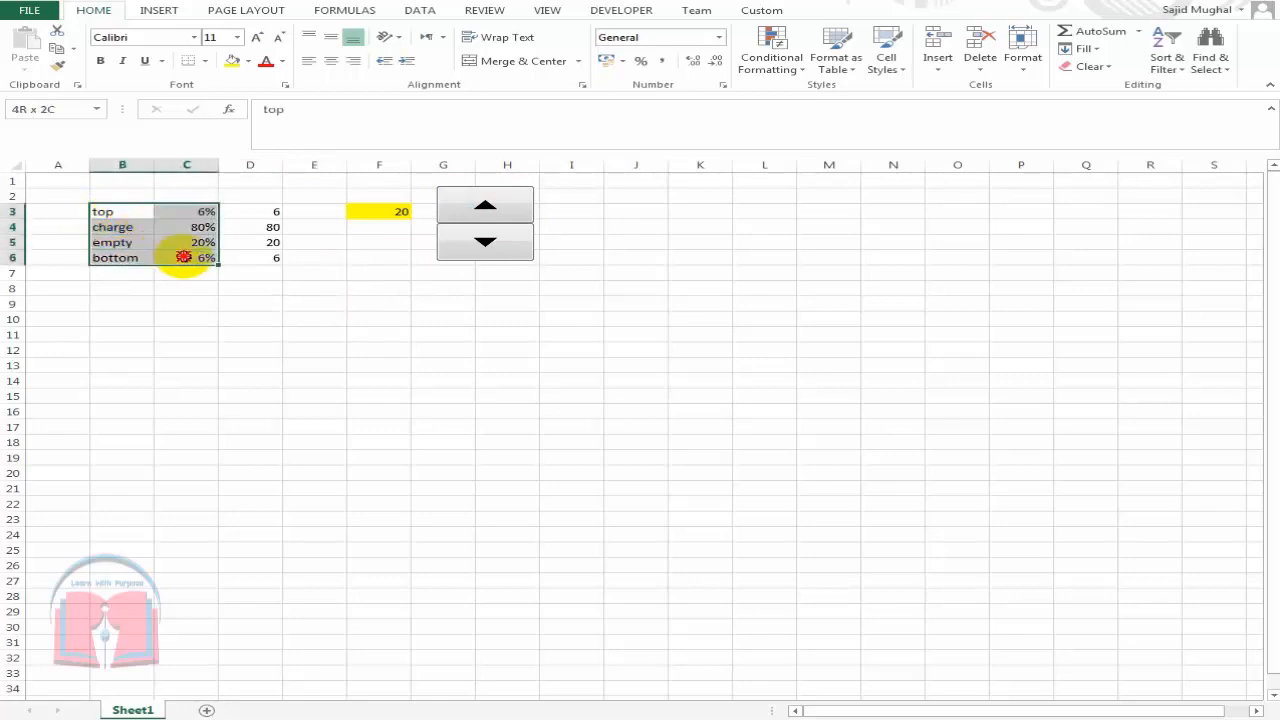
{"action": "left_click", "coordinate": [206, 62]}
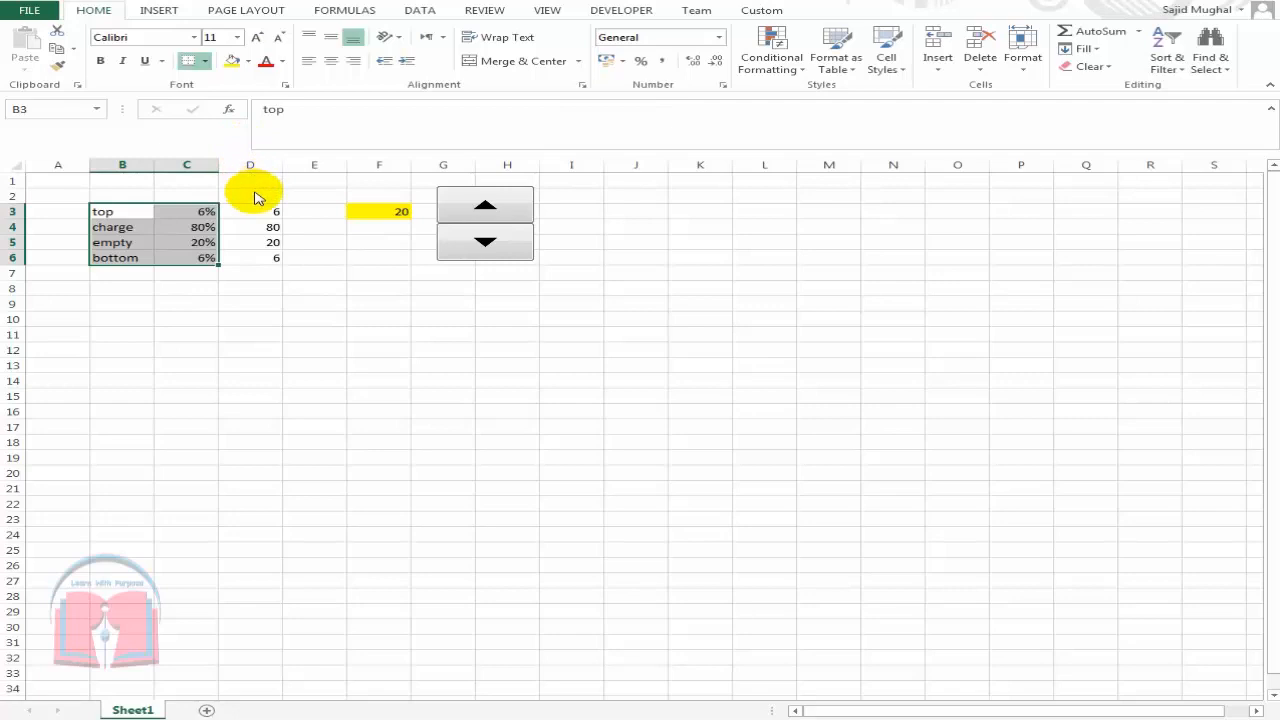
{"action": "left_click_drag", "start_coordinate": [106, 211], "coordinate": [187, 257]}
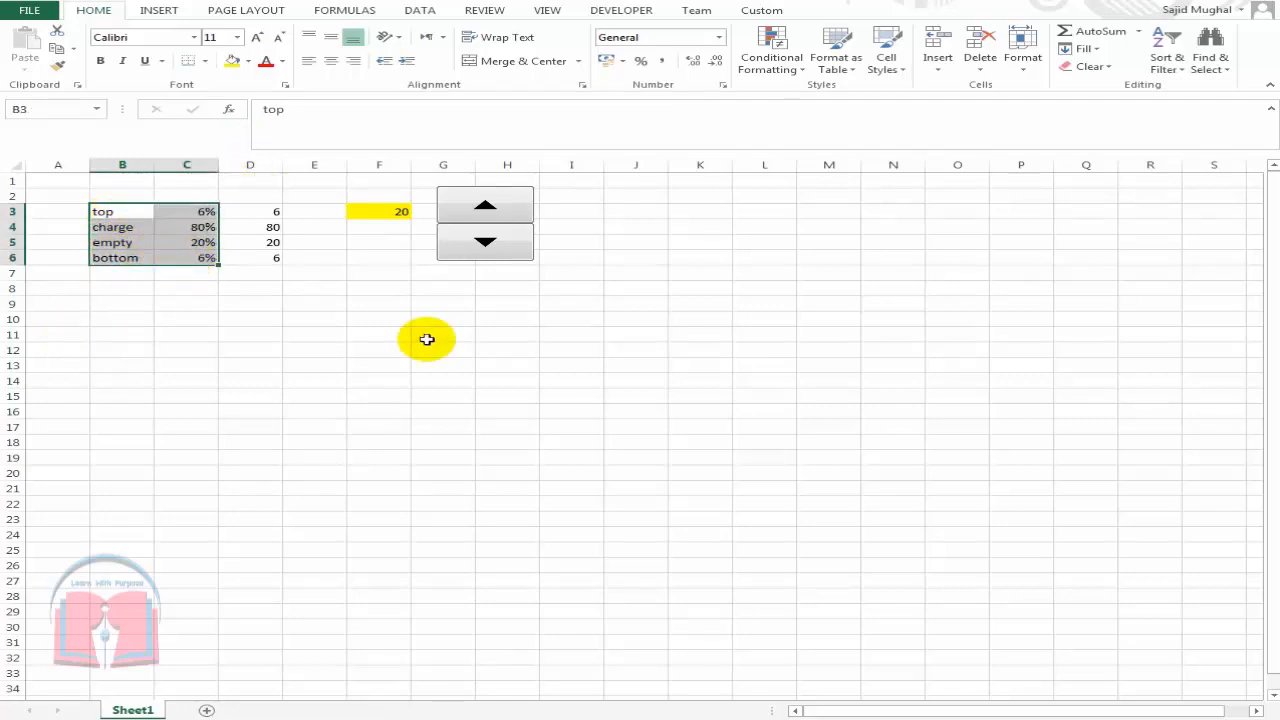
{"action": "left_click", "coordinate": [159, 12]}
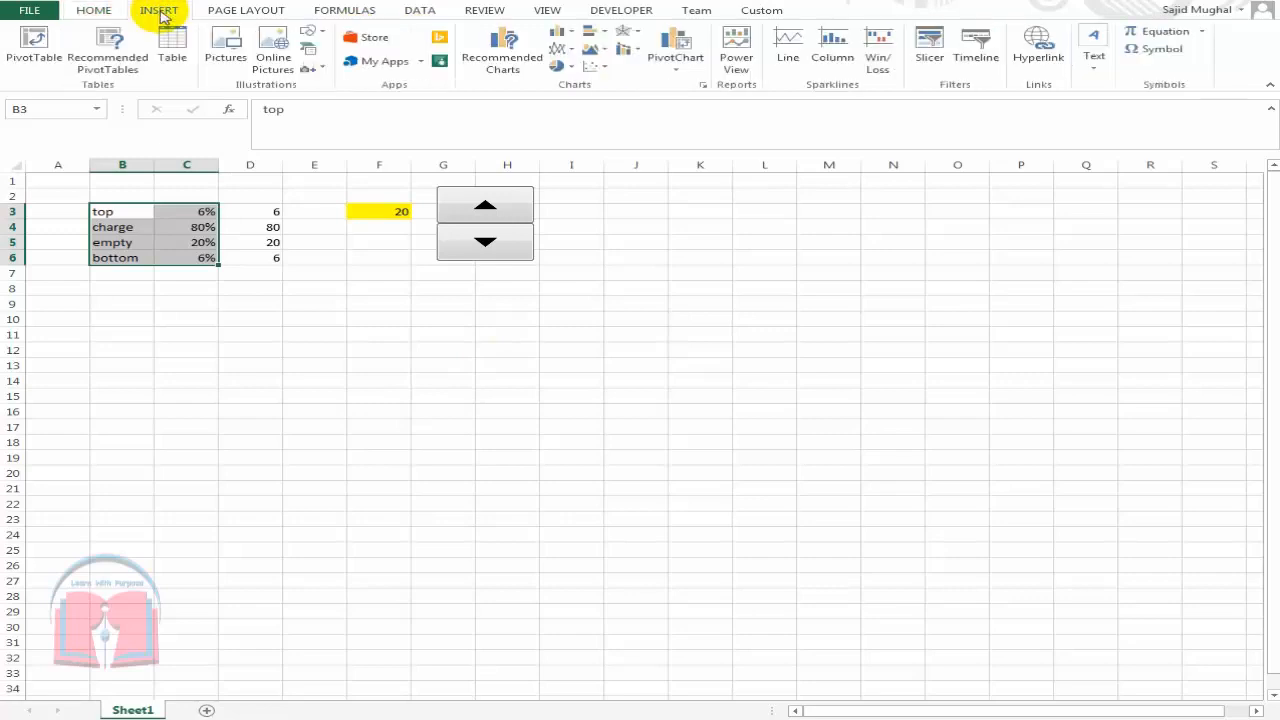
{"action": "left_click", "coordinate": [510, 66]}
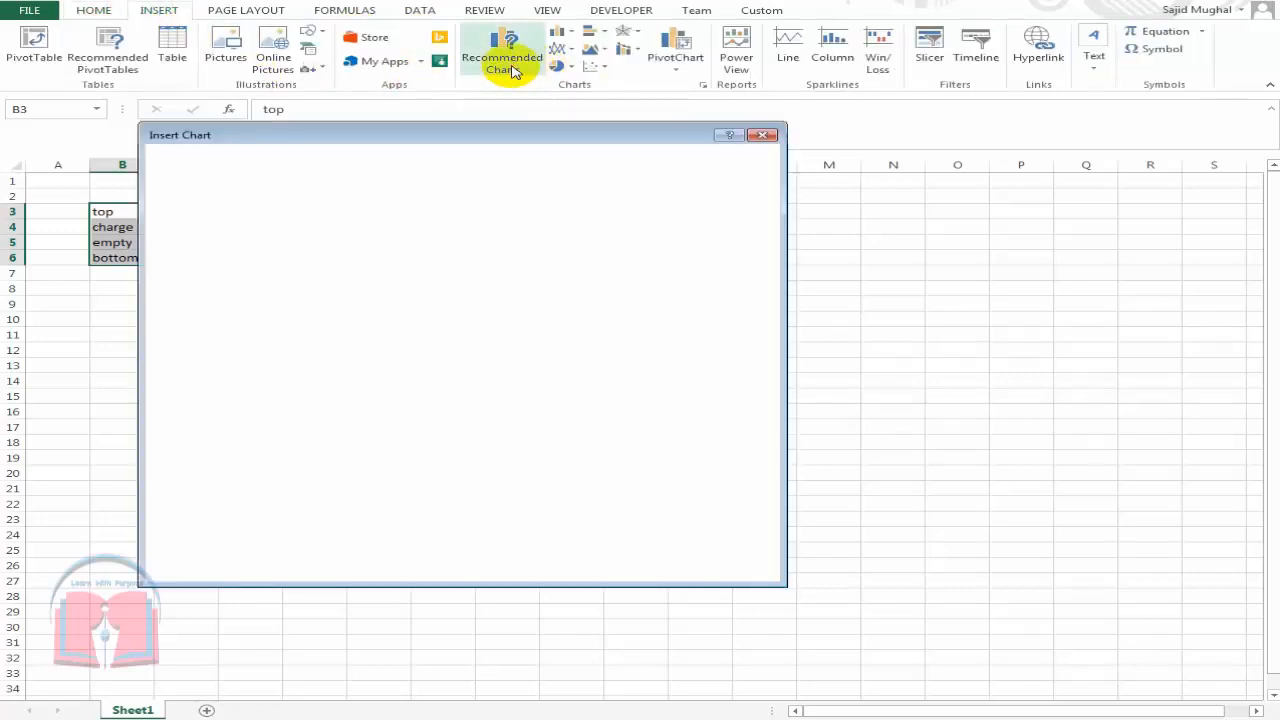
{"action": "left_click_drag", "start_coordinate": [537, 143], "coordinate": [679, 143]}
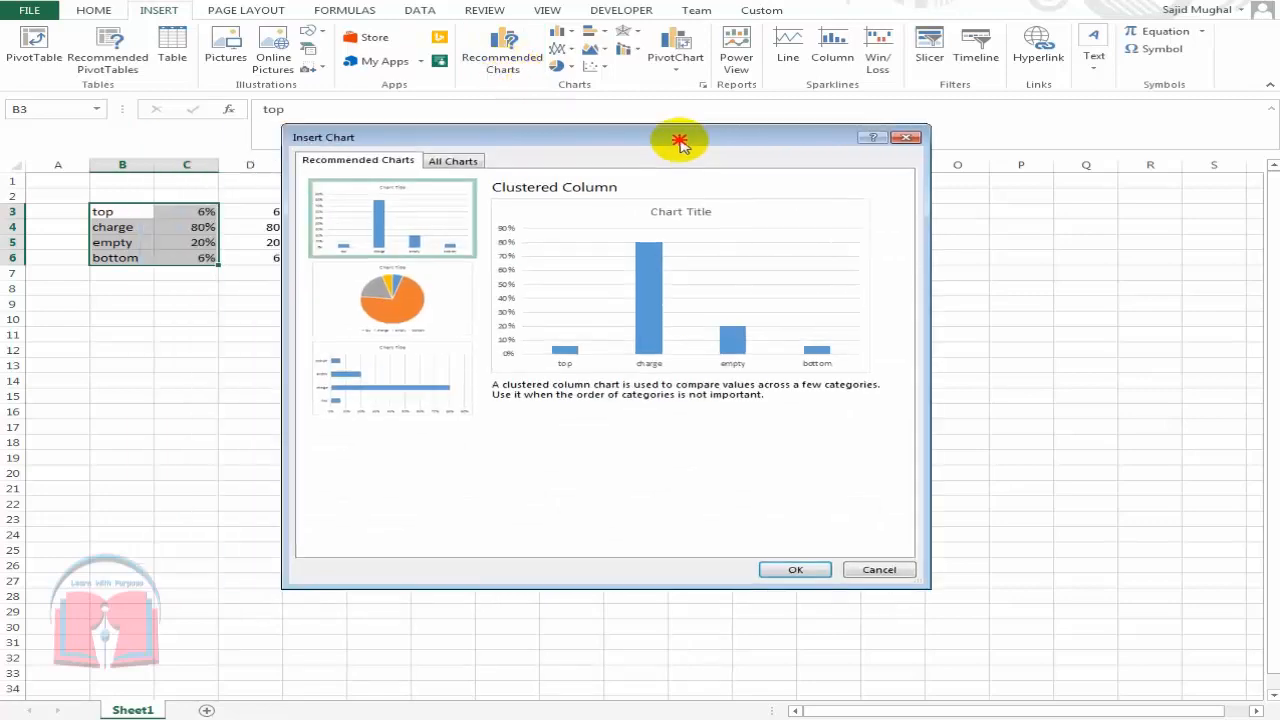
{"action": "left_click", "coordinate": [455, 161]}
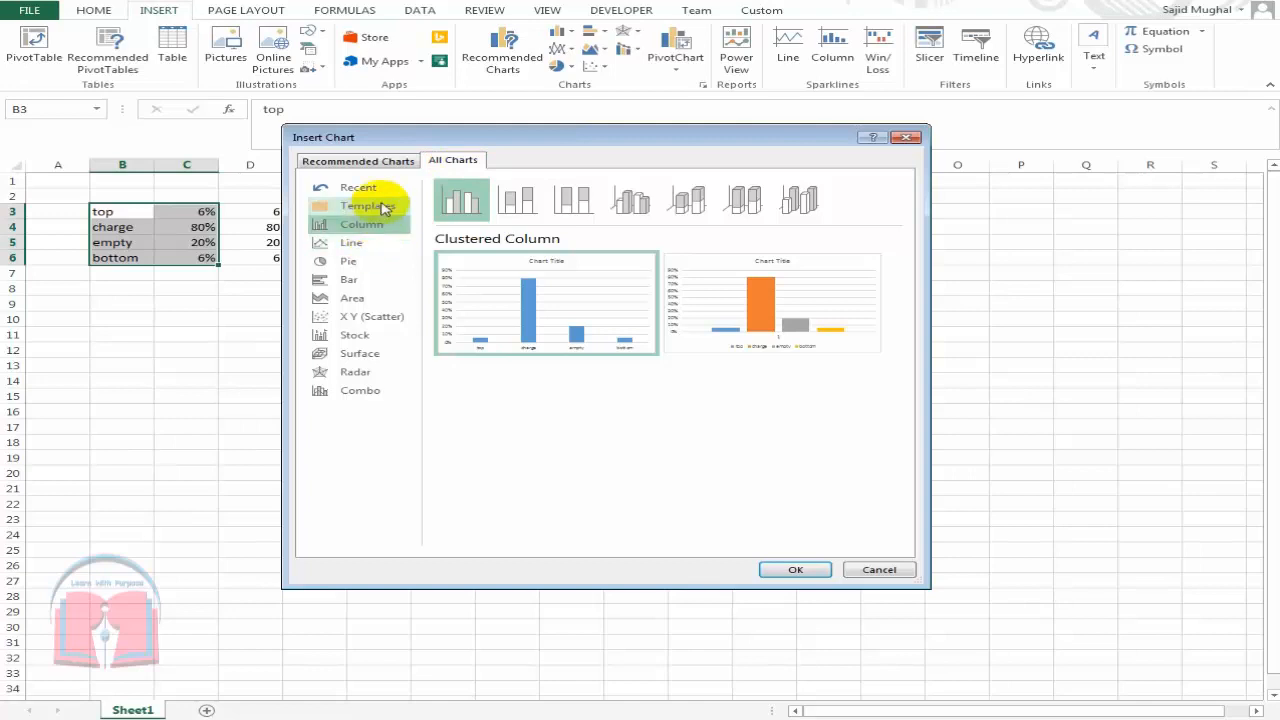
Look through the available chart types from Line to Combo, plus the saved templates
{"action": "left_click", "coordinate": [398, 244]}
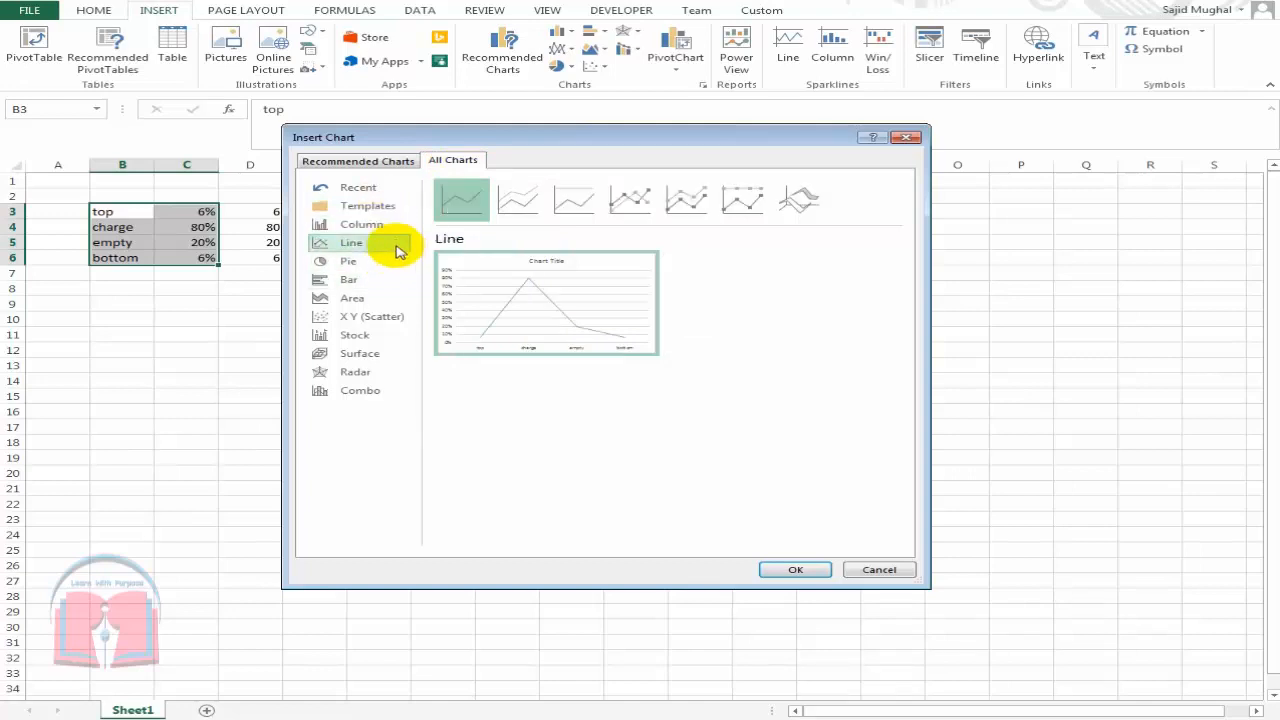
{"action": "left_click", "coordinate": [385, 263]}
{"action": "left_click", "coordinate": [386, 279]}
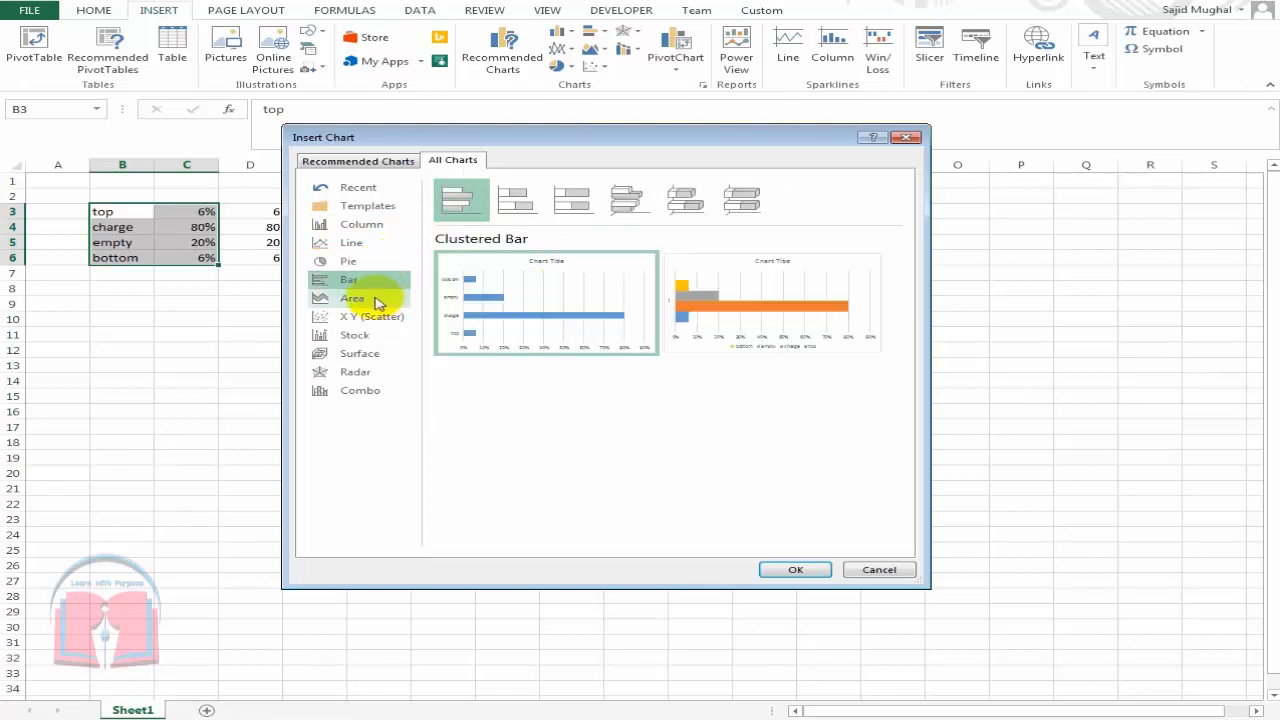
{"action": "left_click", "coordinate": [377, 299]}
{"action": "left_click", "coordinate": [386, 316]}
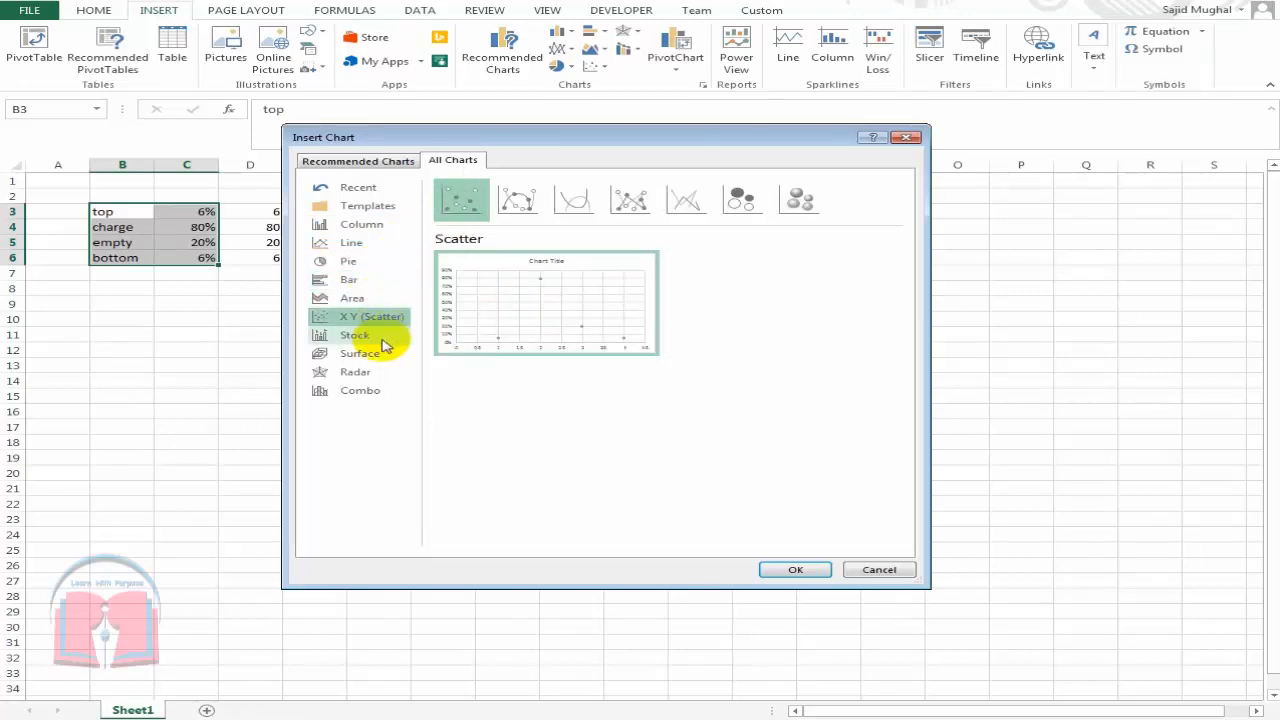
{"action": "left_click", "coordinate": [386, 338]}
{"action": "left_click", "coordinate": [386, 355]}
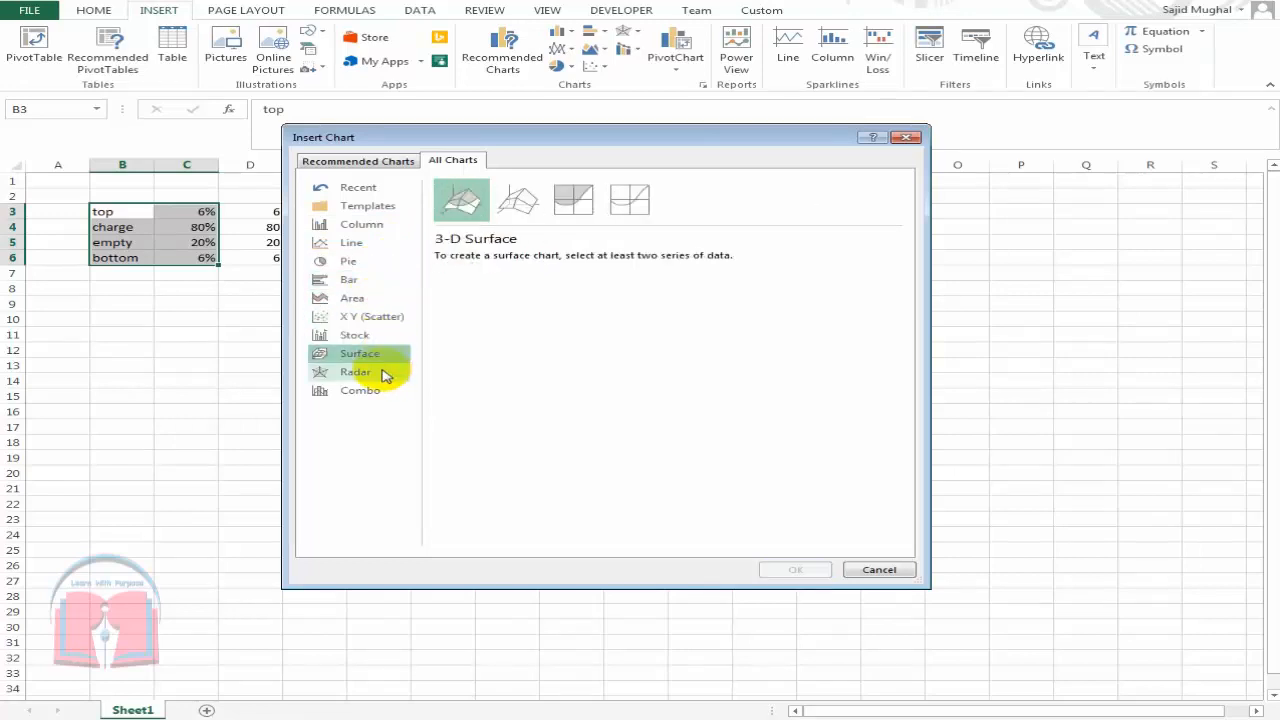
{"action": "left_click", "coordinate": [388, 338]}
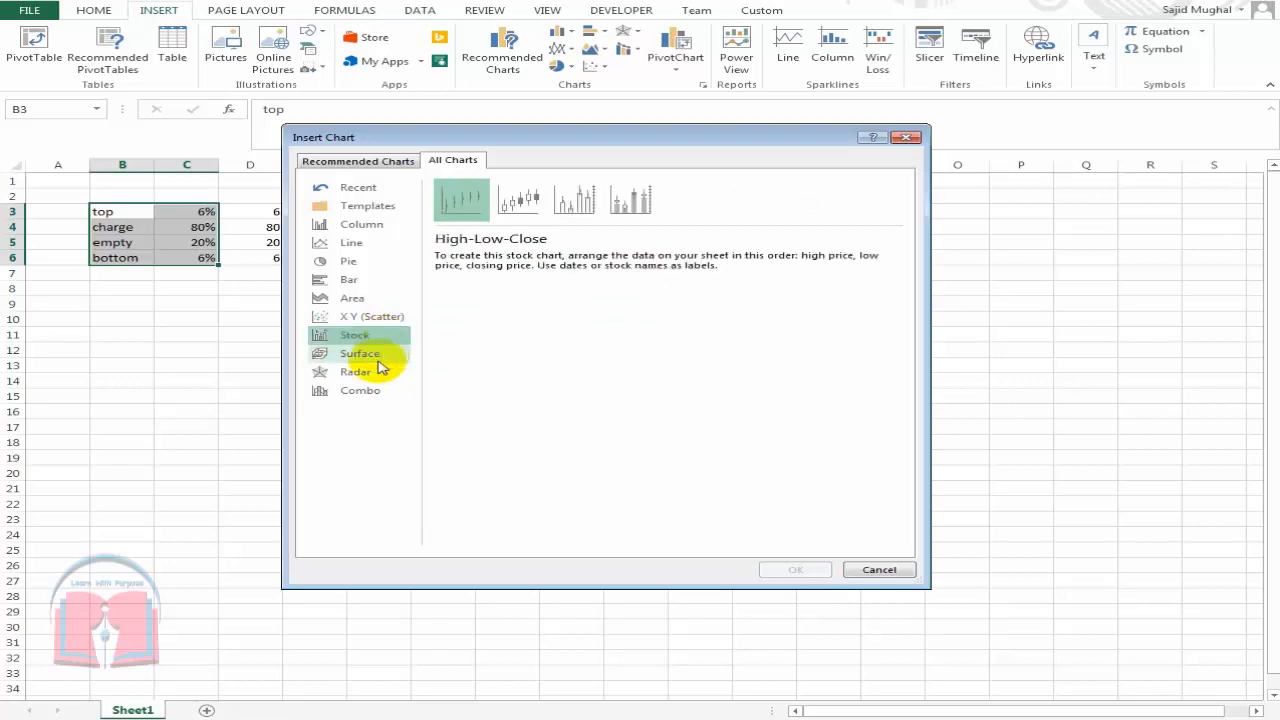
{"action": "left_click", "coordinate": [385, 356]}
{"action": "left_click", "coordinate": [381, 376]}
{"action": "left_click", "coordinate": [384, 391]}
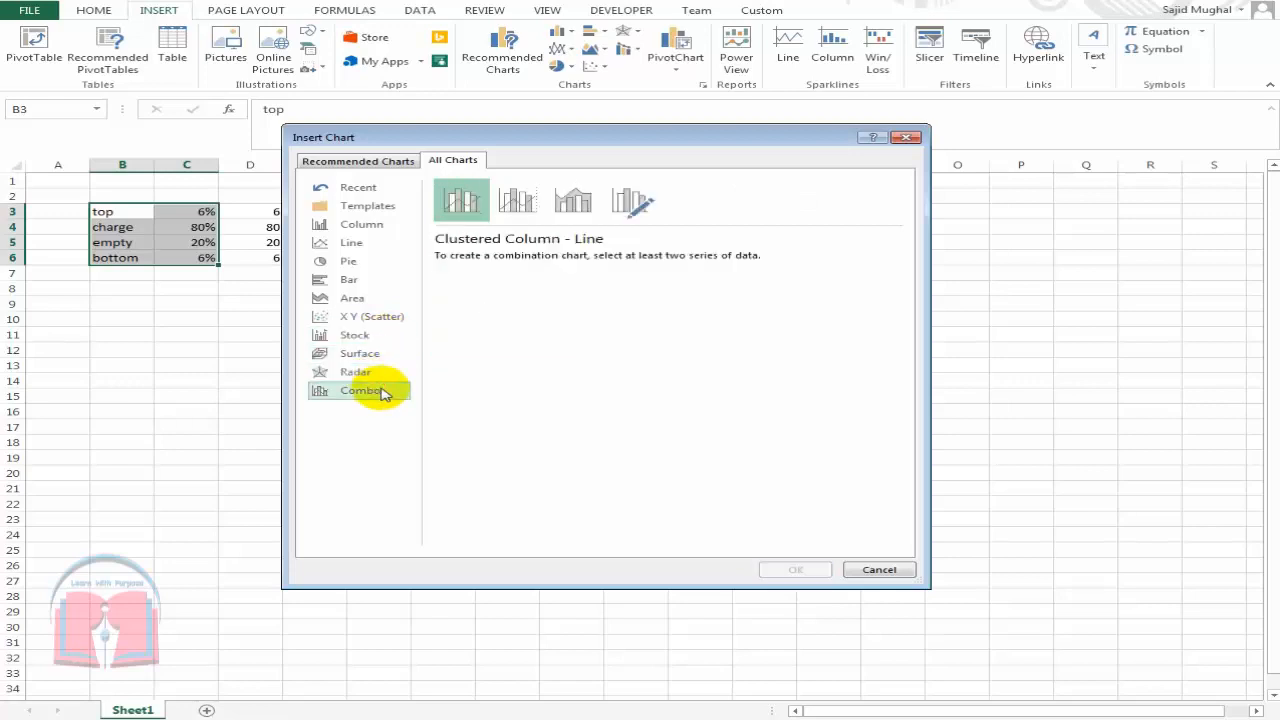
{"action": "left_click", "coordinate": [378, 205]}
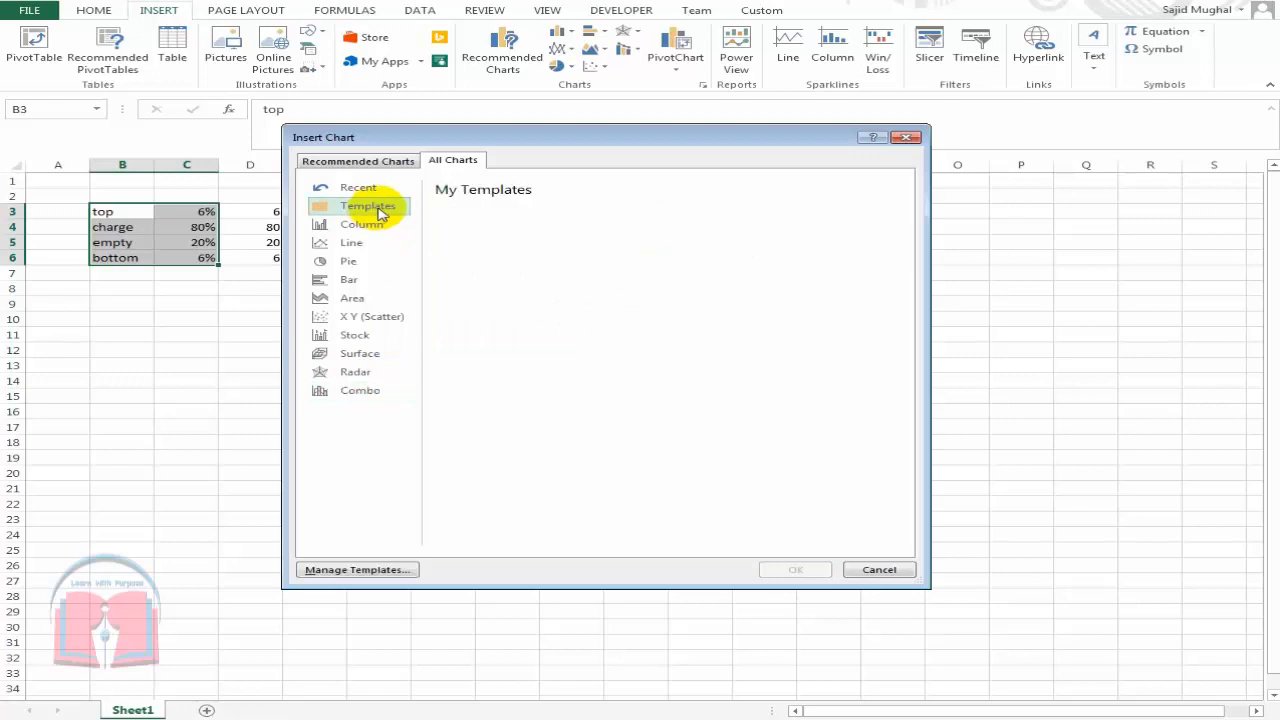
Insert a 3-D Stacked Column chart with all four values stacked in one column and place it below the table
{"action": "left_click", "coordinate": [381, 190]}
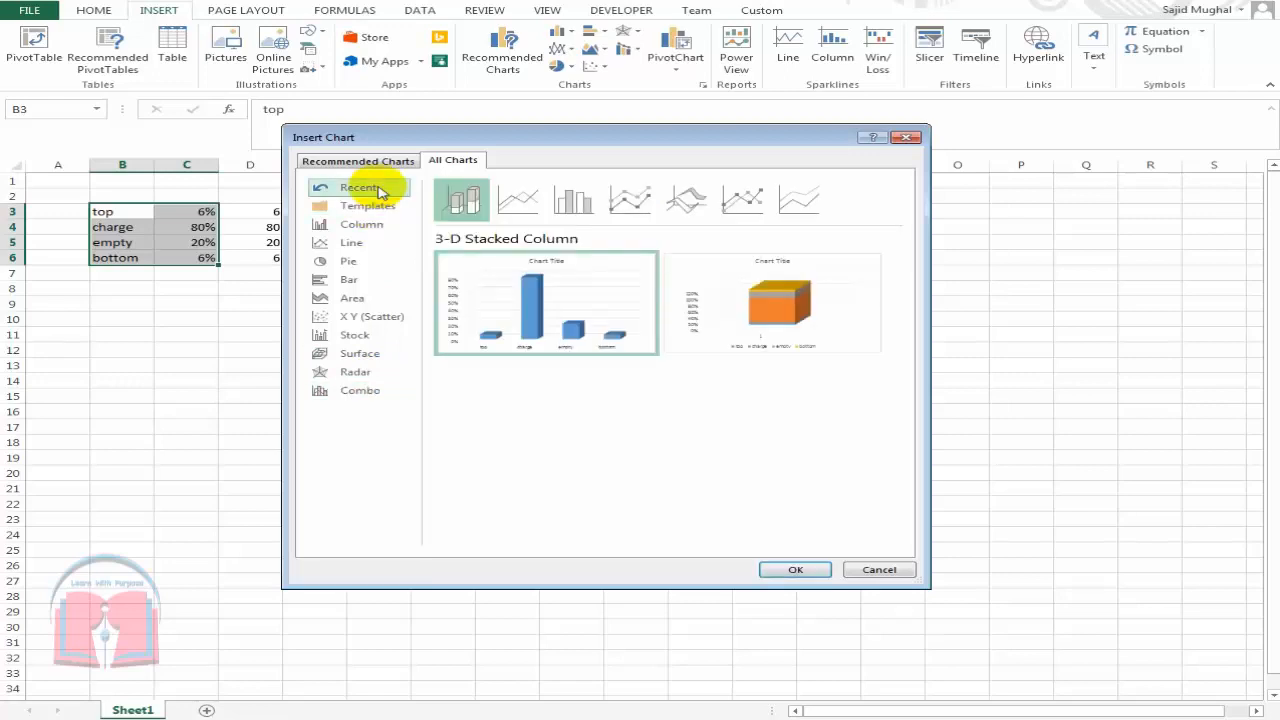
{"action": "mouse_move", "coordinate": [545, 275]}
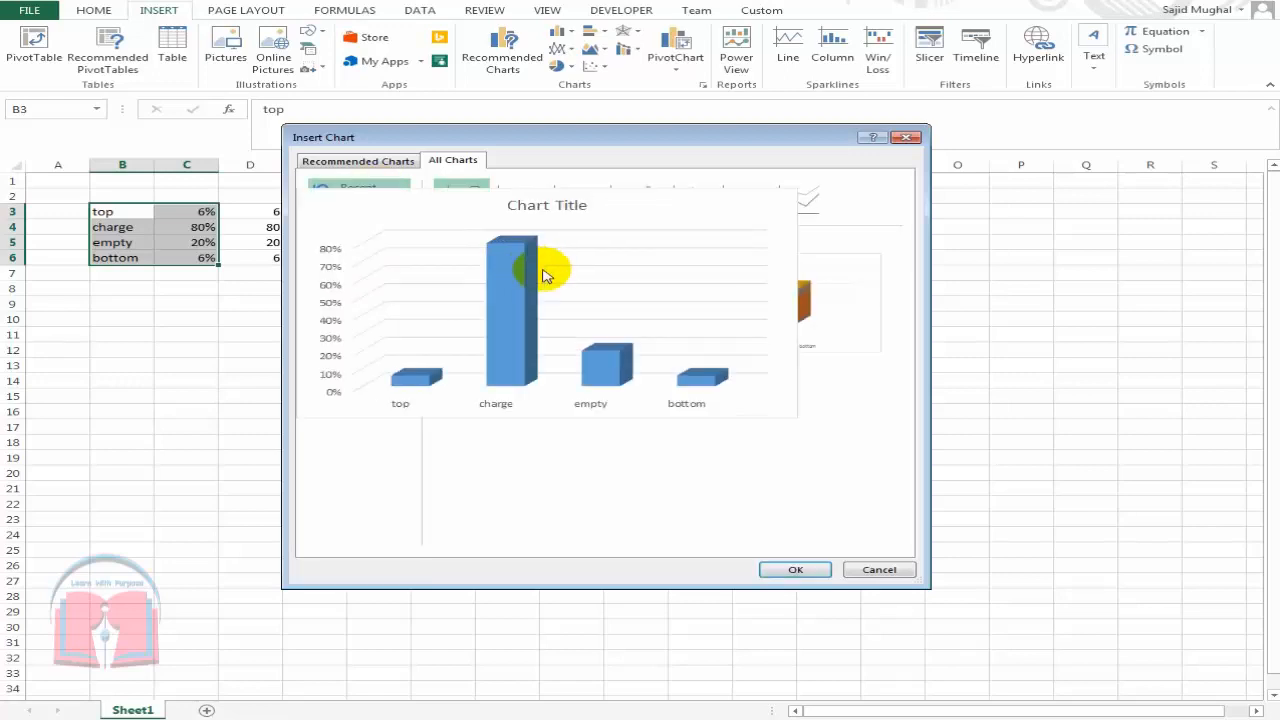
{"action": "mouse_move", "coordinate": [790, 305]}
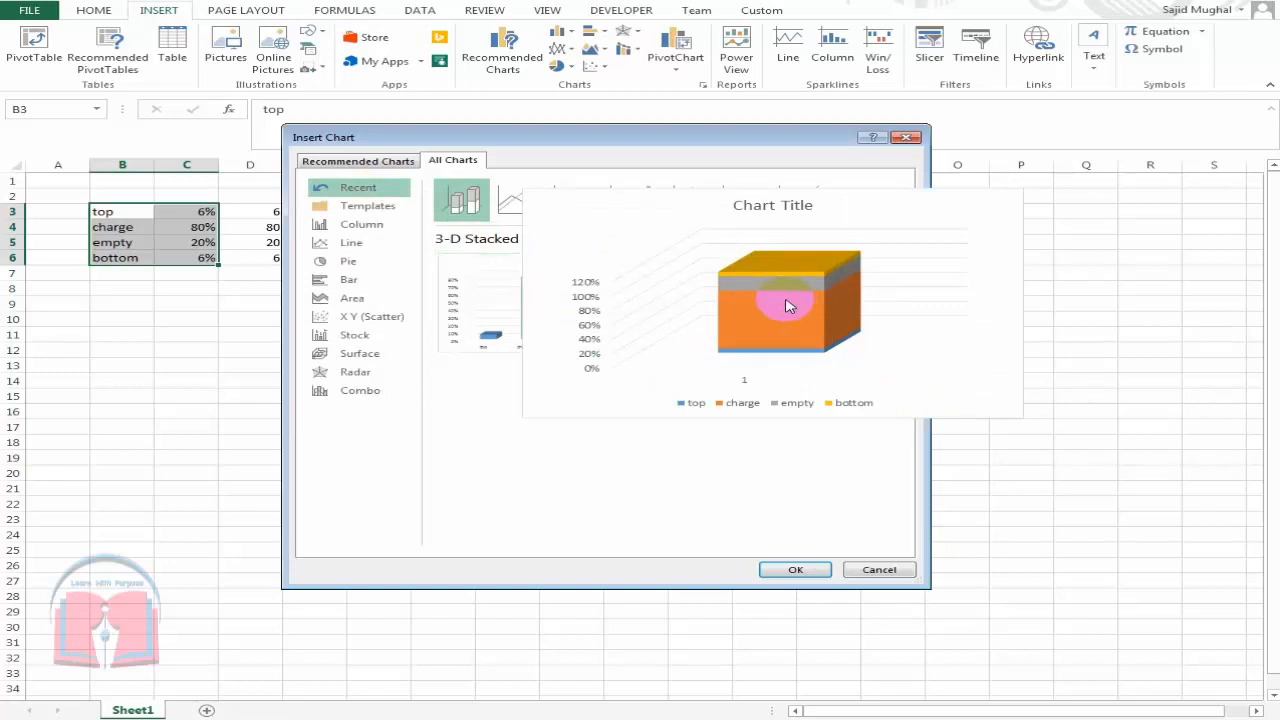
{"action": "left_click", "coordinate": [783, 311]}
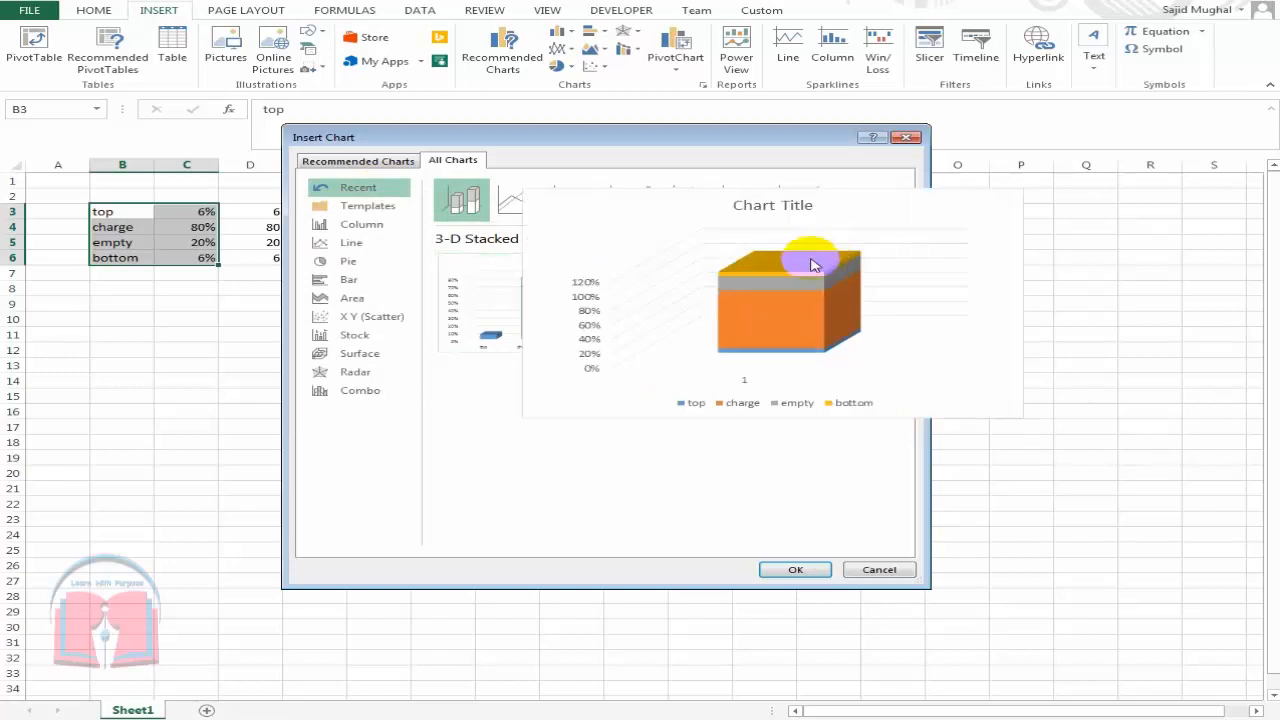
{"action": "left_click", "coordinate": [790, 568]}
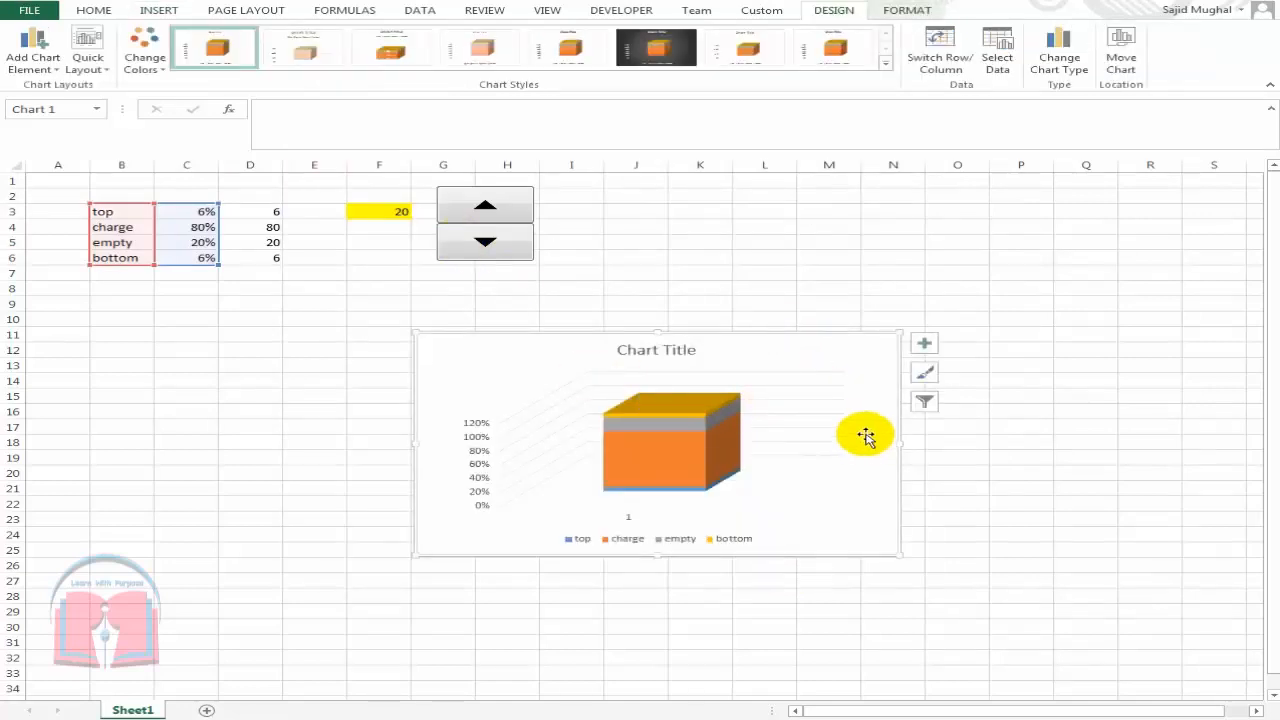
{"action": "left_click_drag", "start_coordinate": [816, 346], "coordinate": [641, 317]}
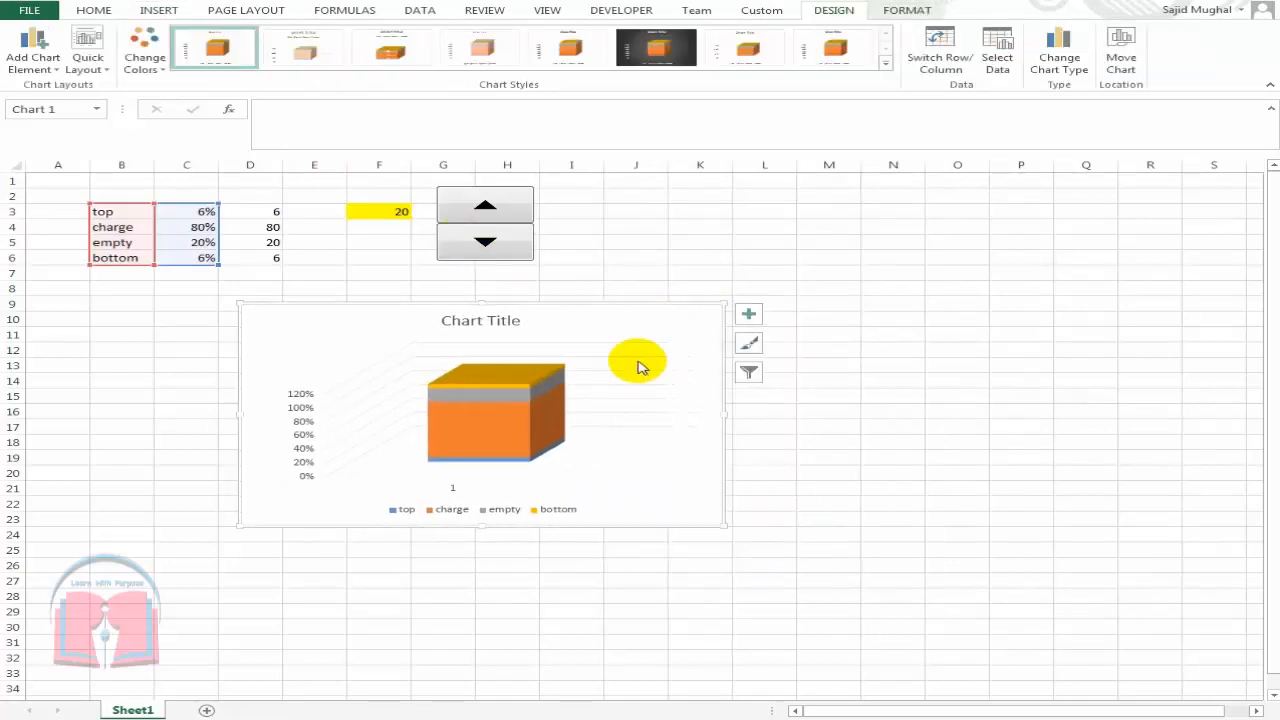
Examine the style and color options offered for the chart, leaving them unapplied, and deselect the chart
{"action": "left_click", "coordinate": [659, 455]}
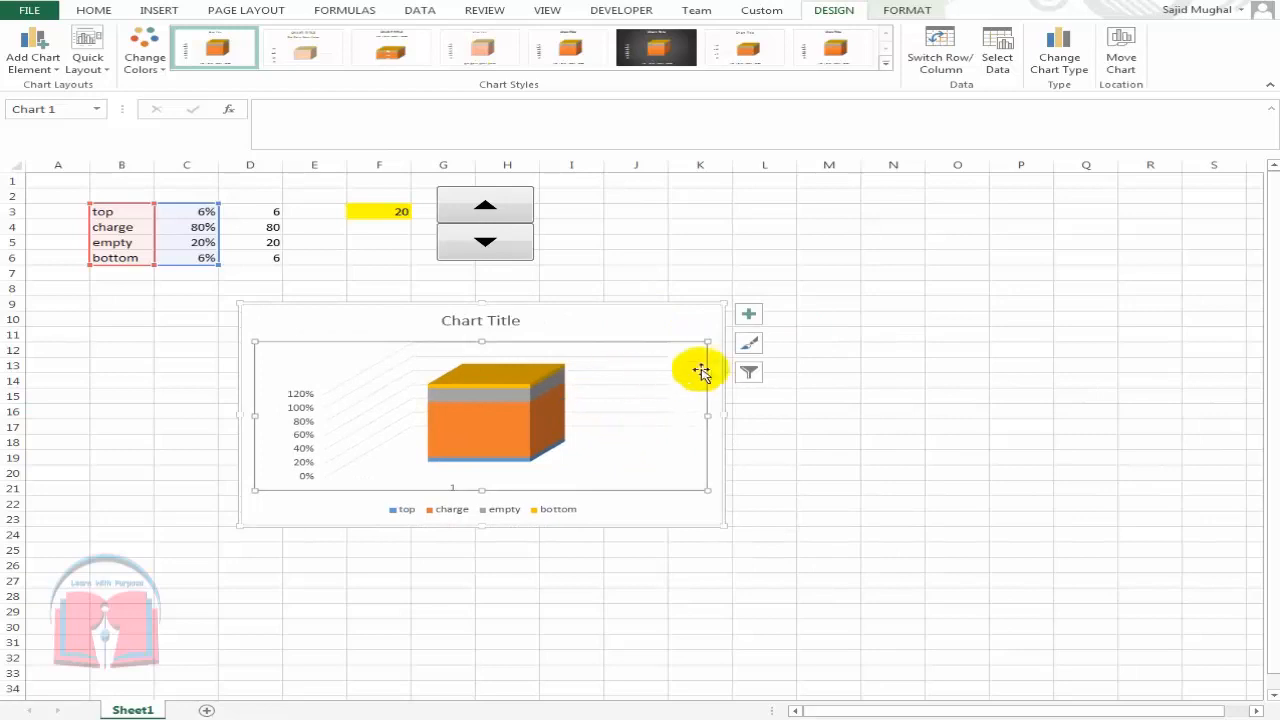
{"action": "left_click", "coordinate": [751, 345]}
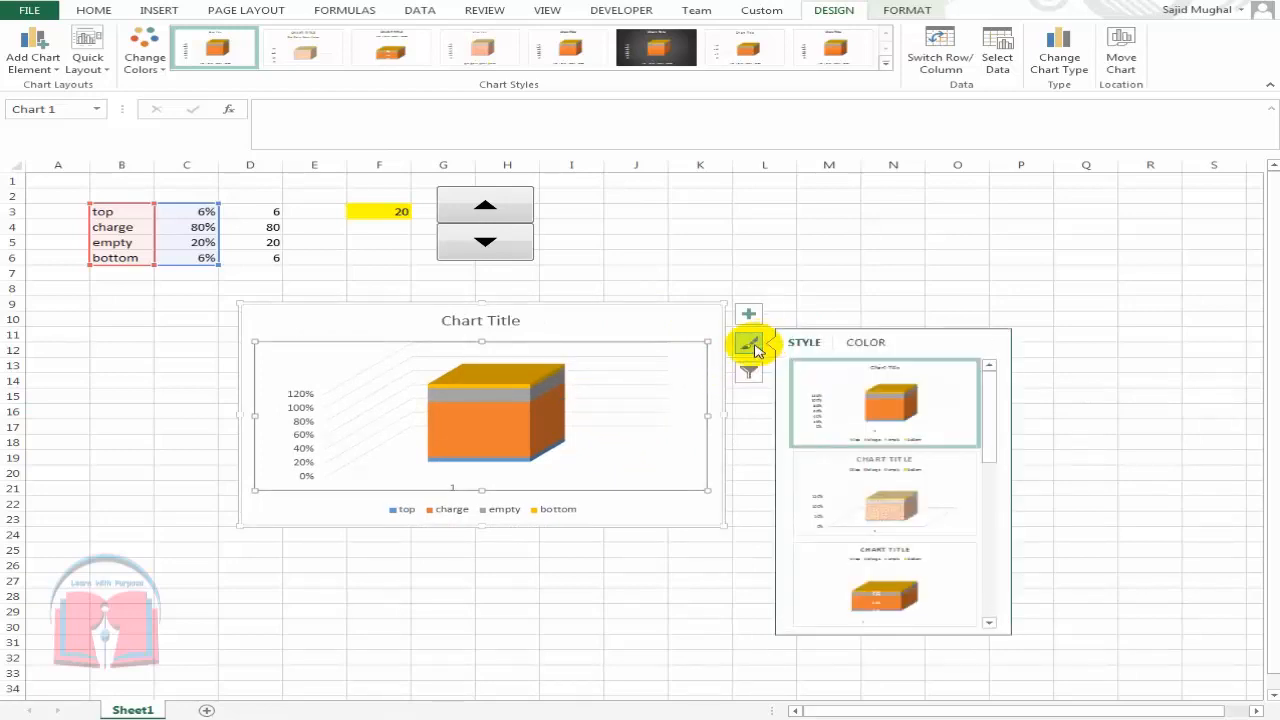
{"action": "left_click", "coordinate": [849, 270]}
{"action": "left_click", "coordinate": [701, 344]}
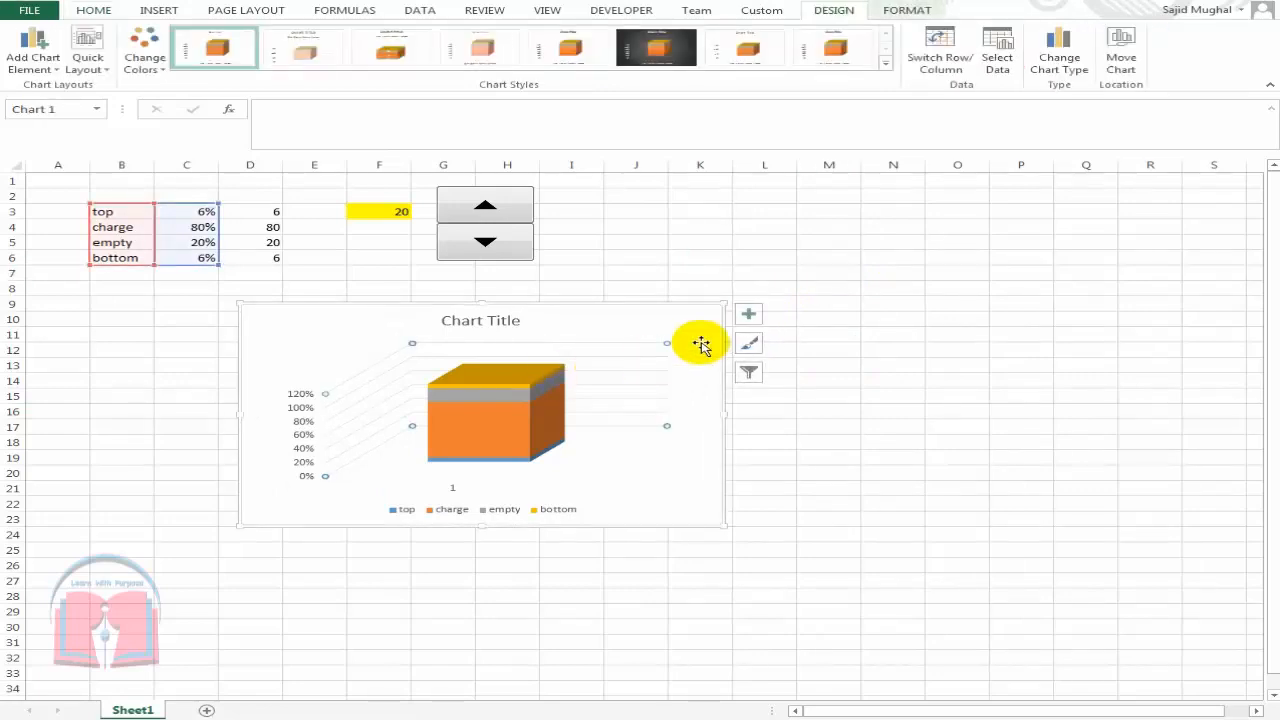
{"action": "left_click", "coordinate": [751, 345]}
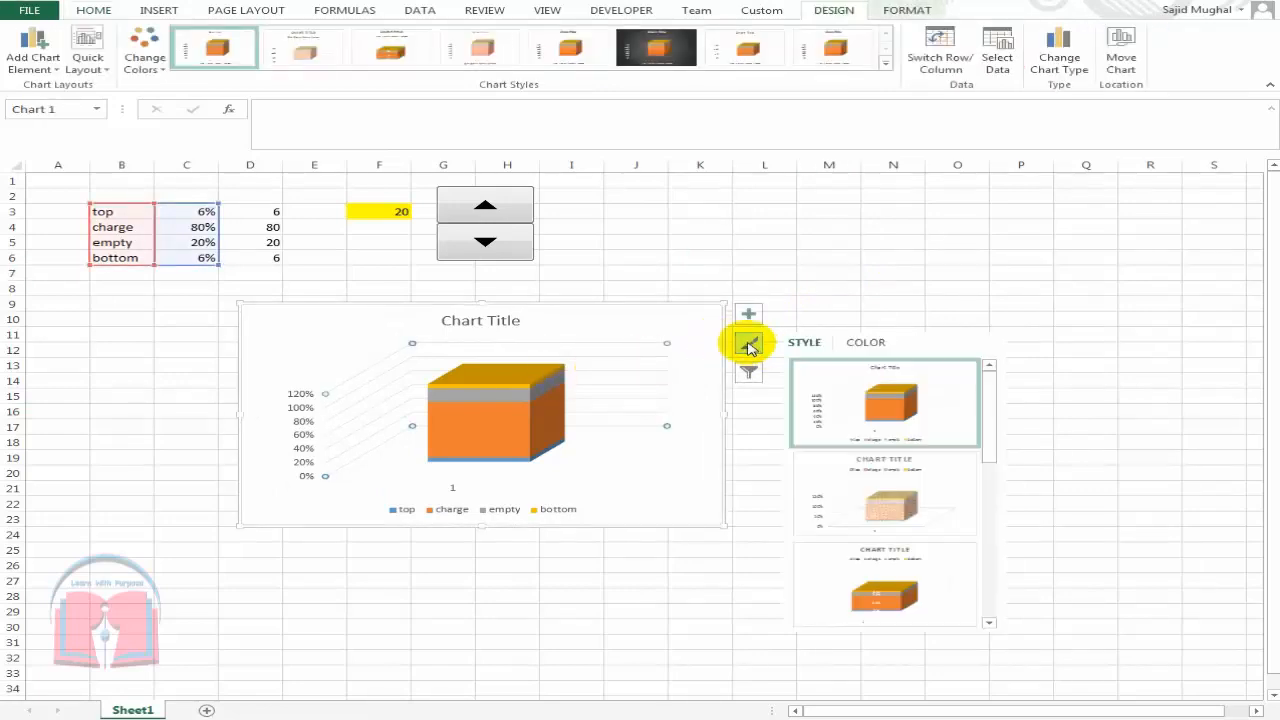
{"action": "left_click", "coordinate": [870, 345]}
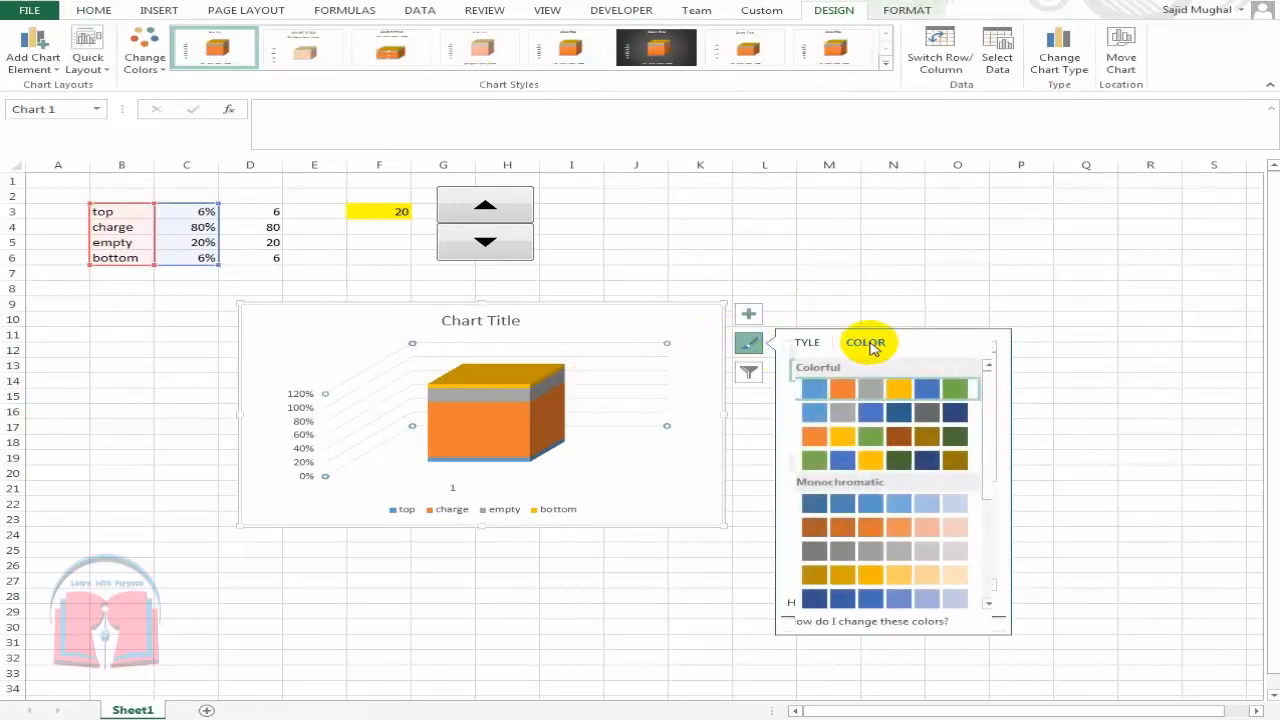
{"action": "left_click", "coordinate": [805, 346]}
{"action": "left_click", "coordinate": [742, 437]}
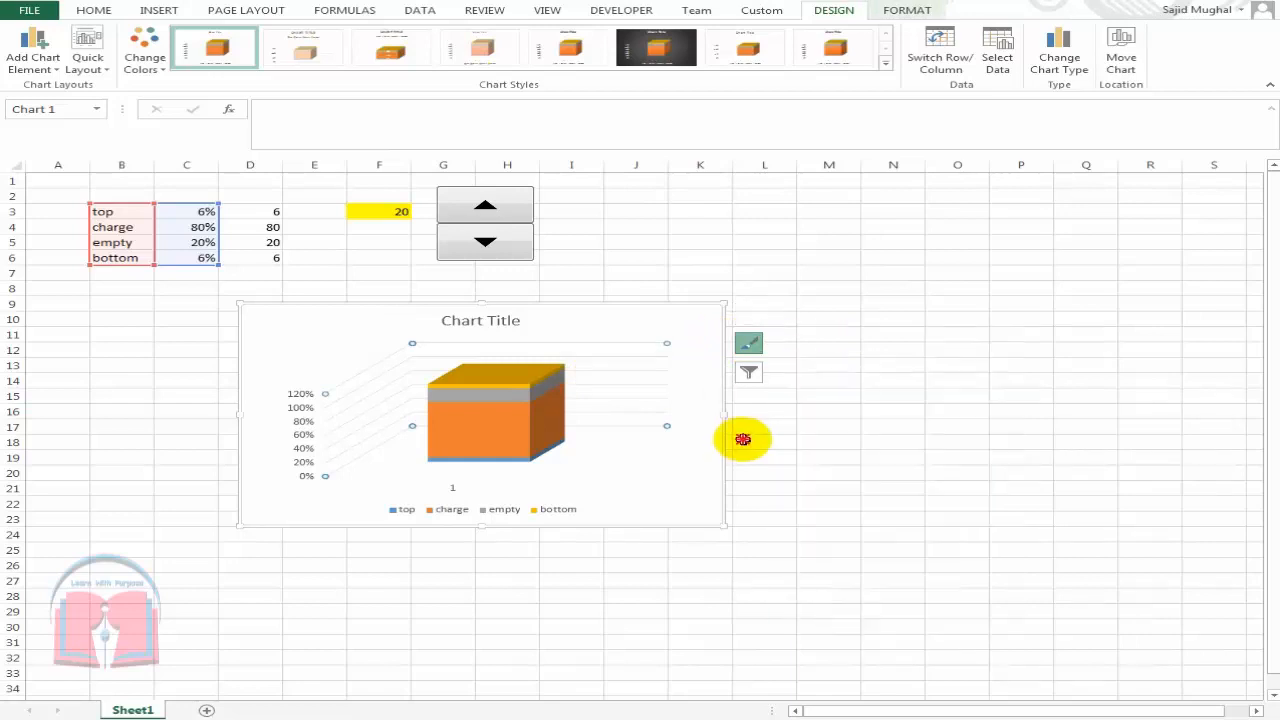
{"action": "left_click", "coordinate": [743, 437]}
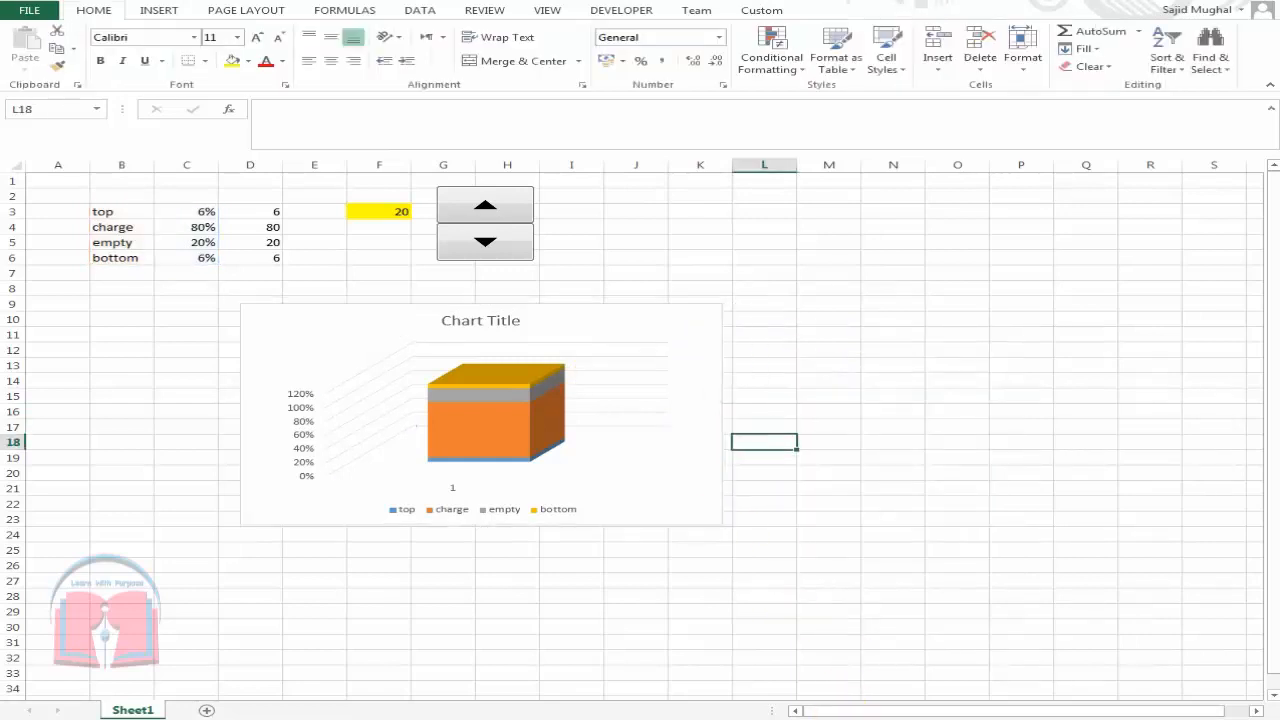
Delete the legend from the stacked column chart
{"action": "left_click", "coordinate": [614, 370]}
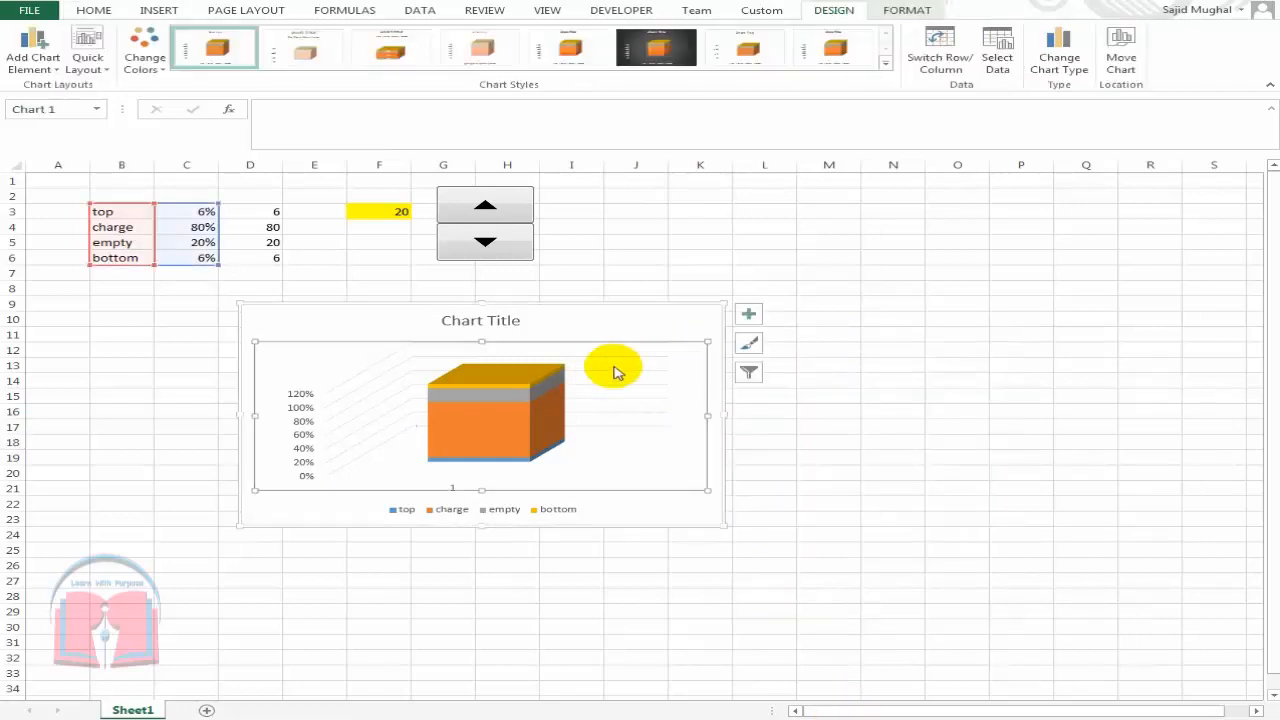
{"action": "left_click", "coordinate": [556, 512]}
{"action": "key", "text": "Delete"}
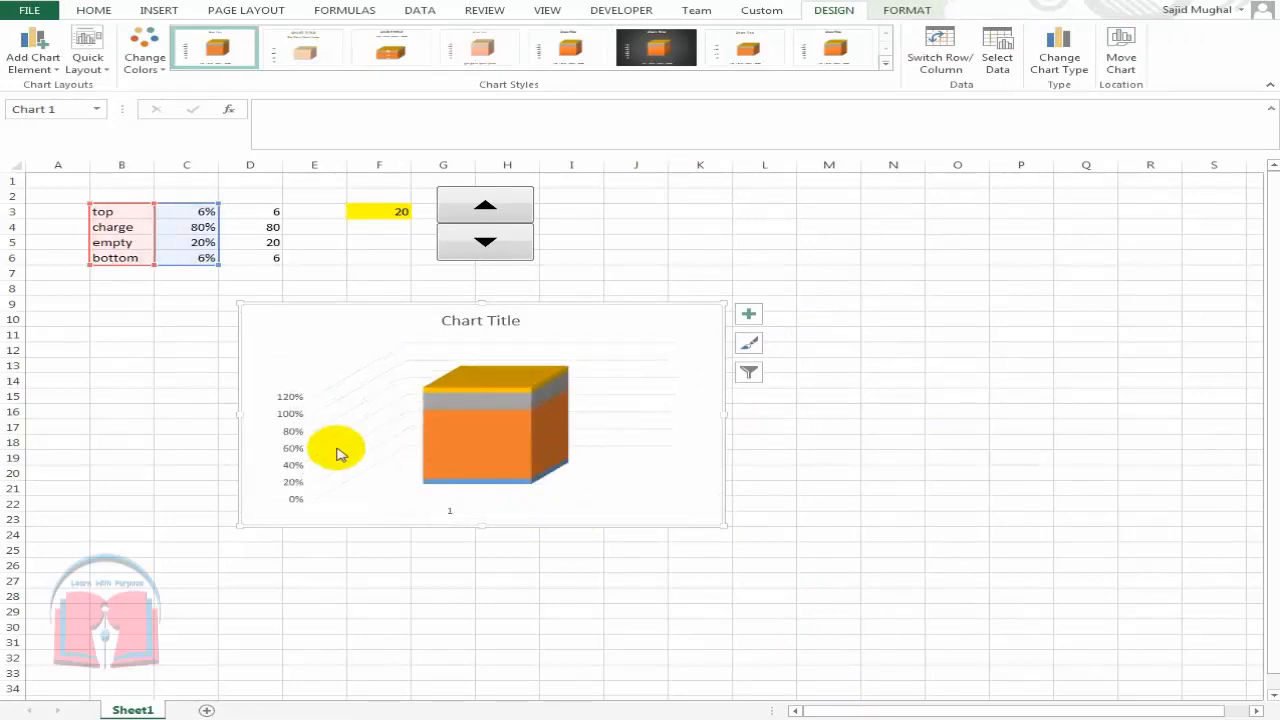
Stretch the chart vertically to about 26 rows tall and move it to the right, clear of the table and F3
{"action": "left_click", "coordinate": [310, 444]}
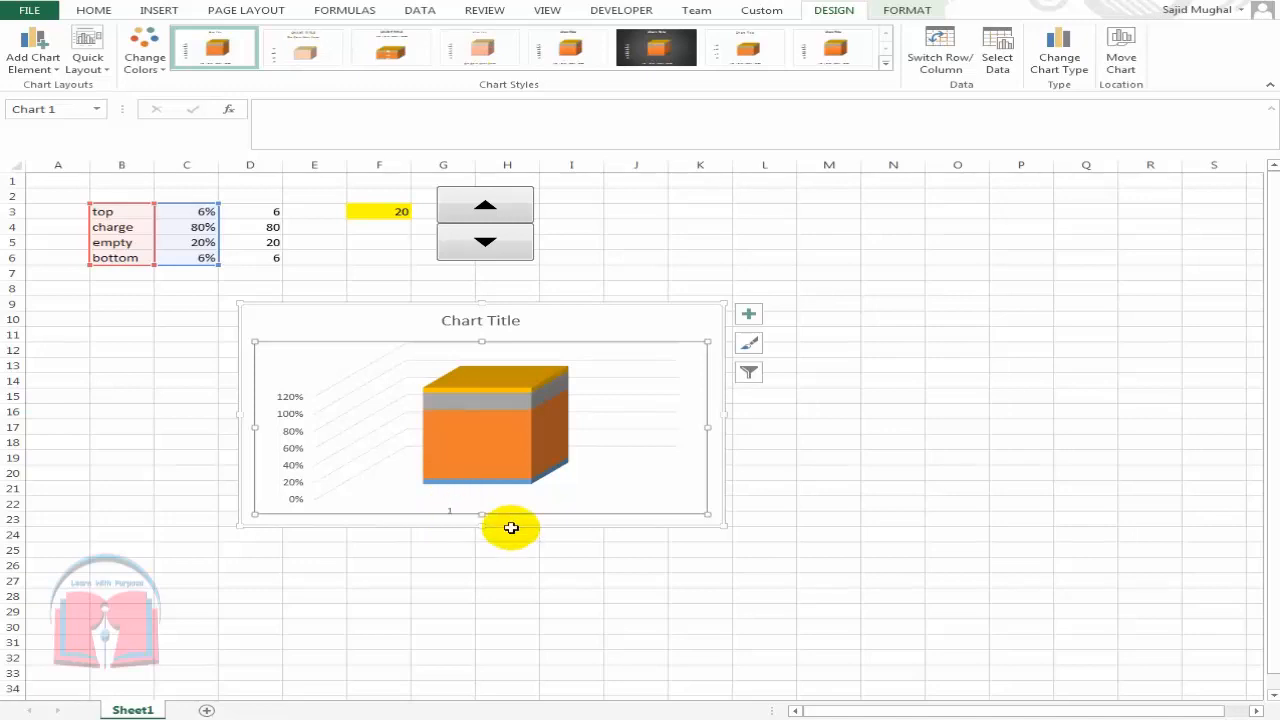
{"action": "left_click", "coordinate": [652, 385]}
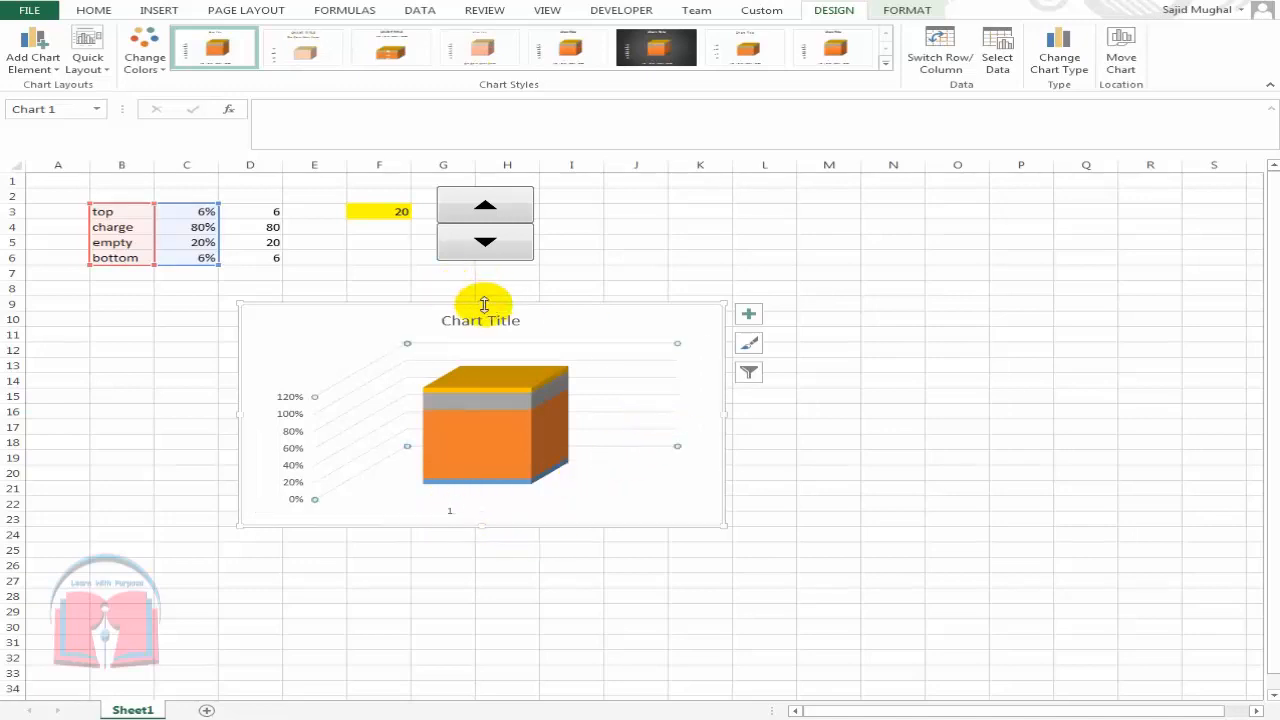
{"action": "left_click_drag", "start_coordinate": [484, 304], "coordinate": [508, 186]}
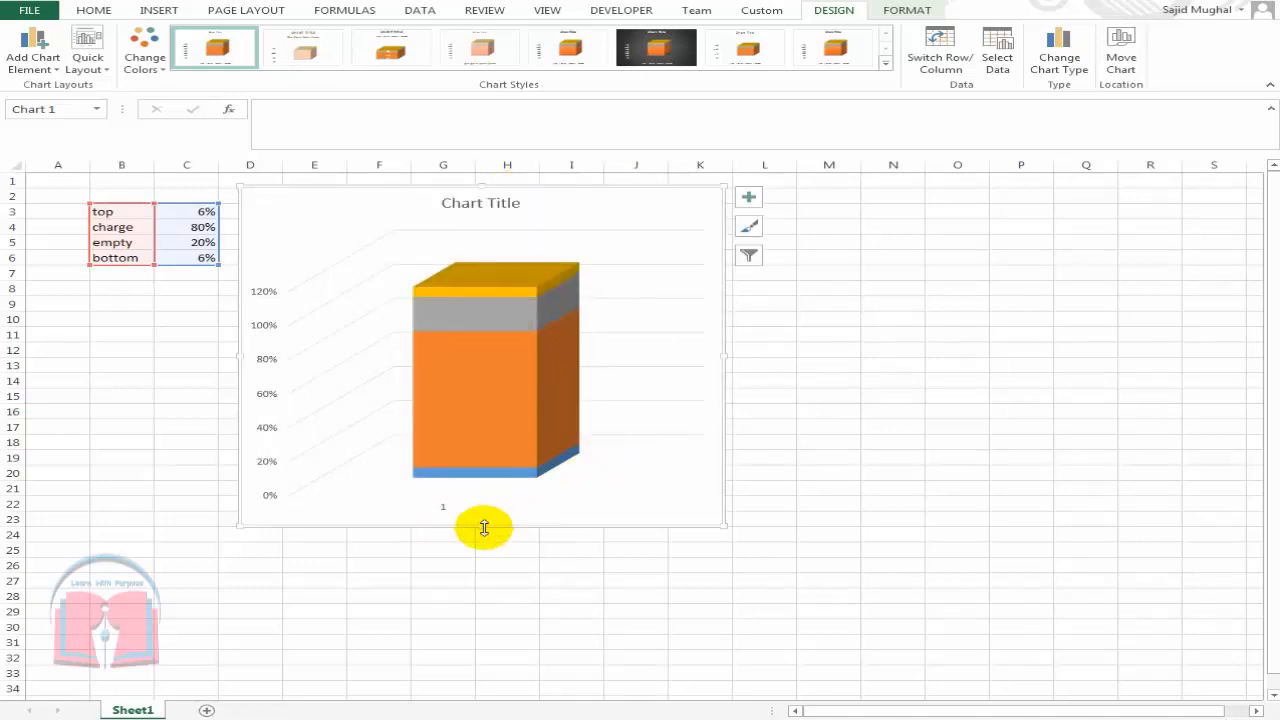
{"action": "left_click_drag", "start_coordinate": [482, 533], "coordinate": [482, 594]}
{"action": "left_click", "coordinate": [612, 366]}
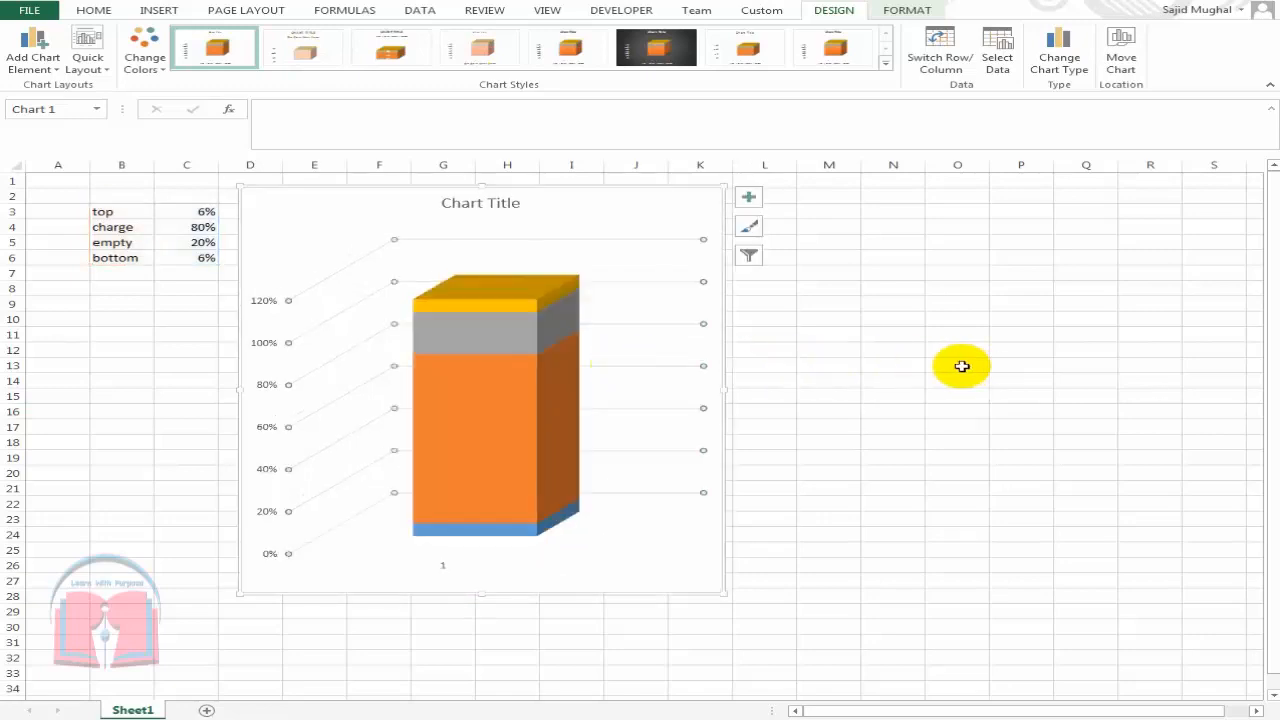
{"action": "left_click_drag", "start_coordinate": [700, 231], "coordinate": [830, 295]}
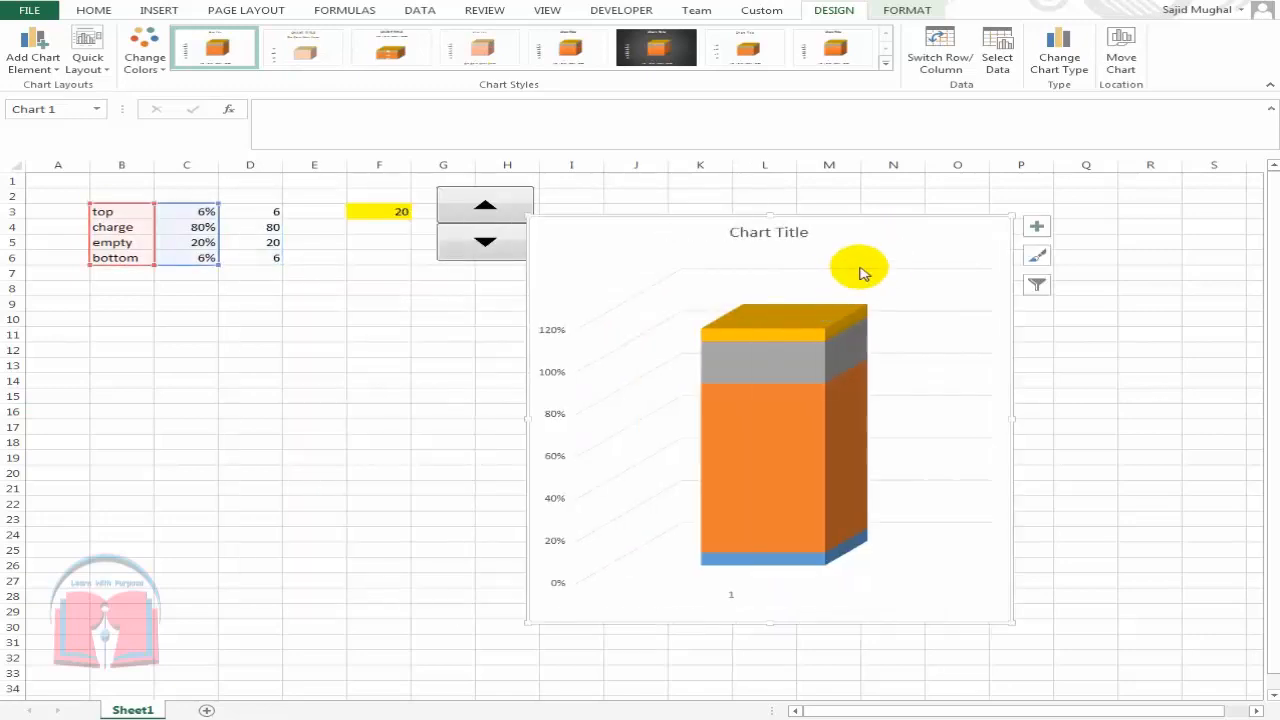
{"action": "left_click", "coordinate": [859, 264]}
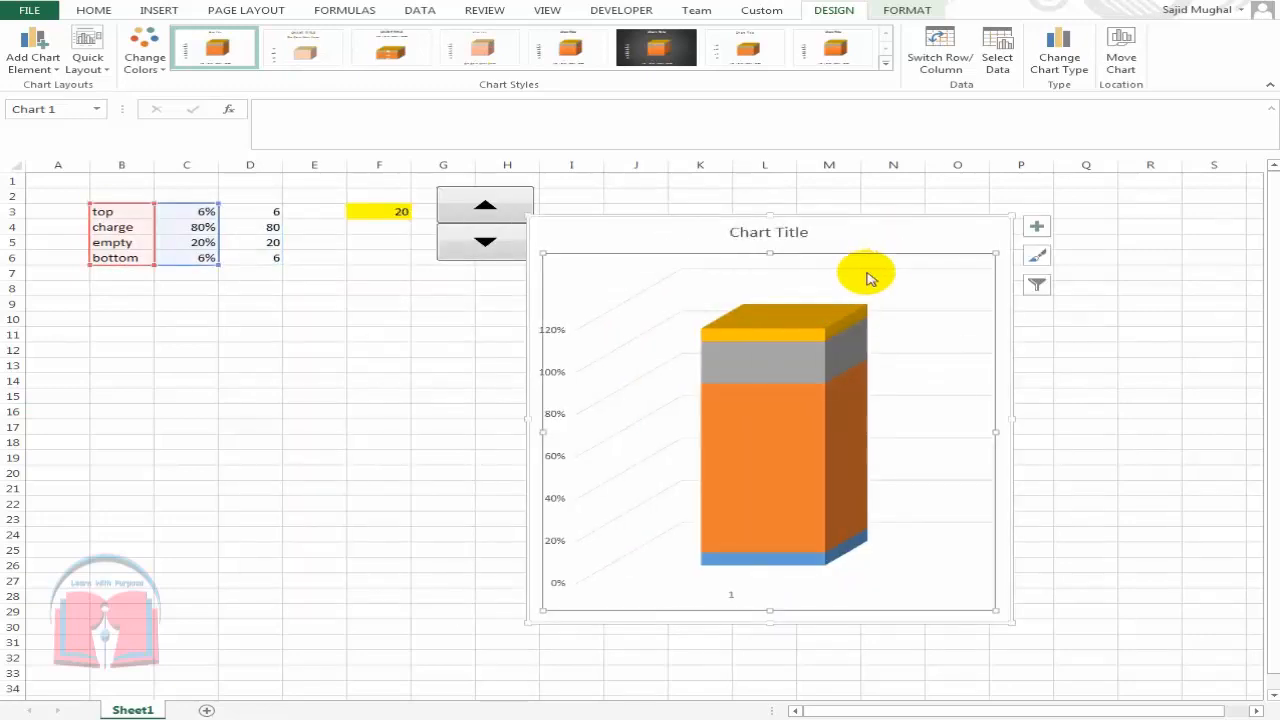
Delete the vertical axis, the gridlines and the title from the stacked column chart
{"action": "left_click", "coordinate": [556, 333]}
{"action": "key", "text": "Delete"}
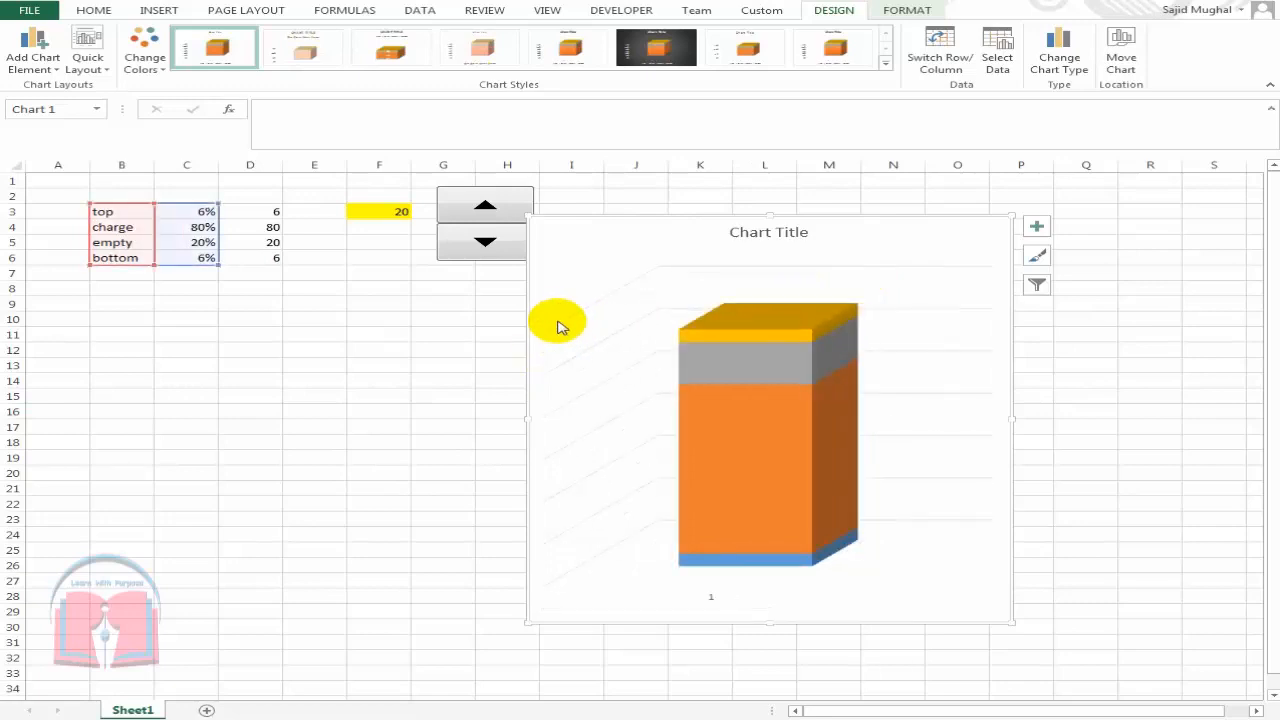
{"action": "left_click", "coordinate": [564, 328]}
{"action": "key", "text": "Delete"}
{"action": "left_click", "coordinate": [780, 231]}
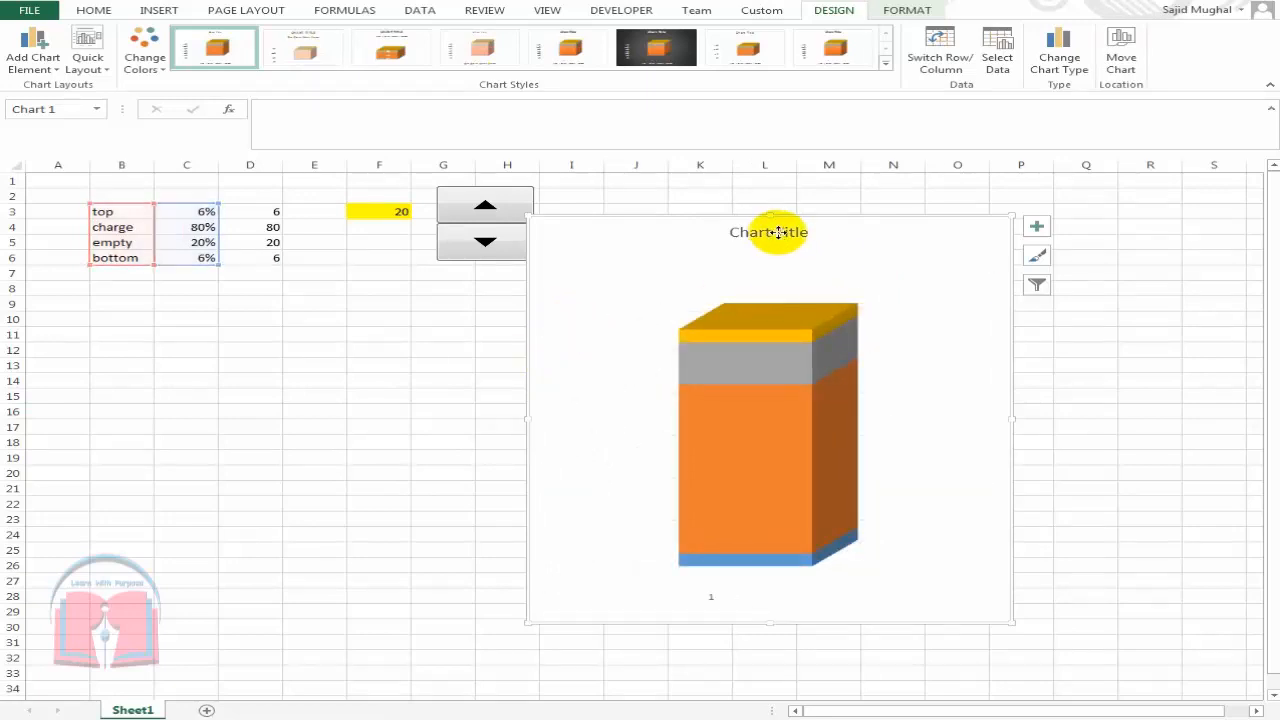
{"action": "key", "text": "Delete"}
{"action": "left_click", "coordinate": [1098, 367]}
Move the chart slightly up and to the right so it sits clear of the spin button
{"action": "left_click", "coordinate": [893, 371]}
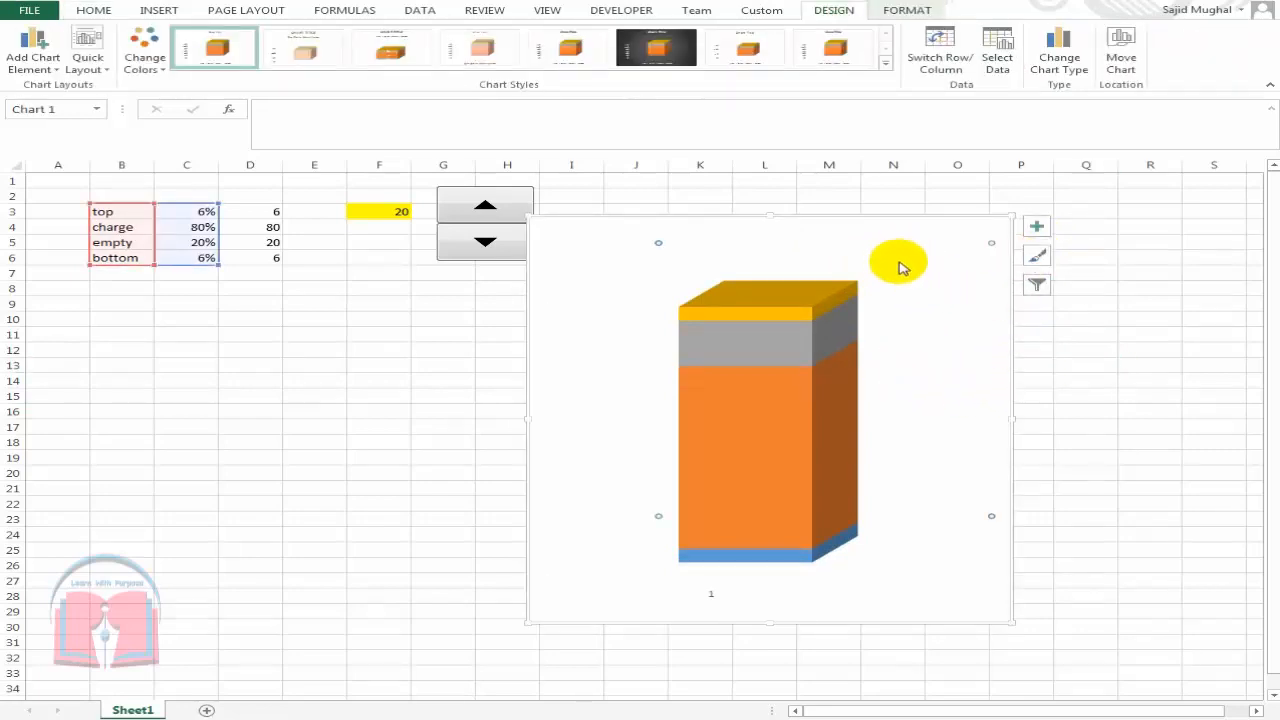
{"action": "left_click_drag", "start_coordinate": [871, 223], "coordinate": [903, 205]}
{"action": "left_click", "coordinate": [1060, 392]}
Add a data label to the orange charge series of the column
{"action": "left_click", "coordinate": [826, 428]}
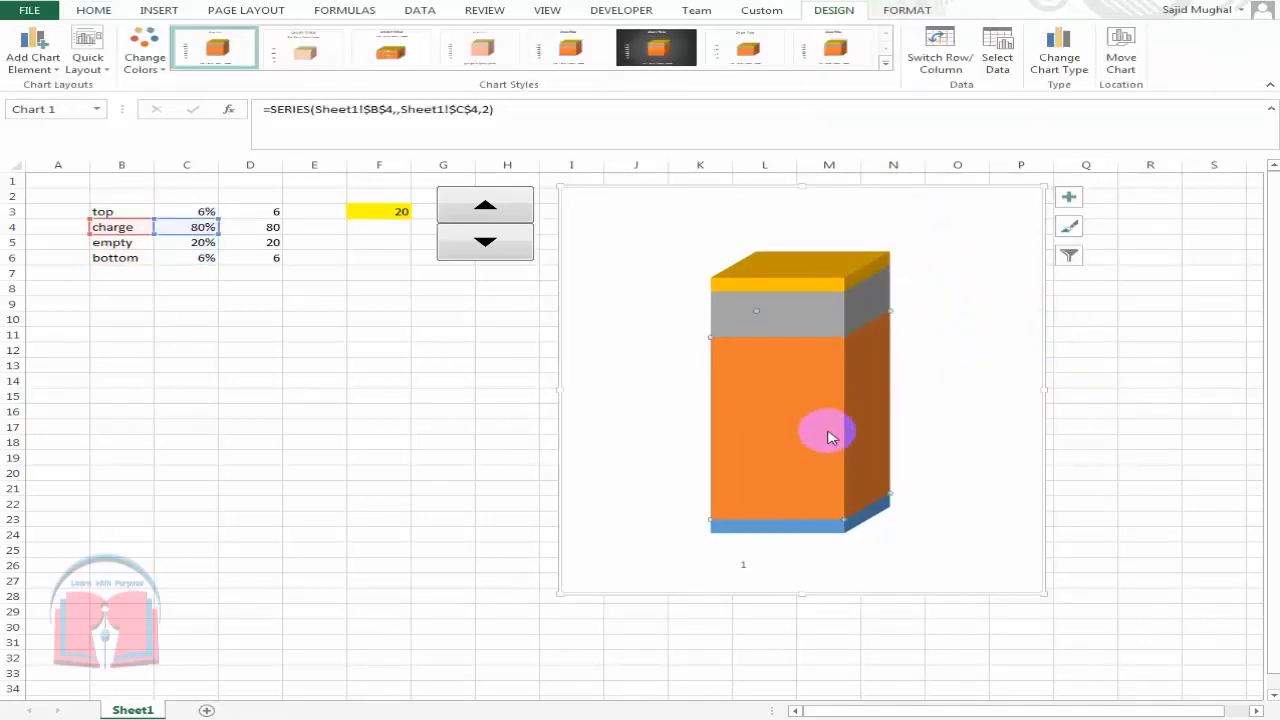
{"action": "right_click", "coordinate": [778, 437]}
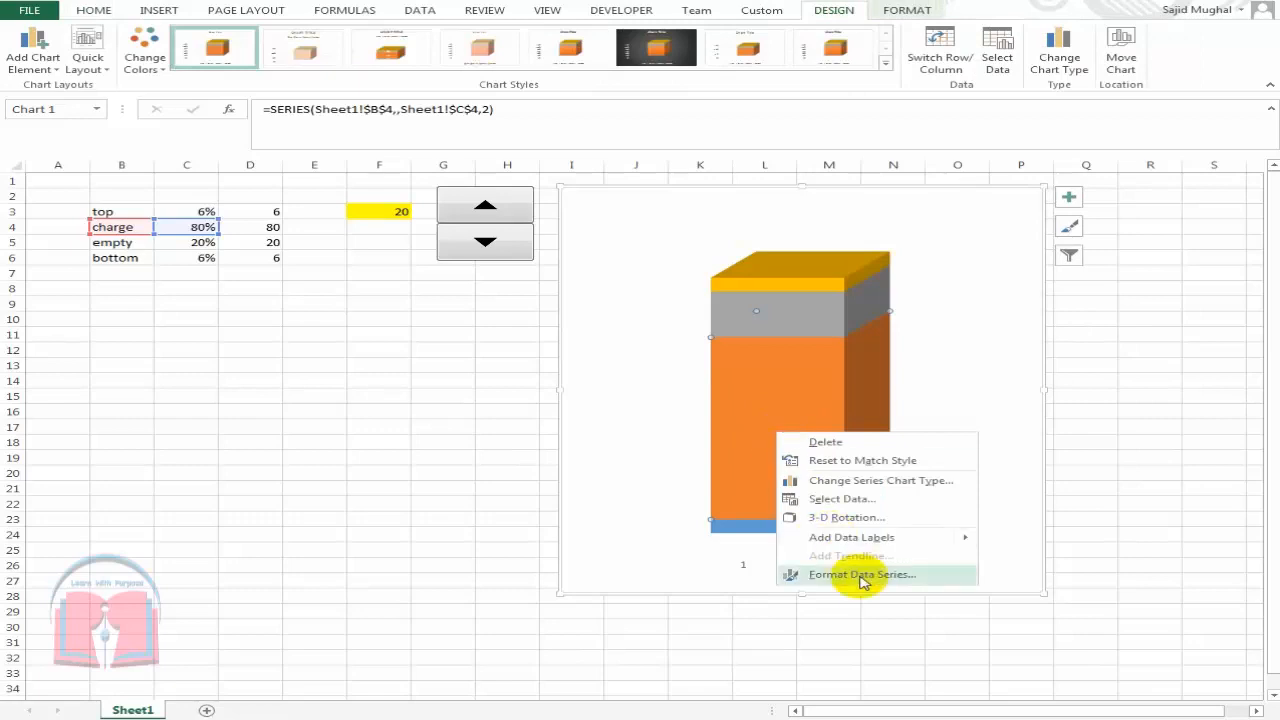
{"action": "left_click", "coordinate": [1022, 542]}
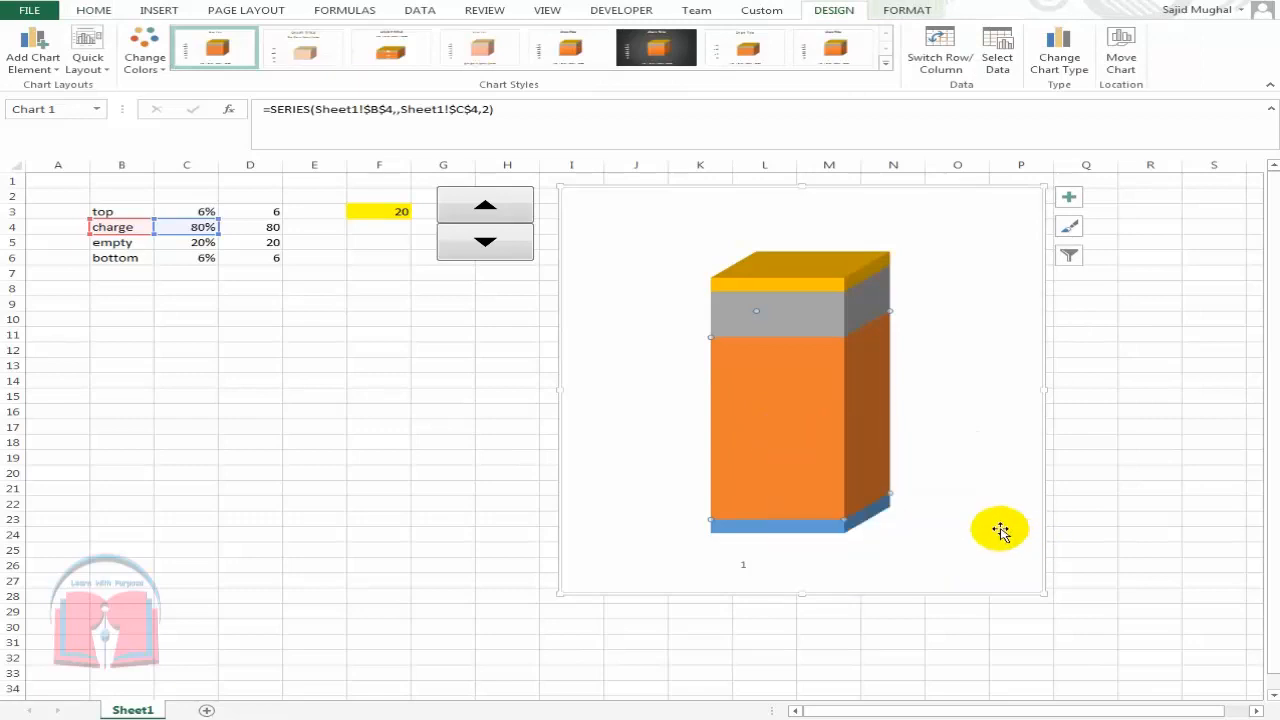
Enlarge the charge data label's text to font size 24
{"action": "left_click", "coordinate": [778, 430]}
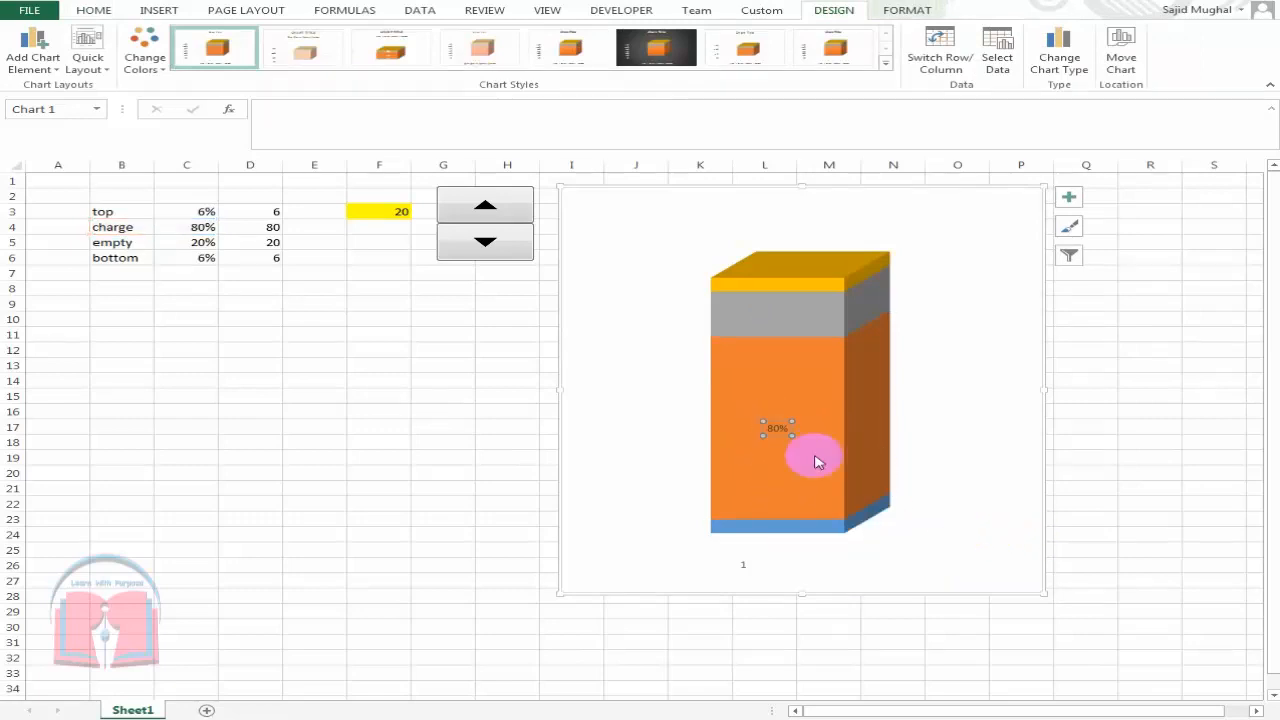
{"action": "left_click", "coordinate": [92, 12]}
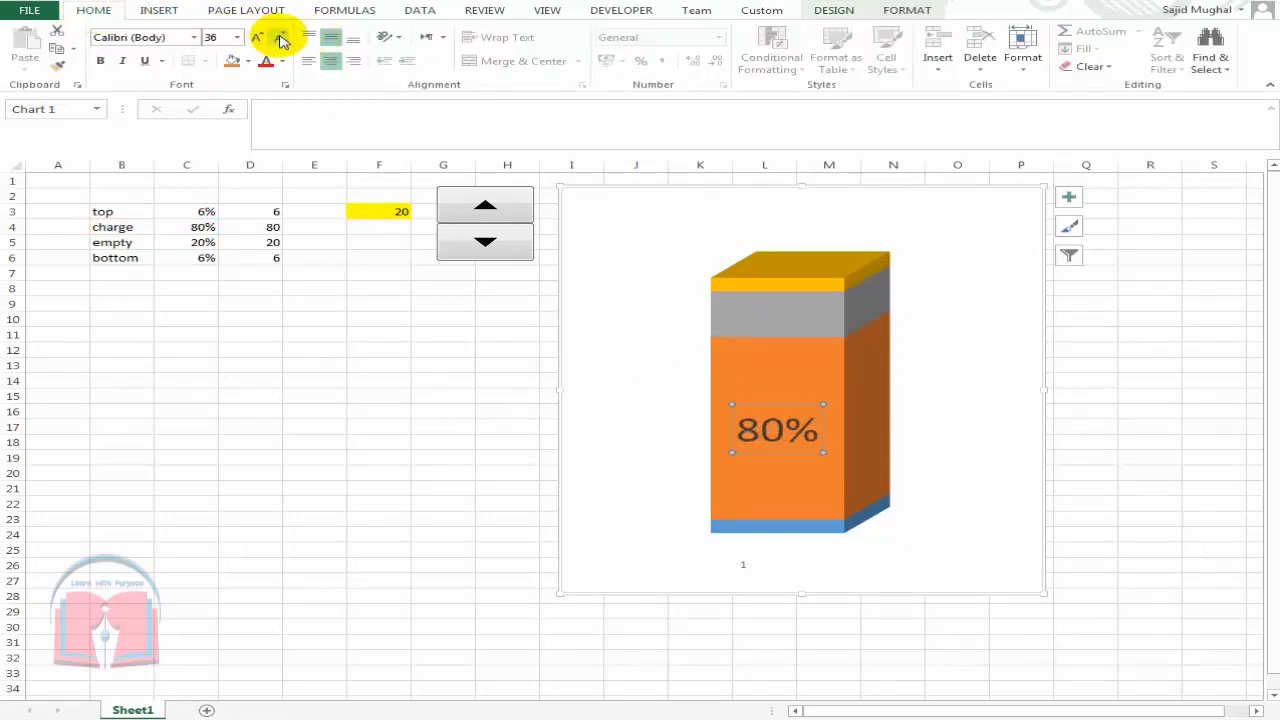
{"action": "left_click", "coordinate": [282, 40]}
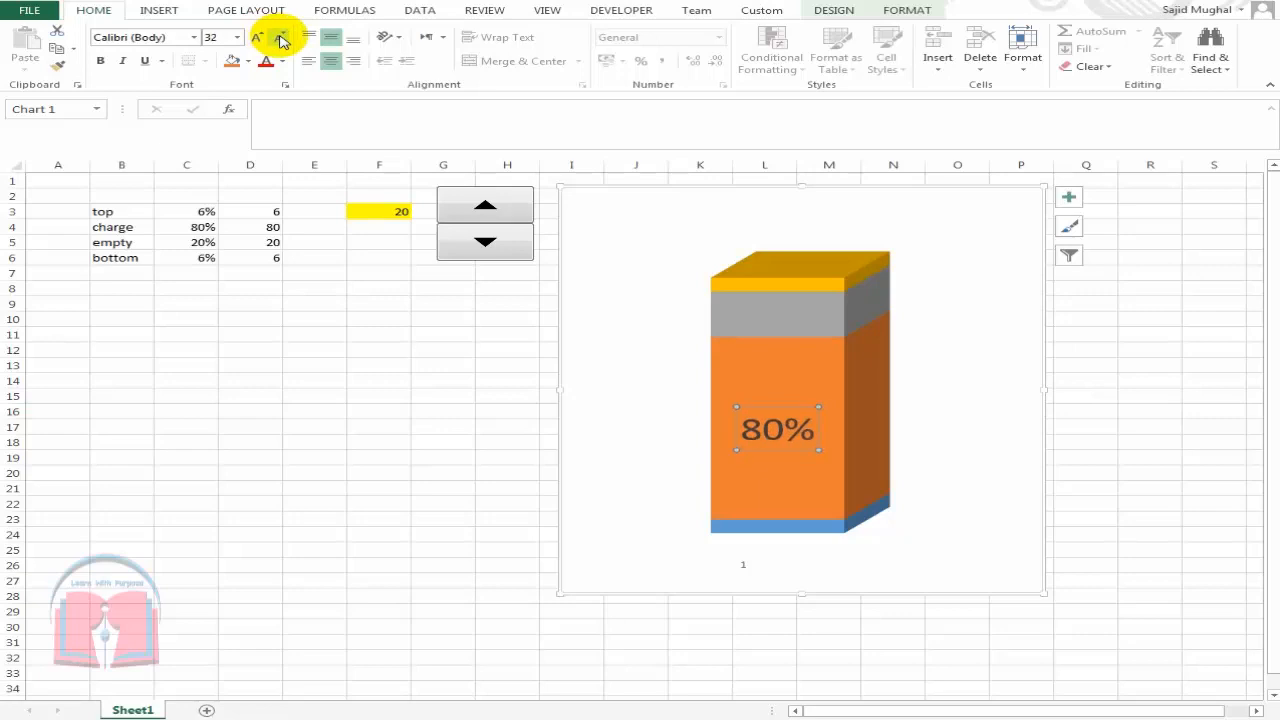
{"action": "left_click", "coordinate": [771, 345]}
Test the linked chart by stepping F3 down and then back up to 35 with the spin button
{"action": "left_click", "coordinate": [514, 238]}
{"action": "left_click", "coordinate": [514, 238]}
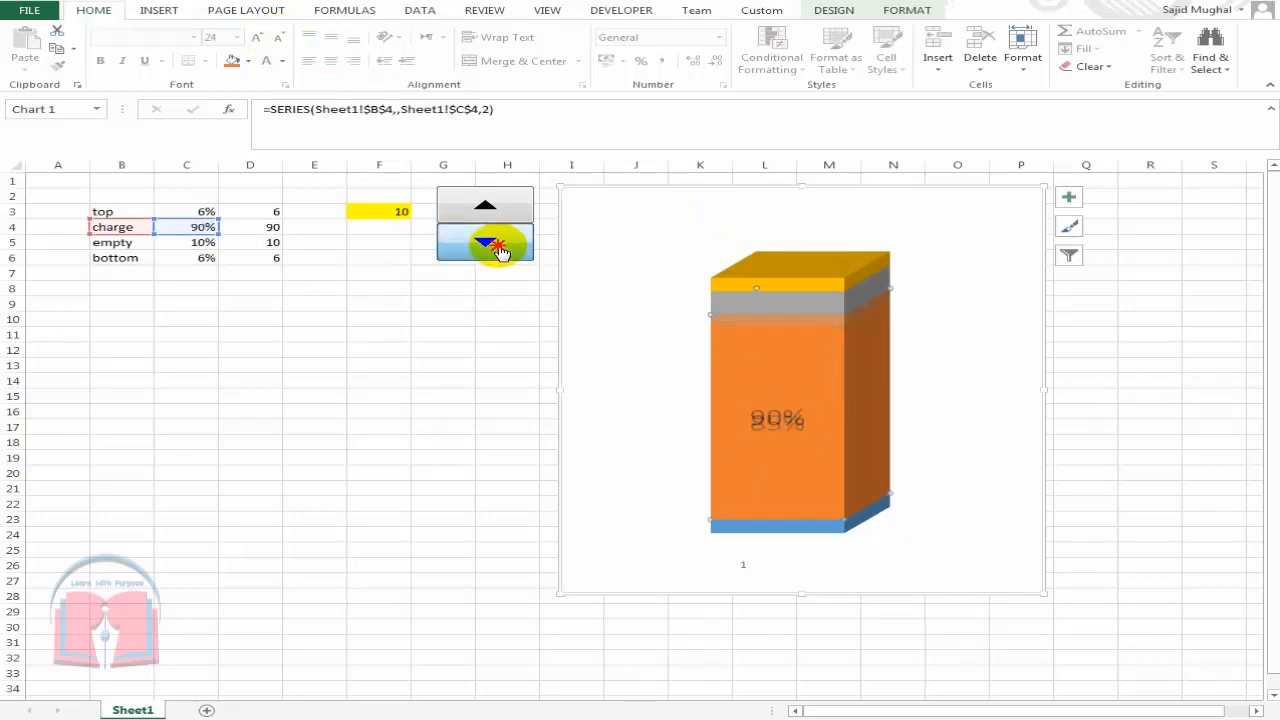
{"action": "left_click", "coordinate": [514, 238]}
{"action": "left_click", "coordinate": [514, 238]}
{"action": "left_click", "coordinate": [481, 198]}
{"action": "left_click", "coordinate": [481, 198]}
{"action": "left_click", "coordinate": [481, 198]}
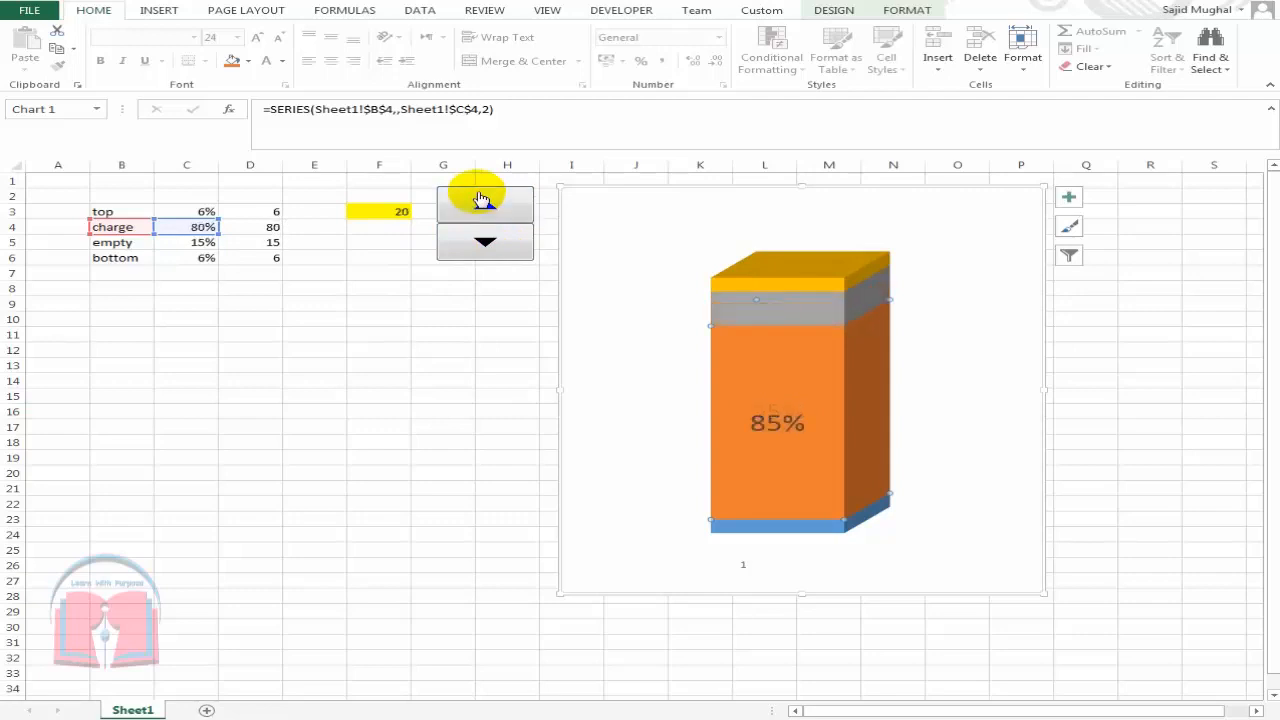
{"action": "left_click", "coordinate": [481, 198]}
{"action": "left_click", "coordinate": [481, 198]}
{"action": "left_click", "coordinate": [481, 198]}
{"action": "left_click", "coordinate": [481, 198]}
Delete the horizontal category axis beneath the column
{"action": "left_click", "coordinate": [796, 524]}
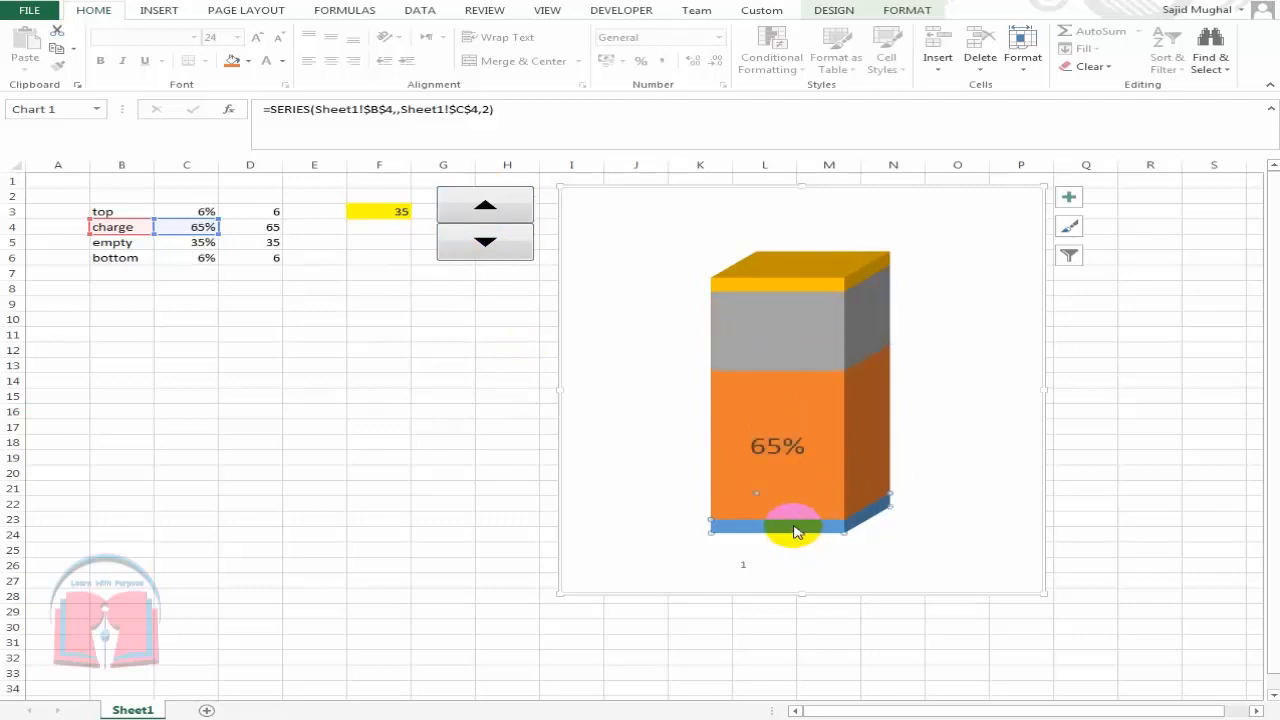
{"action": "left_click", "coordinate": [747, 567]}
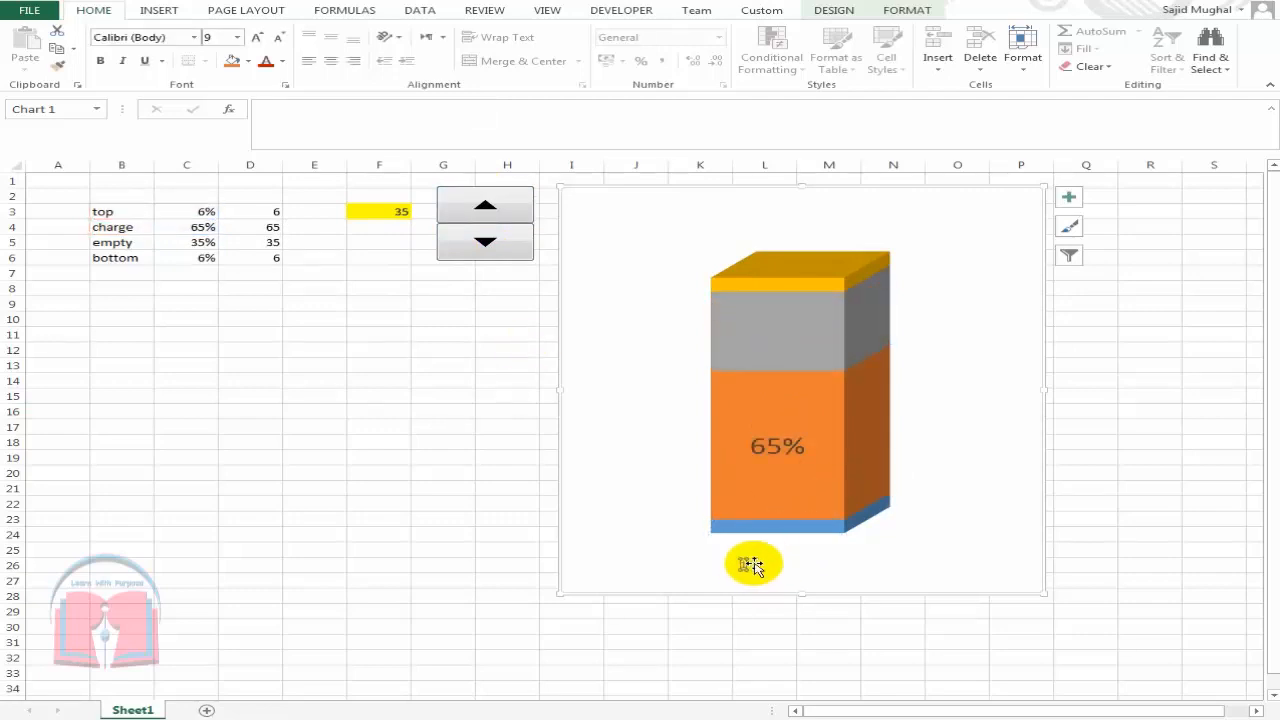
{"action": "key", "text": "Delete"}
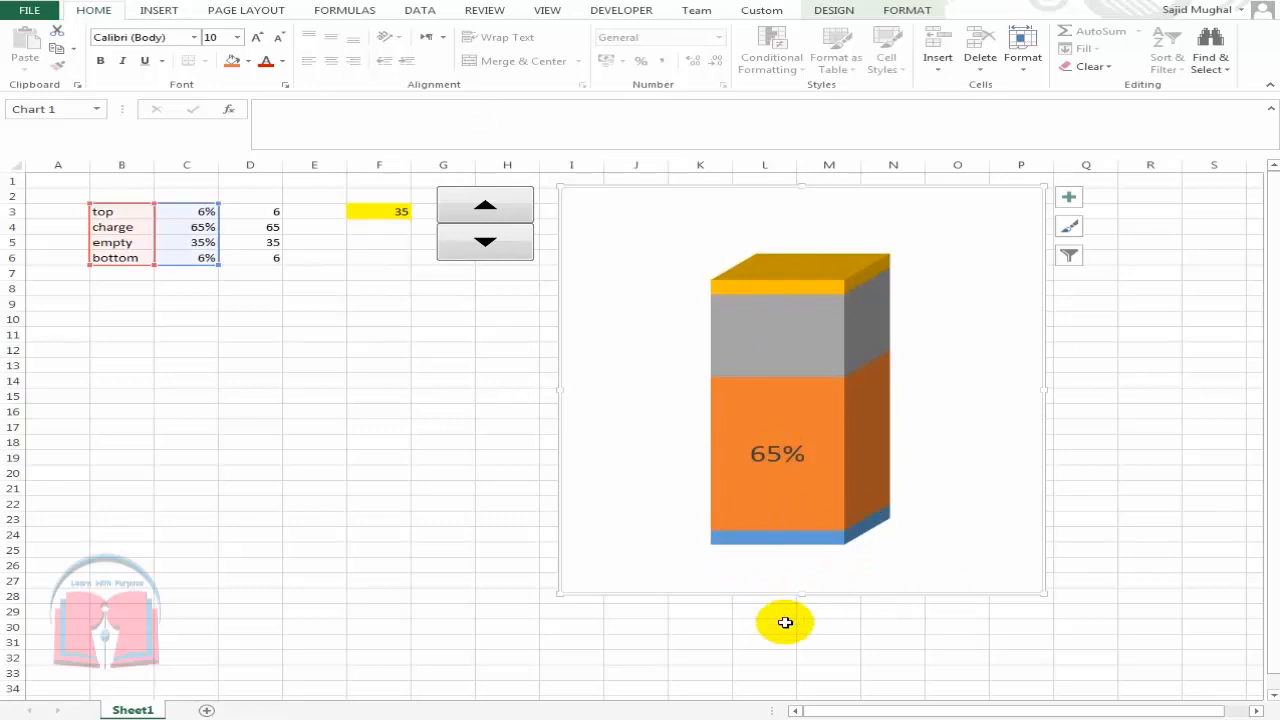
Fill the thin blue segment at the column's base with gray
{"action": "left_click", "coordinate": [811, 535]}
{"action": "left_click", "coordinate": [797, 284]}
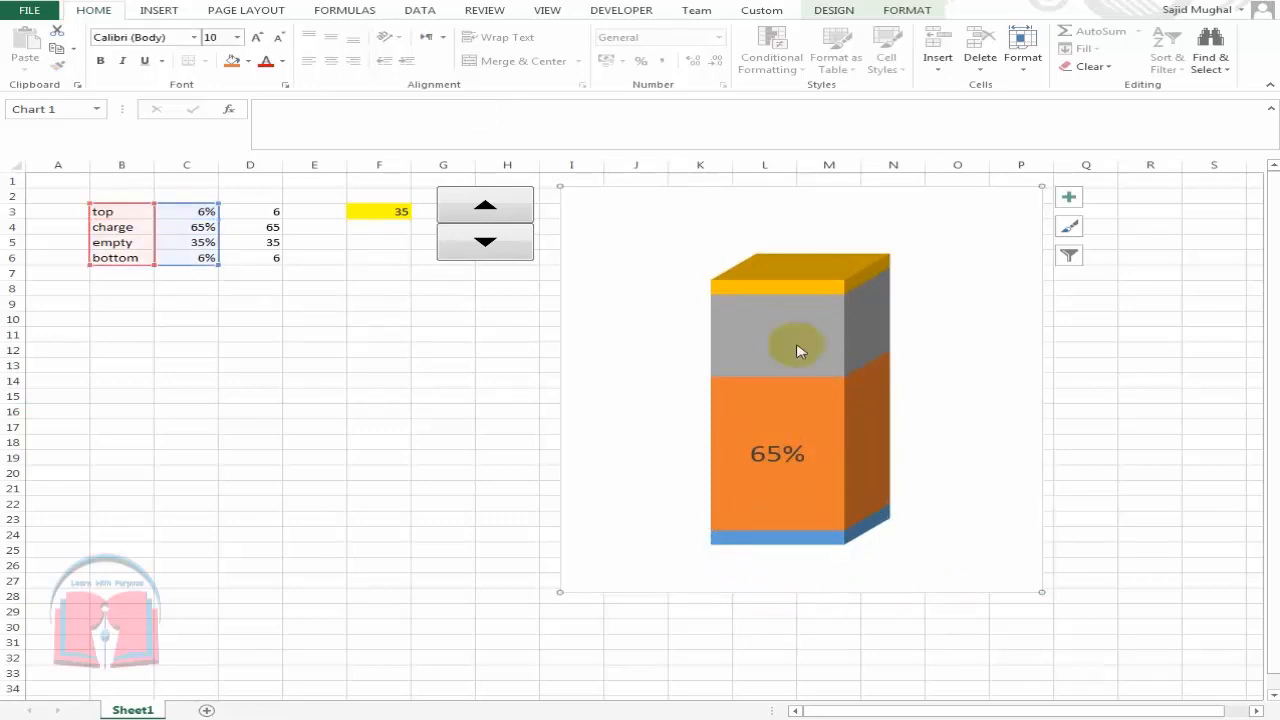
{"action": "left_click", "coordinate": [818, 527]}
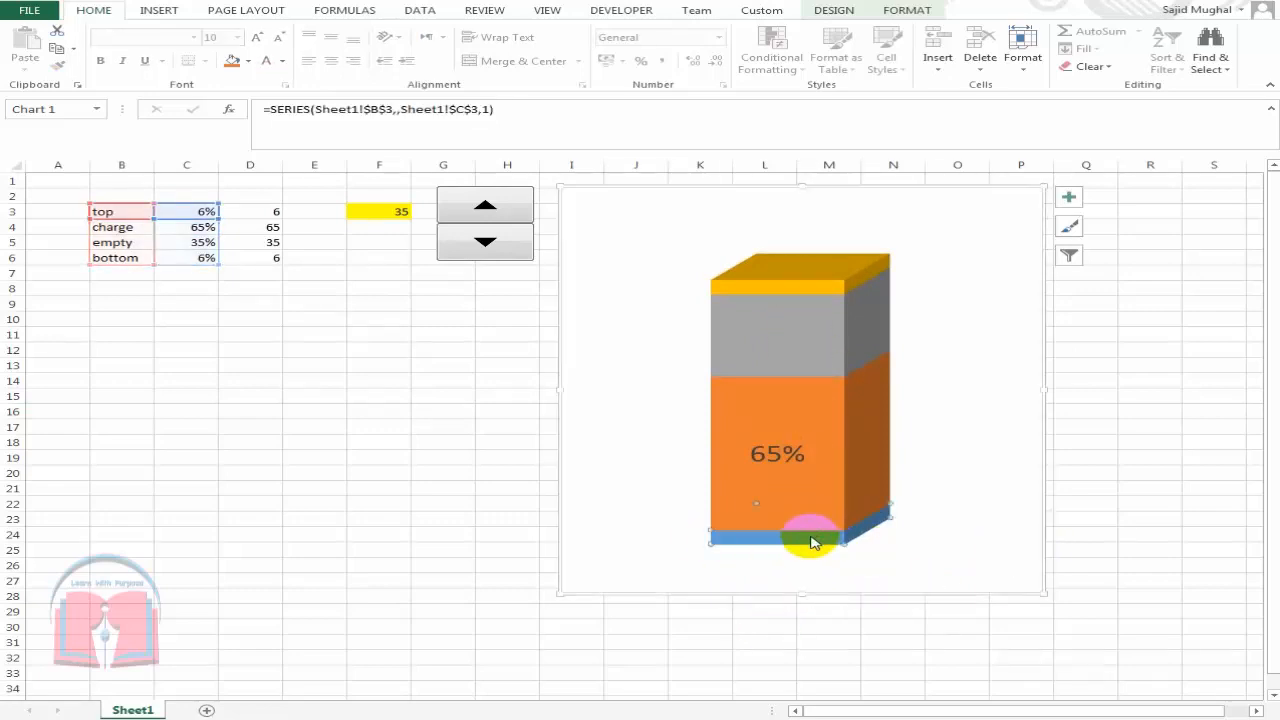
{"action": "right_click", "coordinate": [811, 538]}
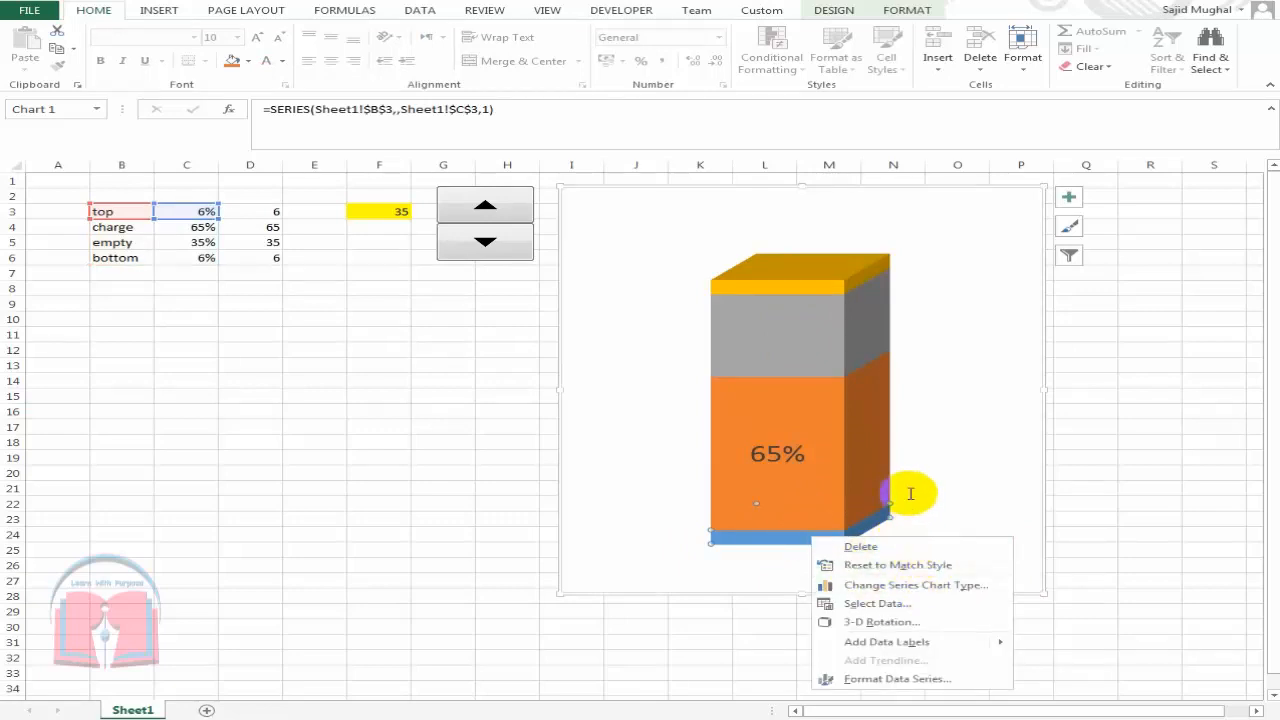
{"action": "left_click", "coordinate": [854, 491]}
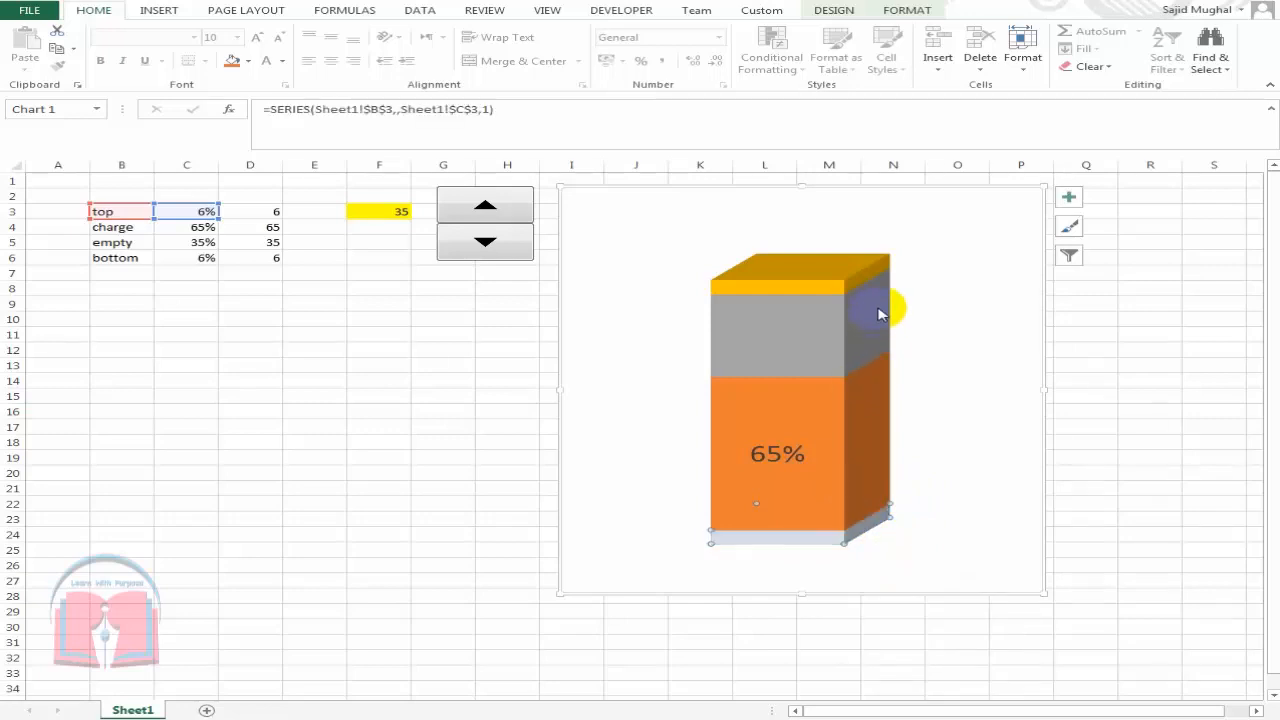
{"action": "left_click", "coordinate": [829, 343]}
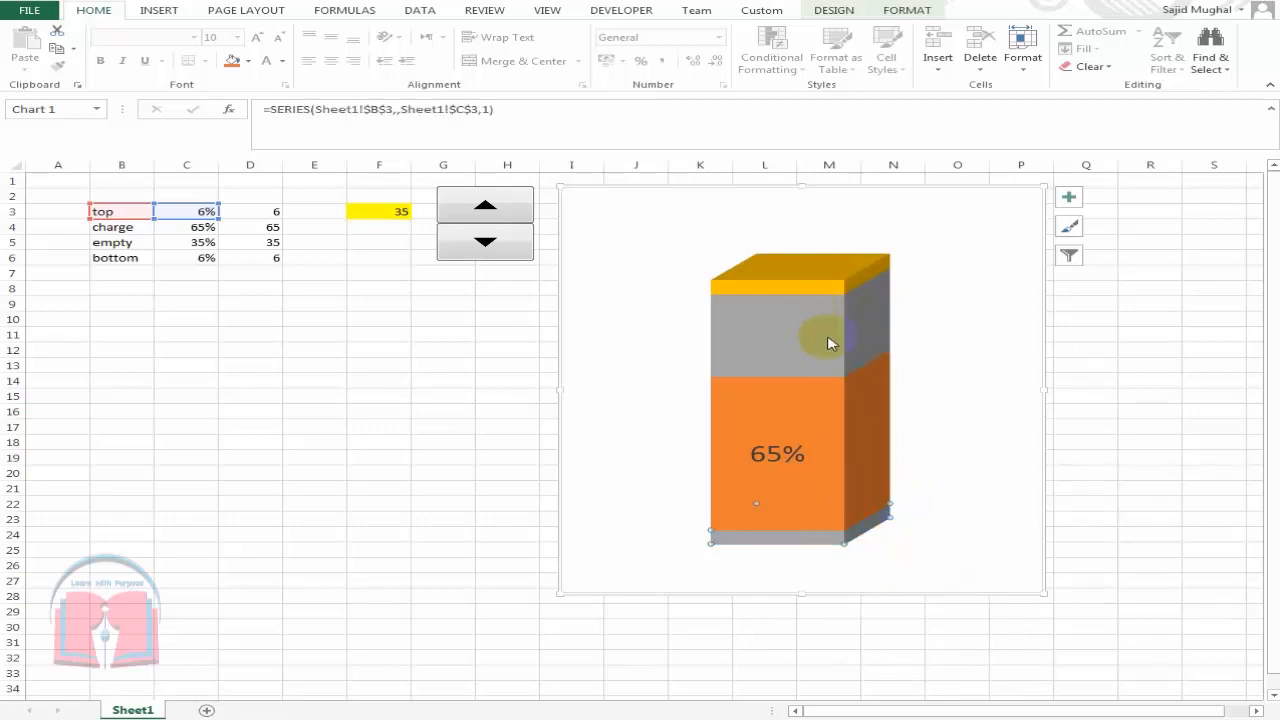
Fill the thin yellow segment at the column's upper end with gray
{"action": "left_click", "coordinate": [830, 289]}
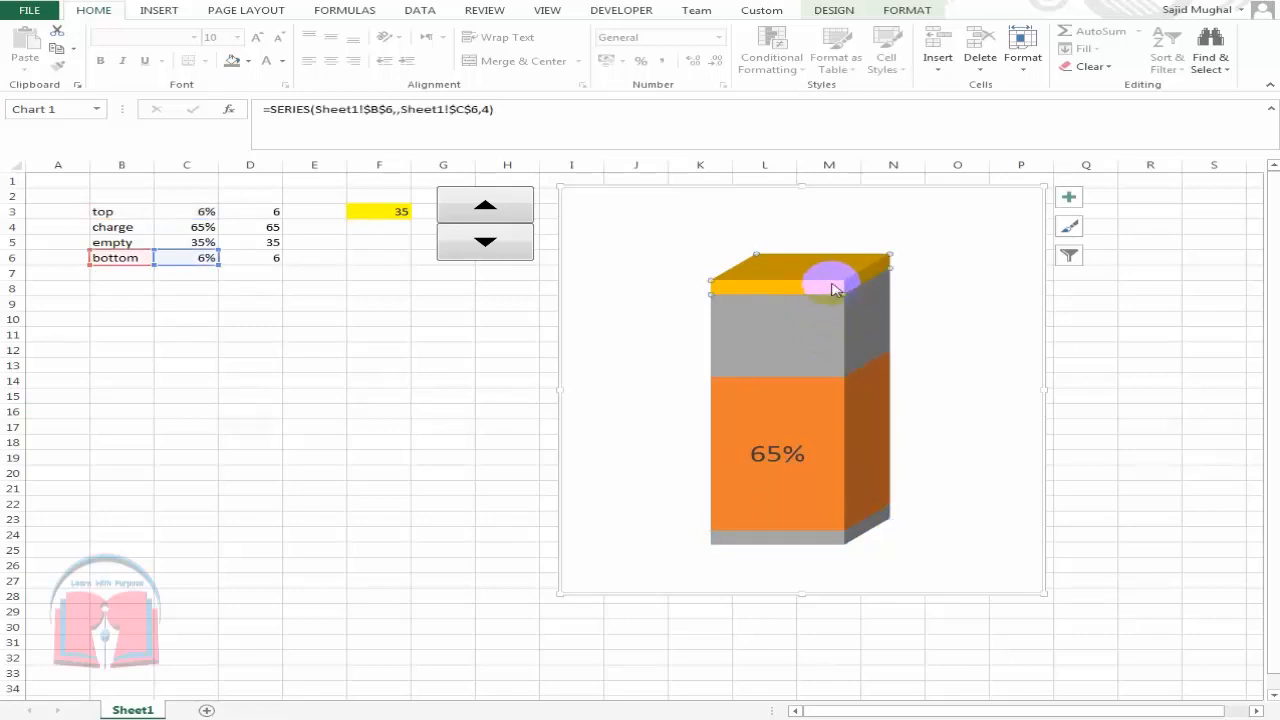
{"action": "right_click", "coordinate": [832, 289]}
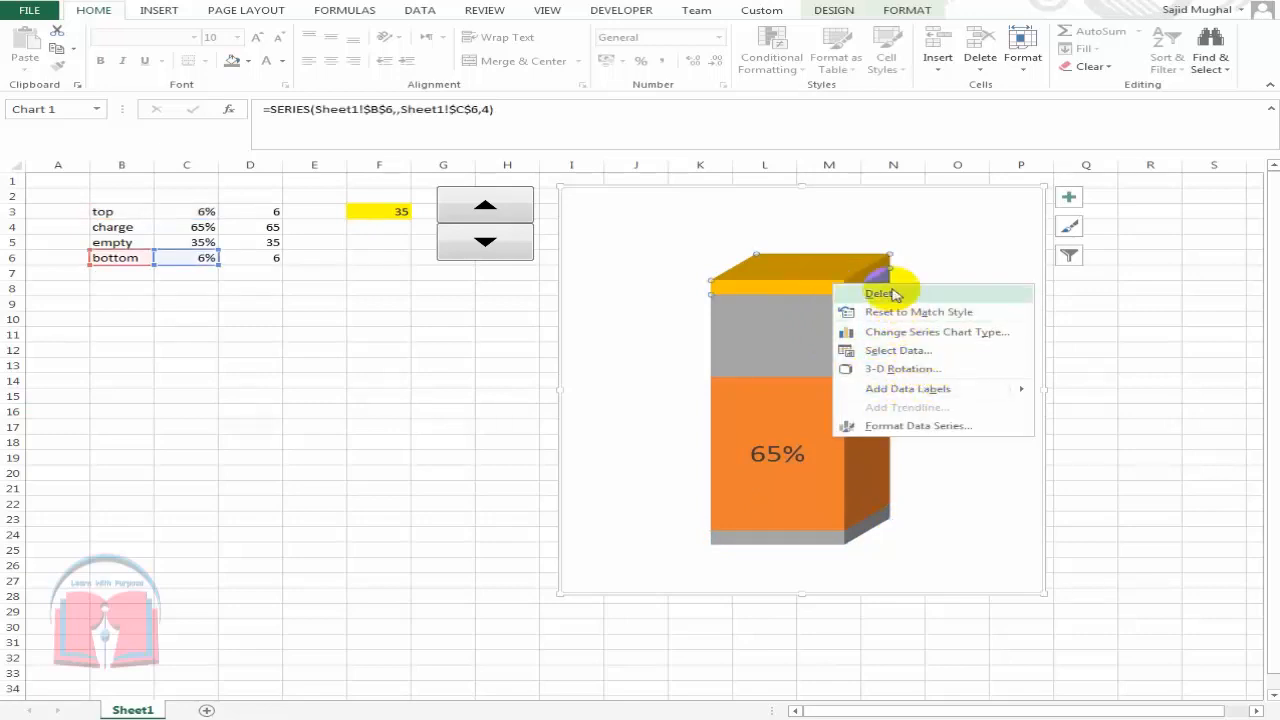
{"action": "left_click", "coordinate": [853, 245]}
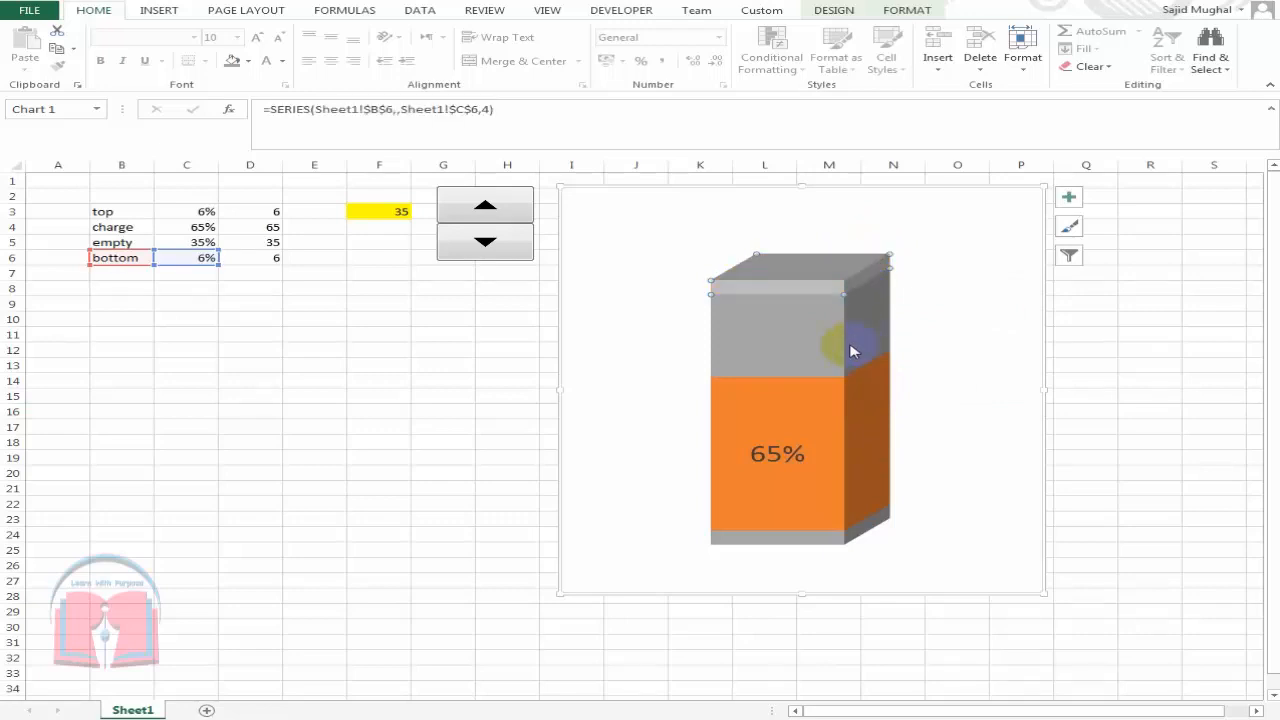
Fill the empty series segment, just under the column's cap, with red
{"action": "left_click", "coordinate": [798, 352]}
{"action": "right_click", "coordinate": [798, 352]}
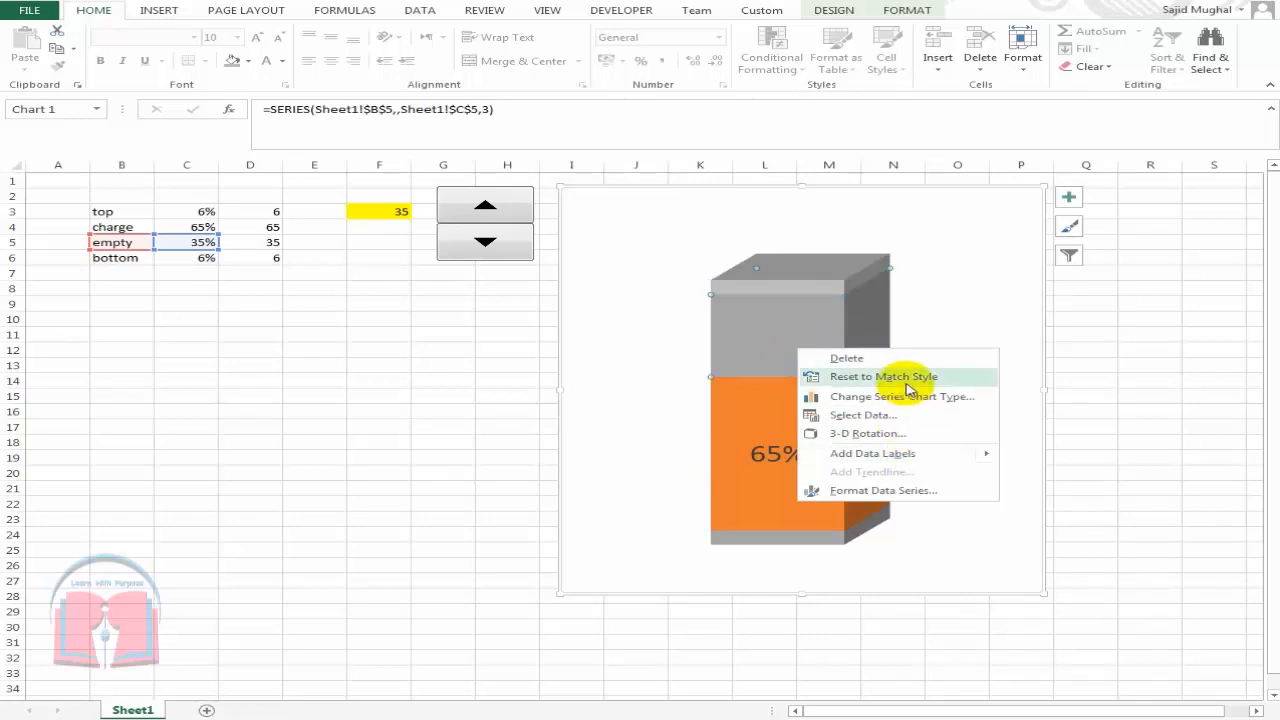
{"action": "left_click", "coordinate": [839, 306]}
{"action": "left_click", "coordinate": [837, 463]}
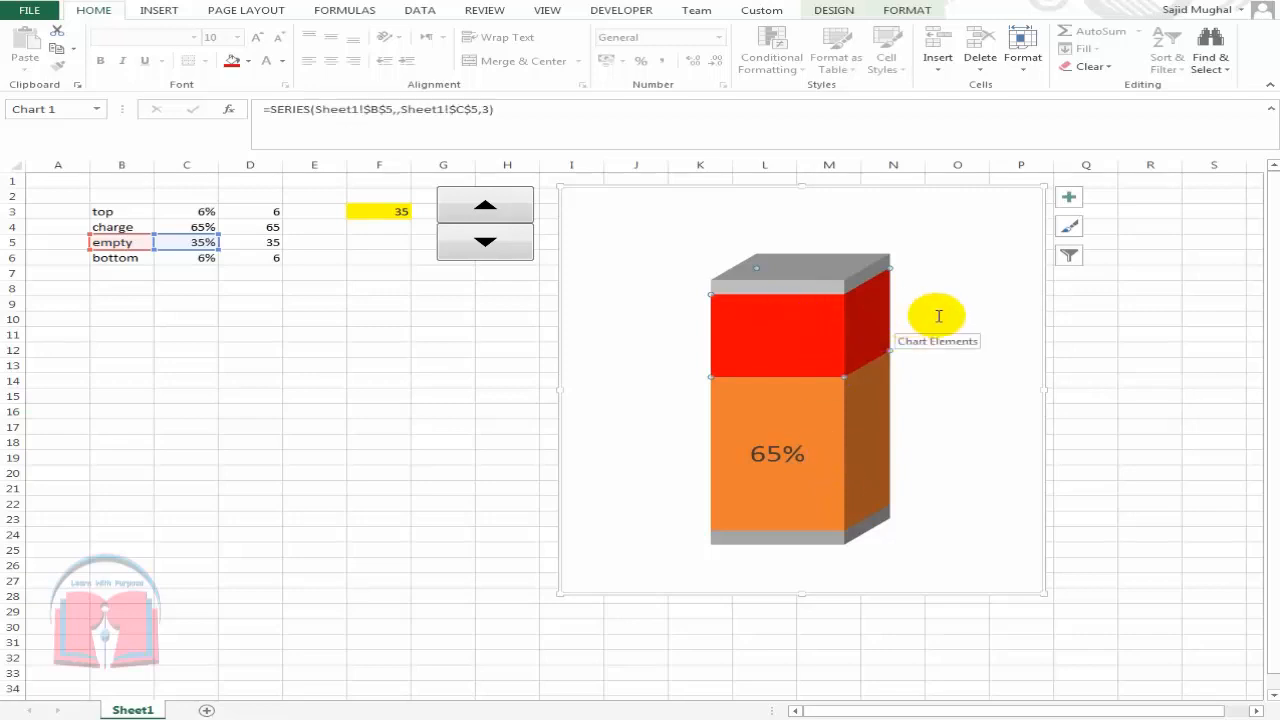
{"action": "left_click", "coordinate": [880, 330]}
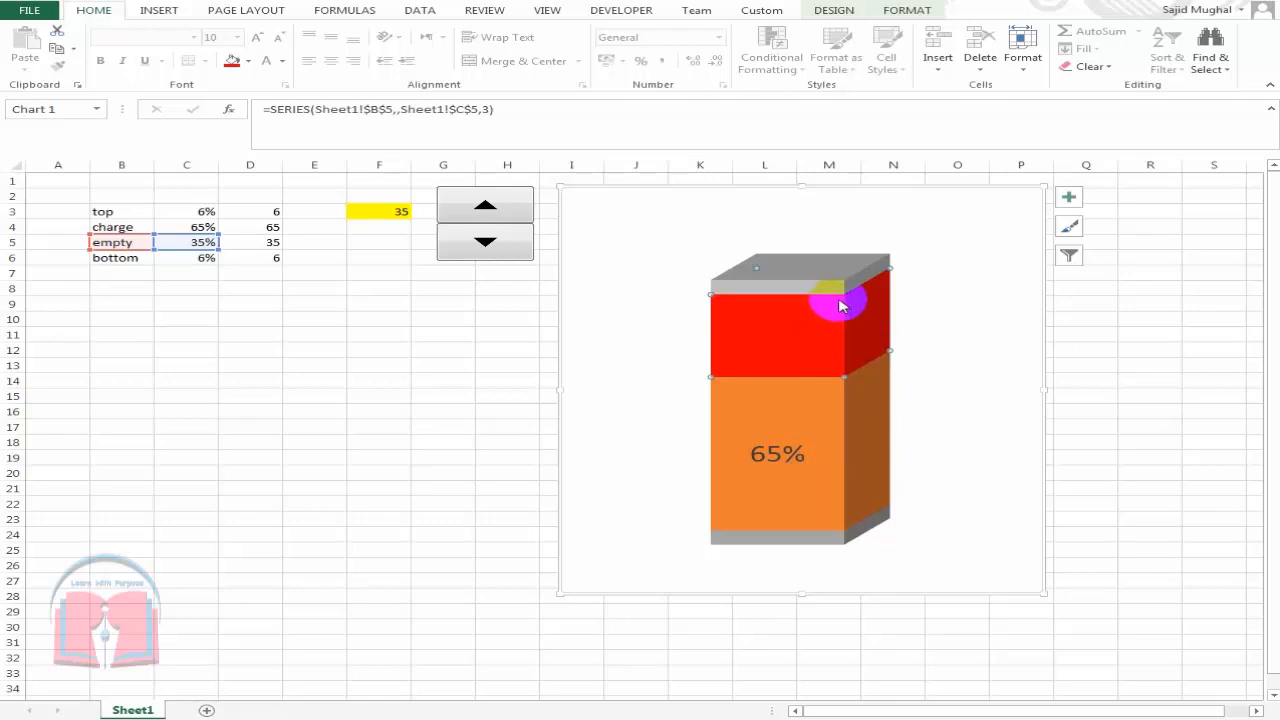
Fill the charge series segment carrying the percentage label with green
{"action": "left_click", "coordinate": [784, 431]}
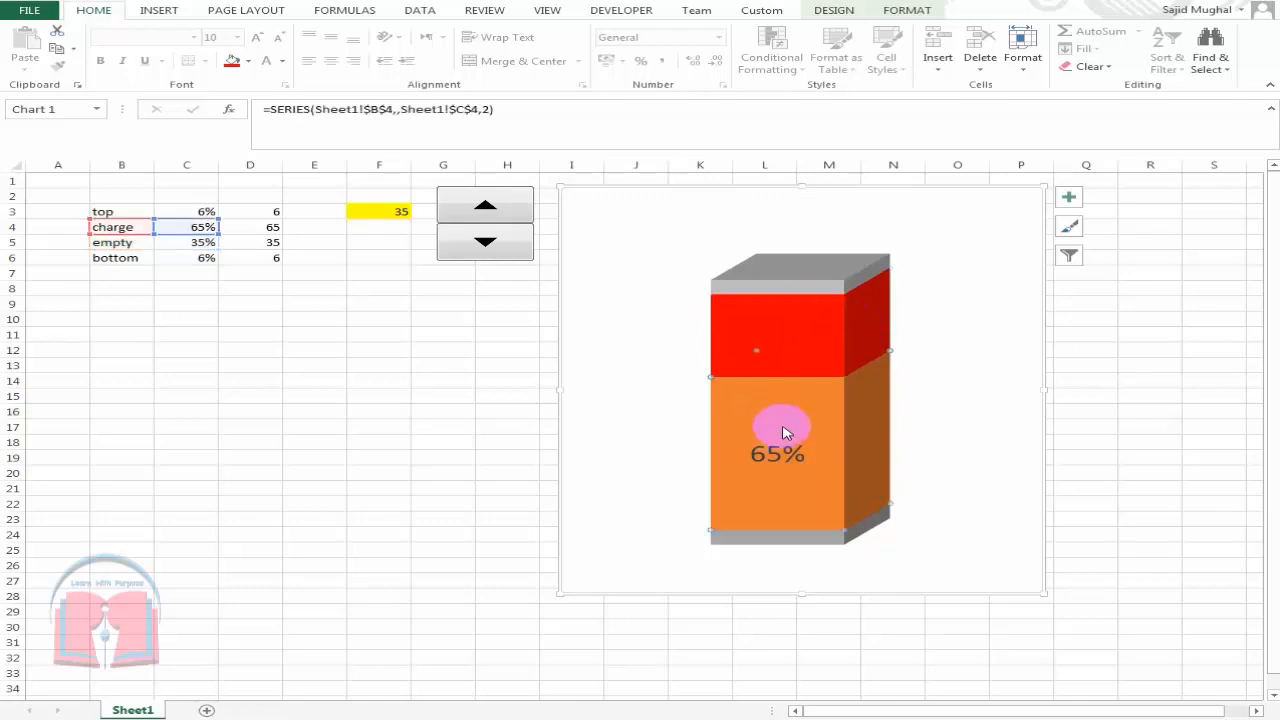
{"action": "right_click", "coordinate": [782, 429]}
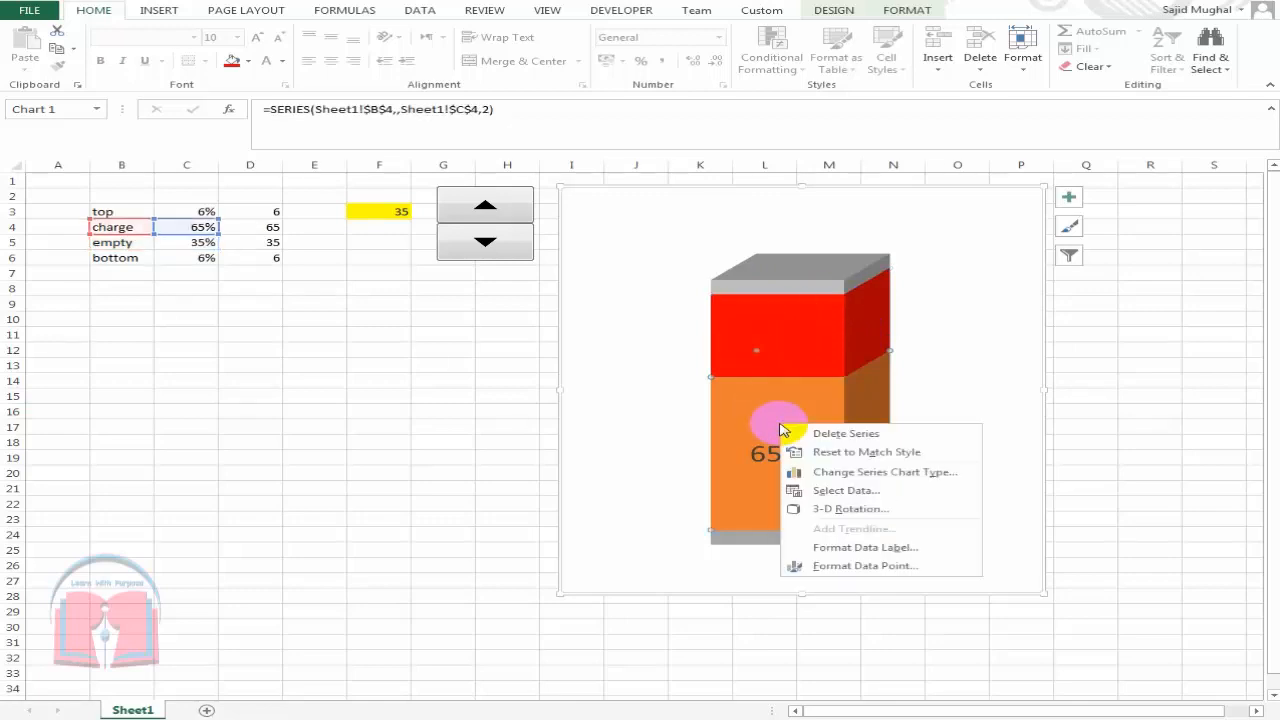
{"action": "left_click", "coordinate": [820, 384]}
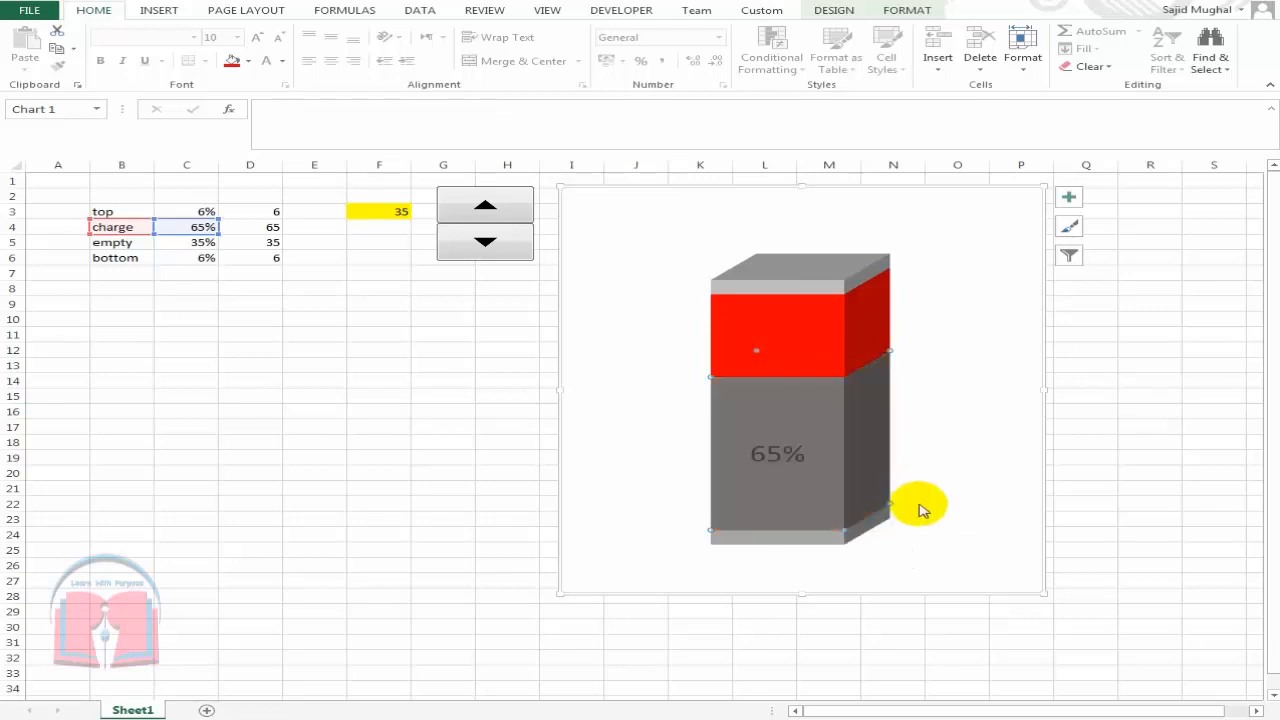
{"action": "left_click", "coordinate": [883, 542]}
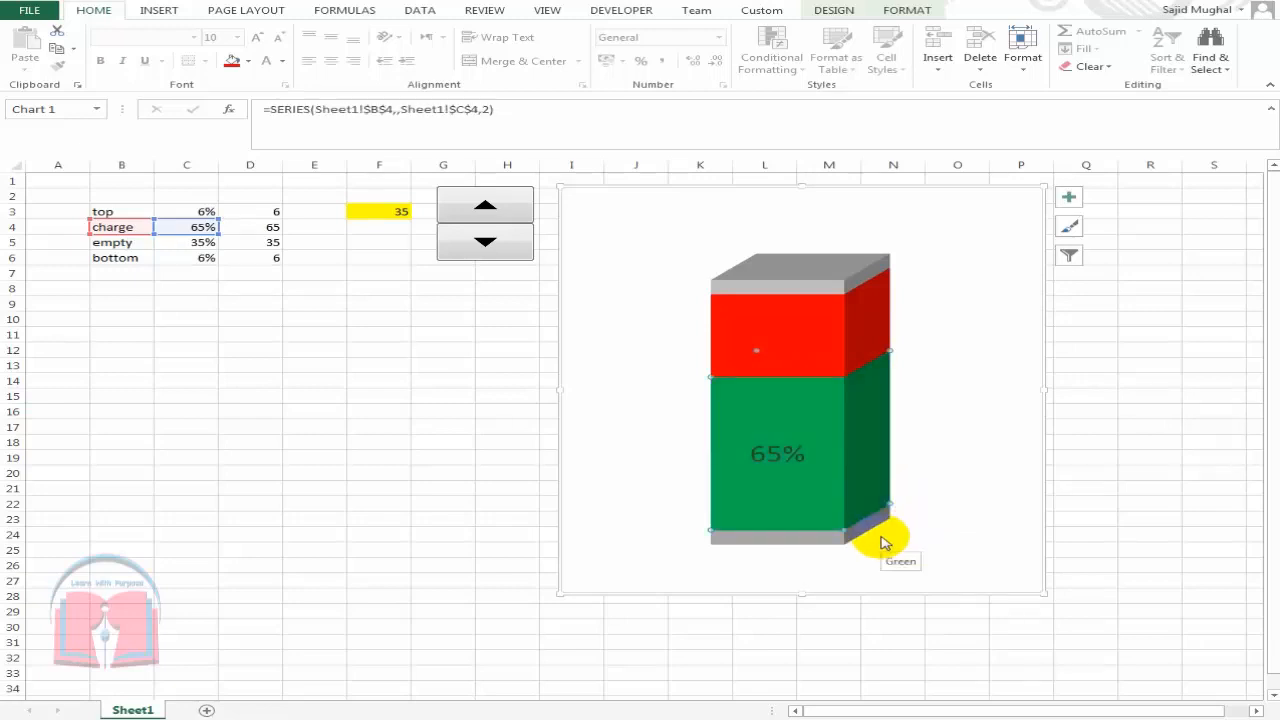
Change the column shape from Box to Cylinder in the empty series' formatting options
{"action": "left_click", "coordinate": [770, 416]}
{"action": "right_click", "coordinate": [790, 335]}
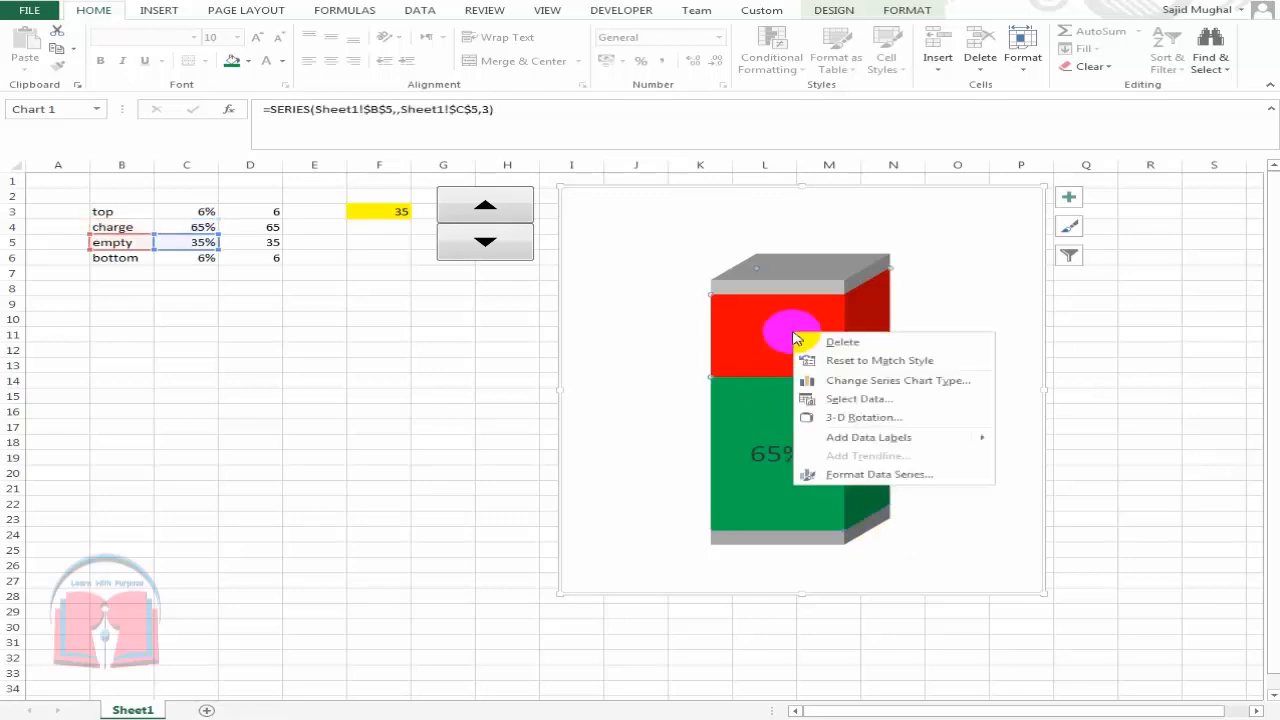
{"action": "left_click", "coordinate": [889, 480]}
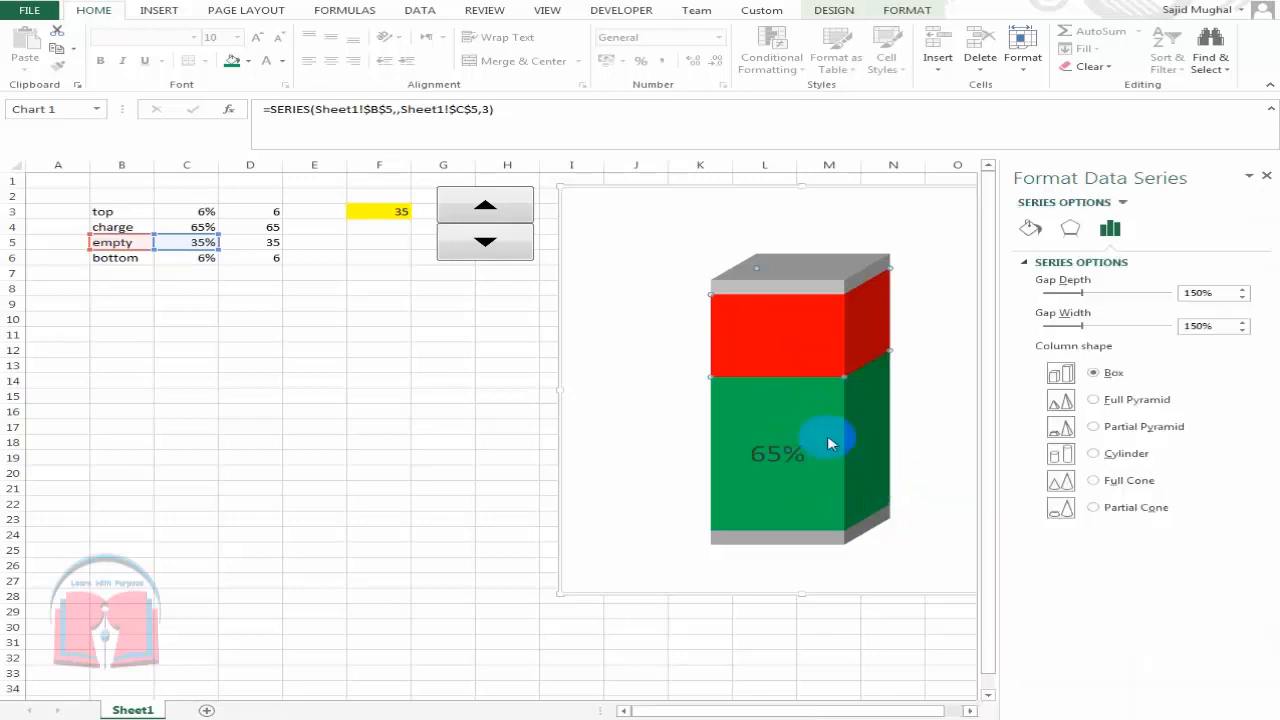
{"action": "left_click", "coordinate": [1095, 454]}
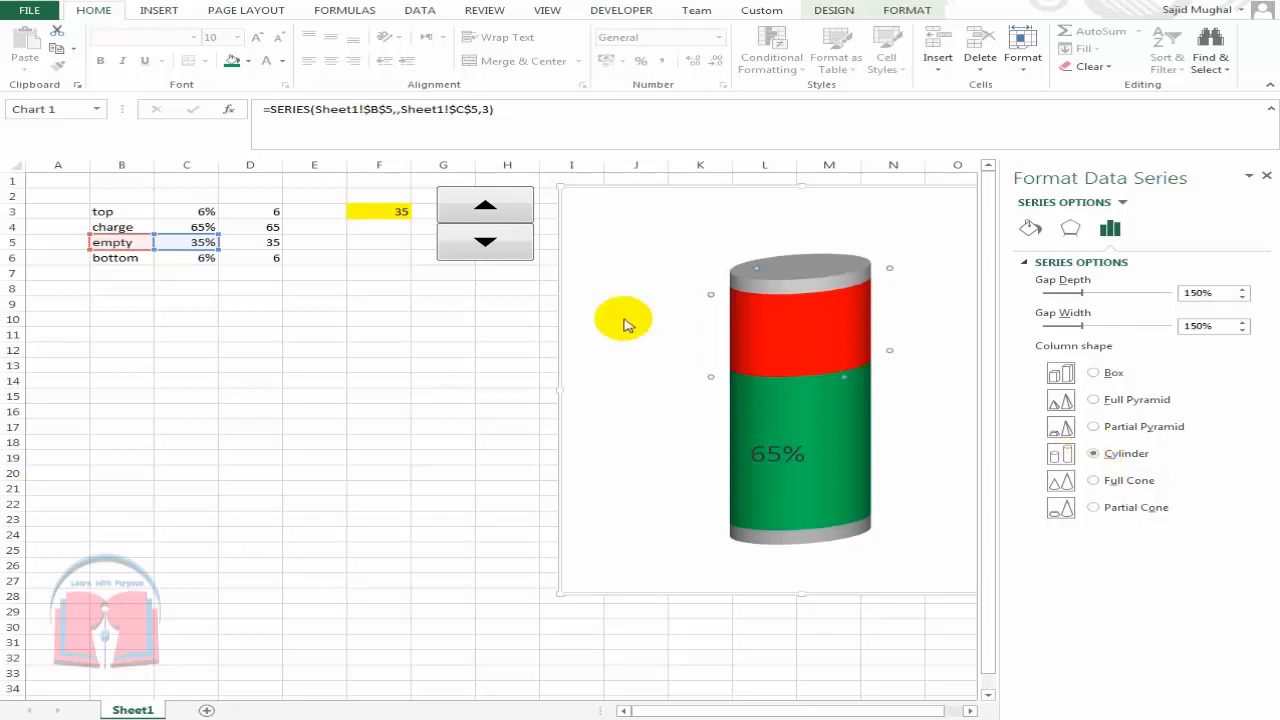
Set the gap depth of the empty segment's data point to 349%
{"action": "right_click", "coordinate": [822, 333]}
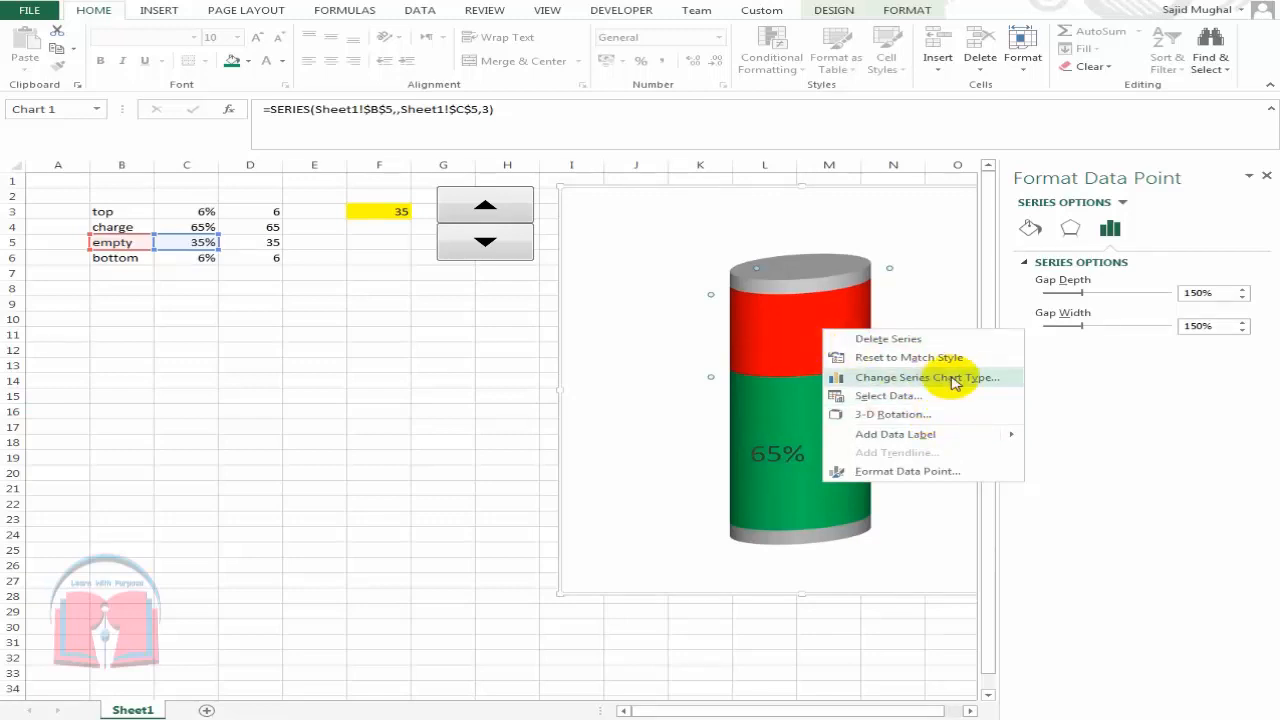
{"action": "left_click", "coordinate": [935, 473]}
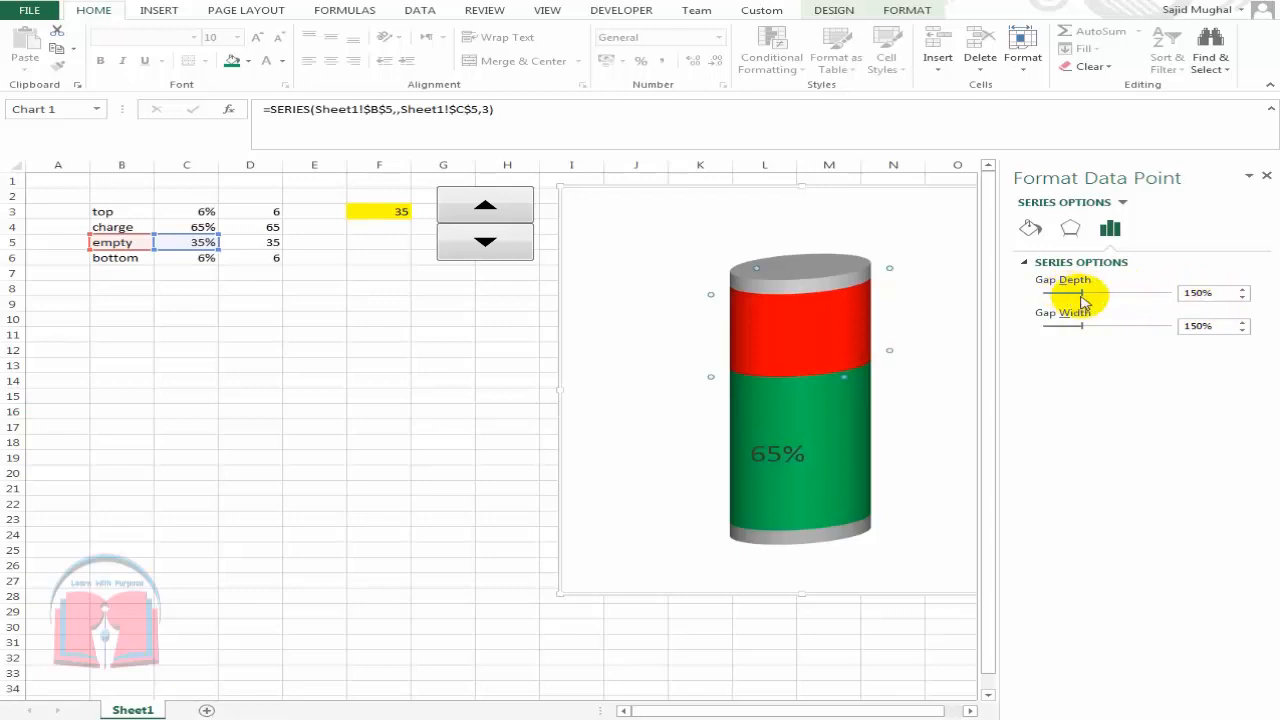
{"action": "left_click_drag", "start_coordinate": [1070, 293], "coordinate": [1132, 292]}
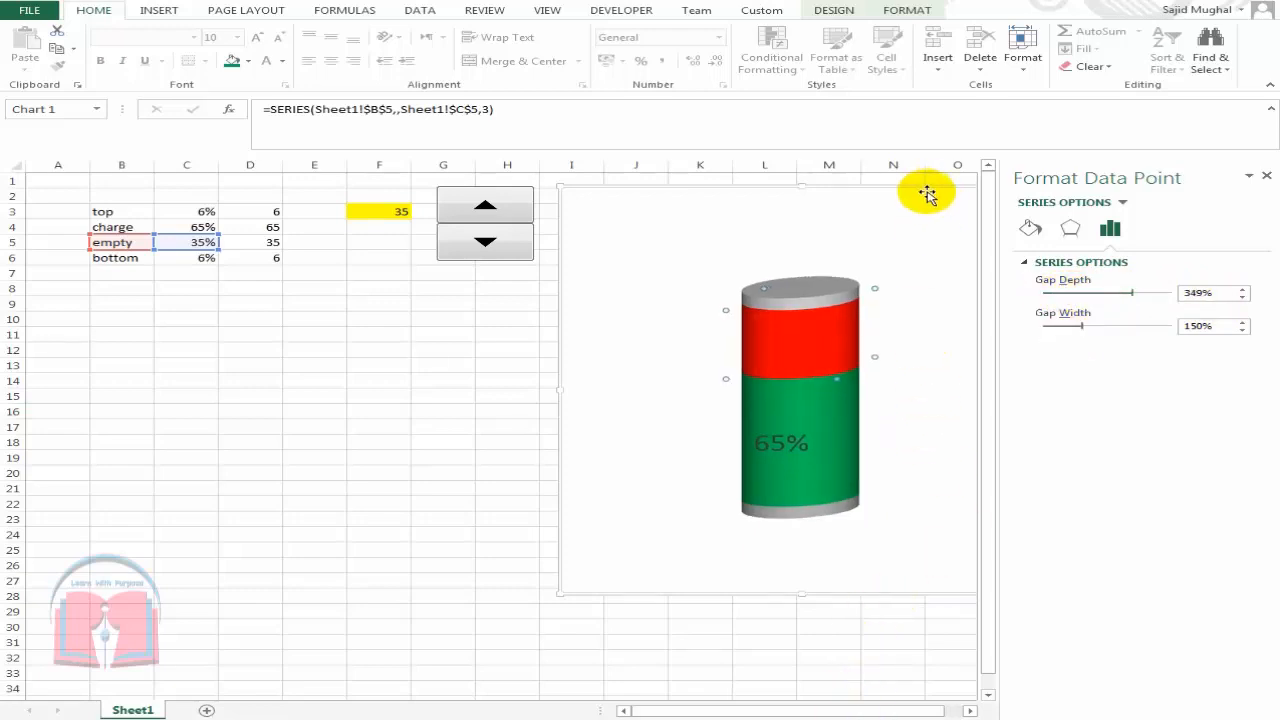
Move the plot area holding the battery cylinder slightly down and to the left within the chart
{"action": "left_click_drag", "start_coordinate": [801, 264], "coordinate": [786, 270]}
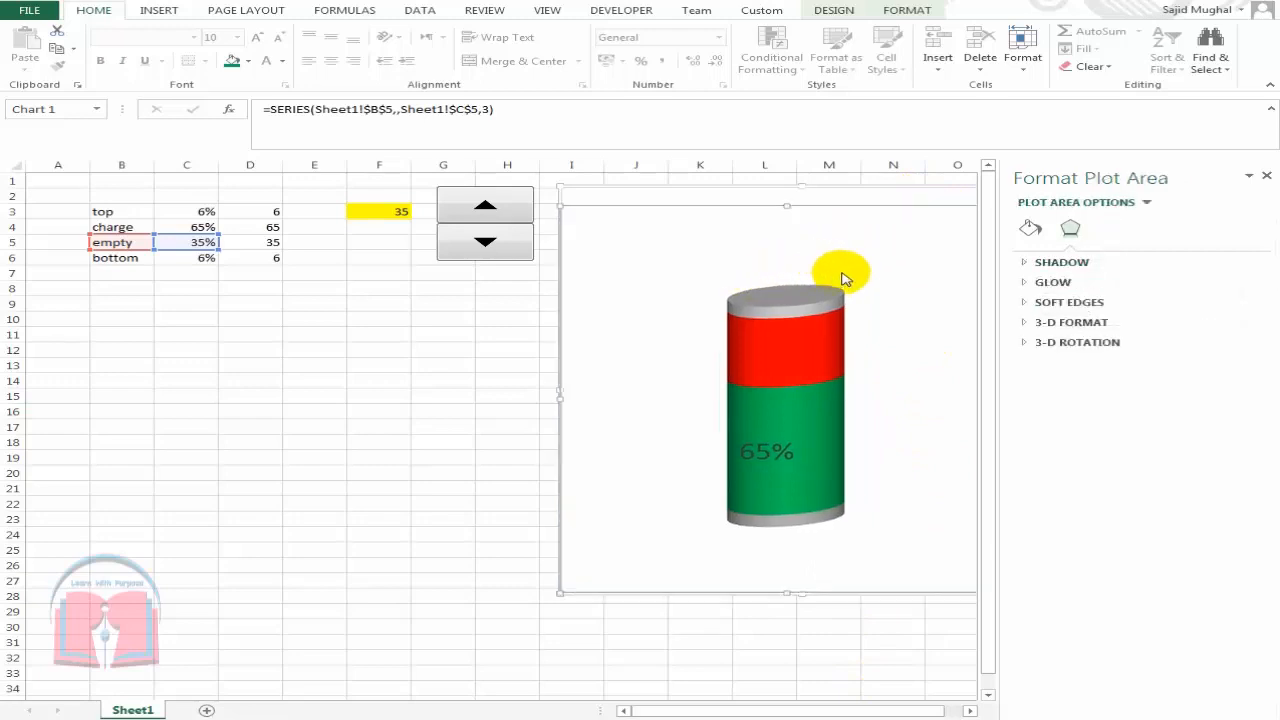
{"action": "left_click", "coordinate": [880, 320]}
{"action": "left_click", "coordinate": [823, 357]}
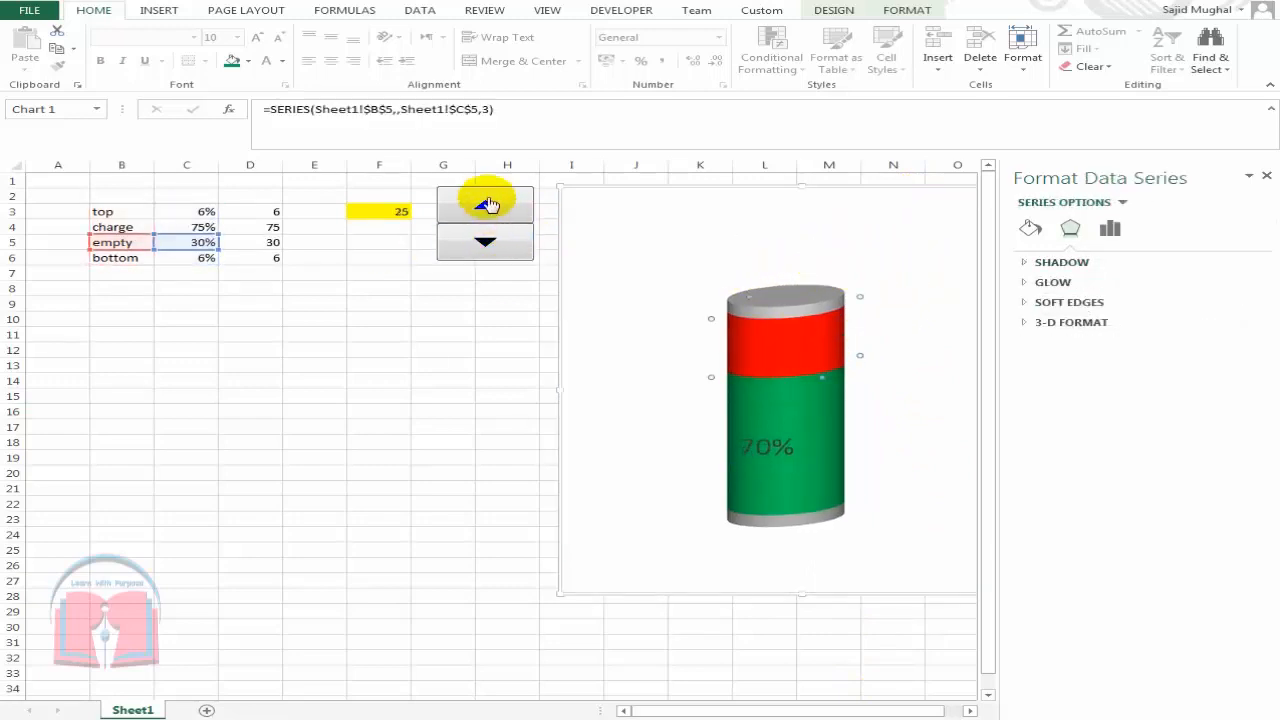
Reposition the percentage data label so it sits centered across the green charge segment
{"action": "left_click", "coordinate": [764, 452]}
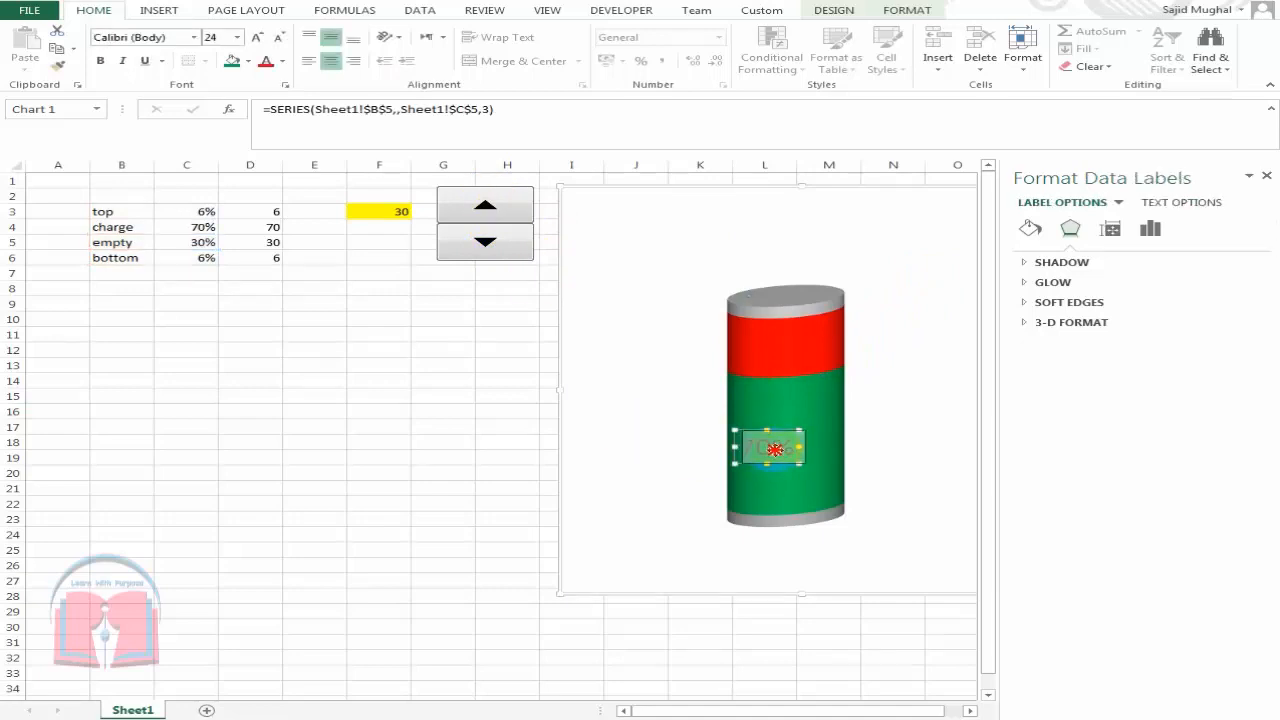
{"action": "left_click_drag", "start_coordinate": [784, 447], "coordinate": [784, 446]}
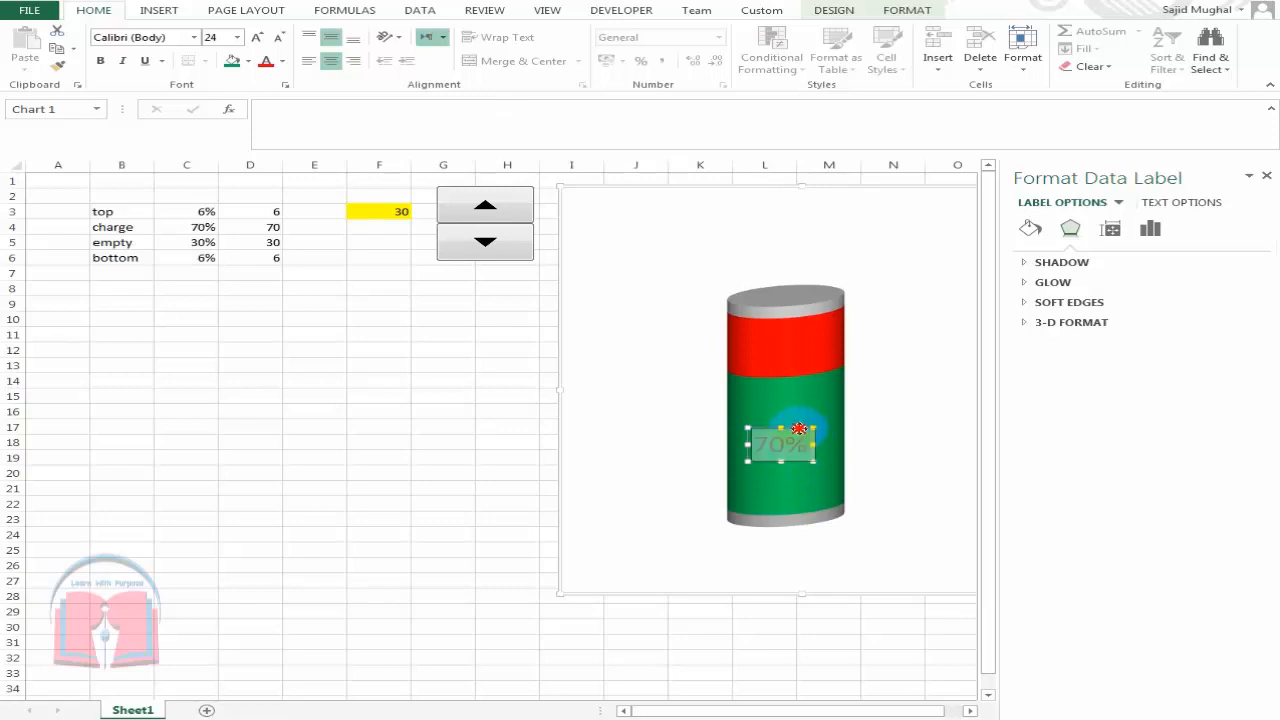
{"action": "left_click", "coordinate": [610, 436]}
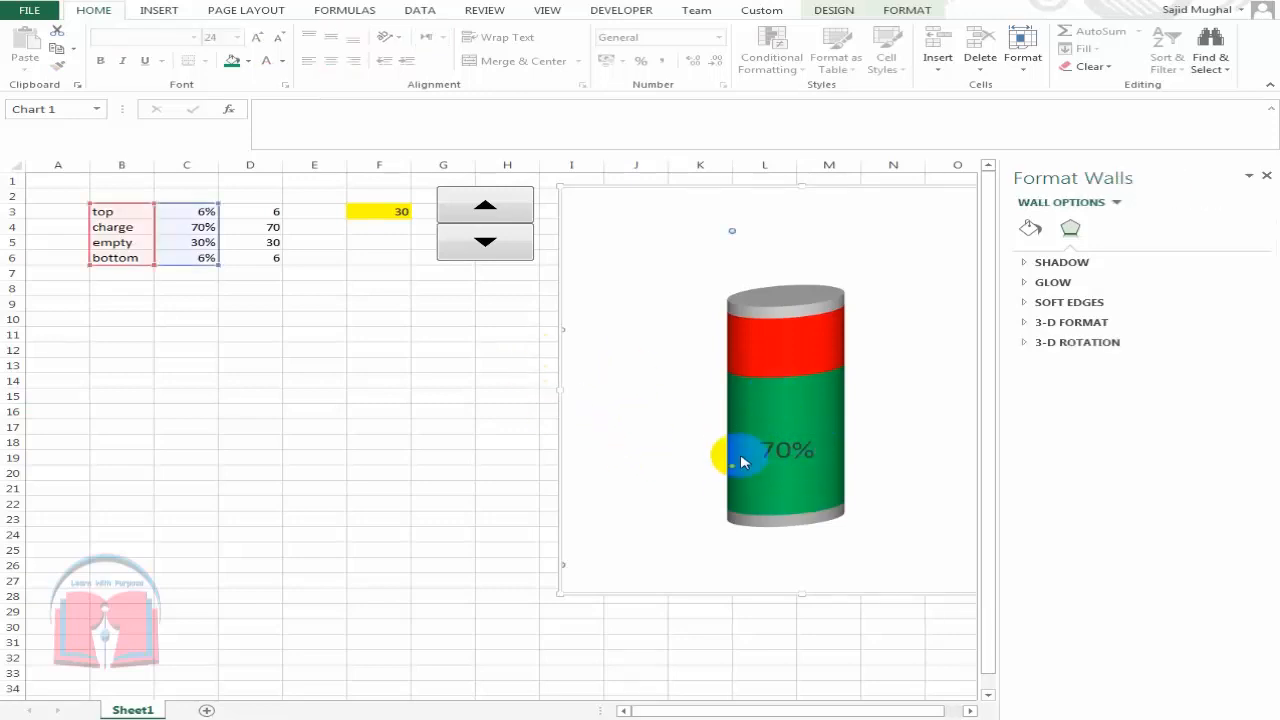
Change the font color of the charge segment's percentage label to white
{"action": "left_click", "coordinate": [789, 450]}
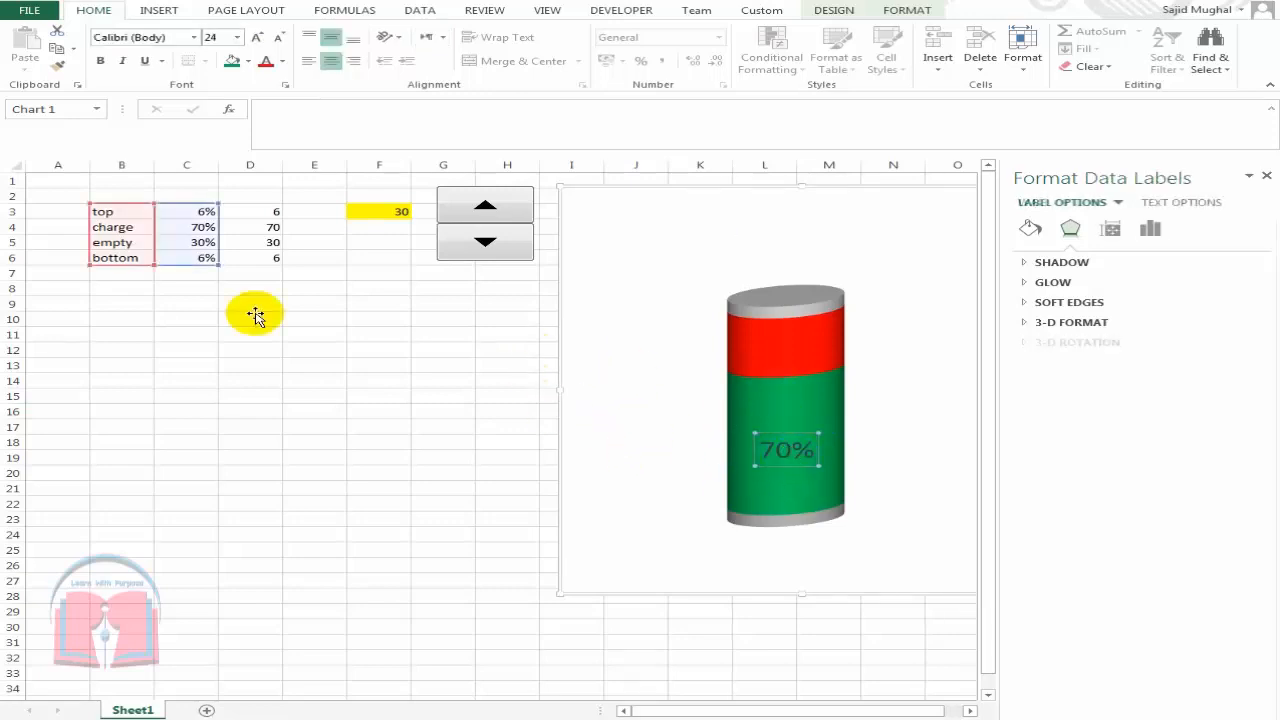
{"action": "left_click", "coordinate": [281, 66]}
{"action": "left_click", "coordinate": [271, 114]}
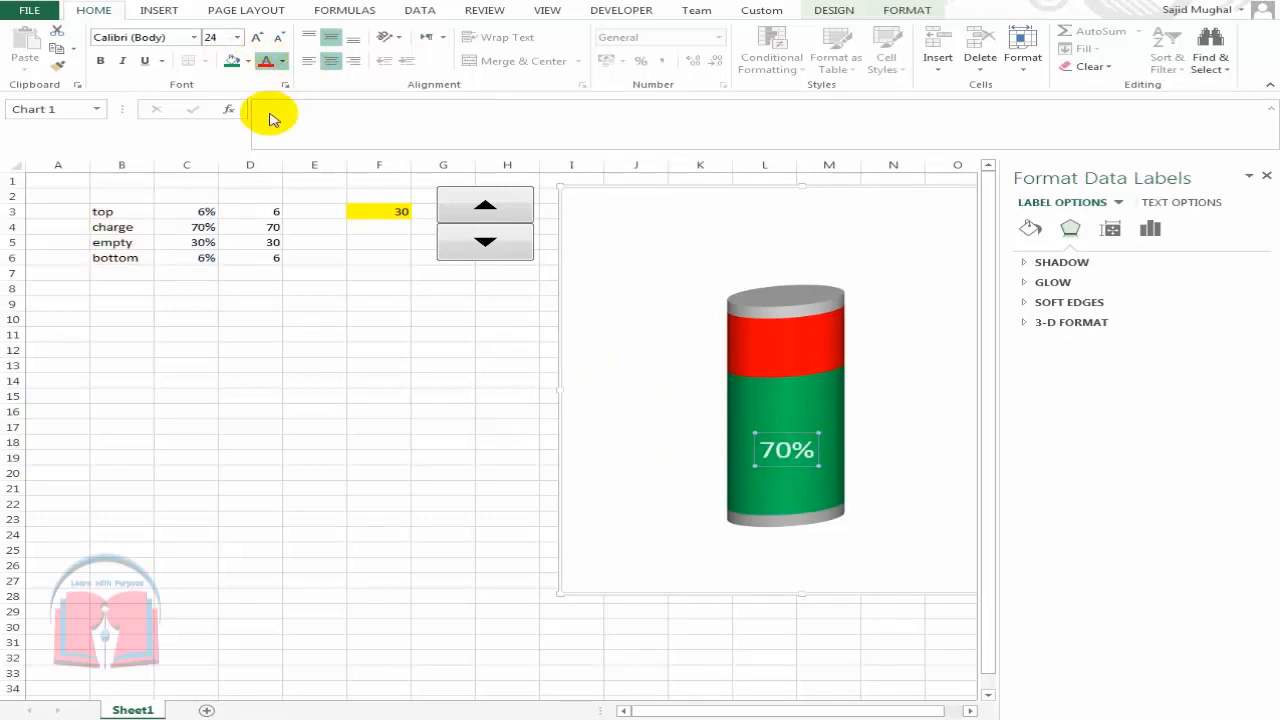
{"action": "left_click", "coordinate": [465, 408]}
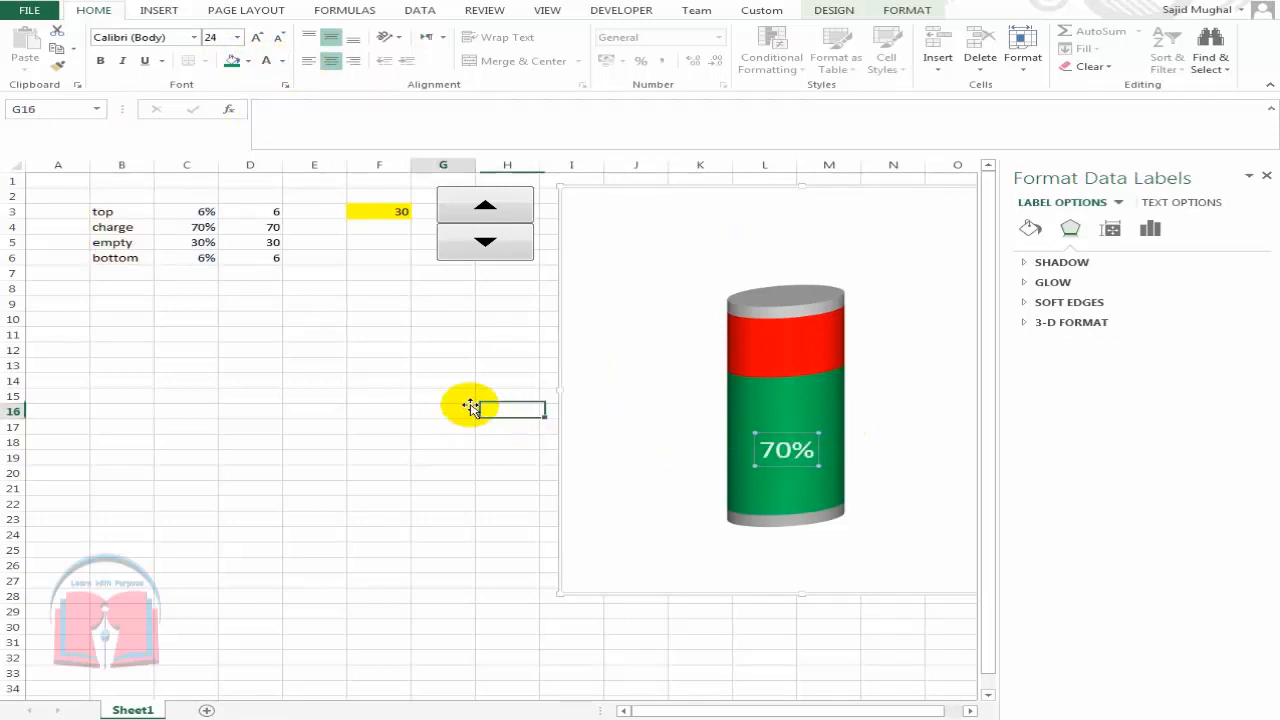
Set the fill transparency of the red empty segment to 63% and close its formatting options
{"action": "left_click", "coordinate": [788, 365]}
{"action": "right_click", "coordinate": [785, 358]}
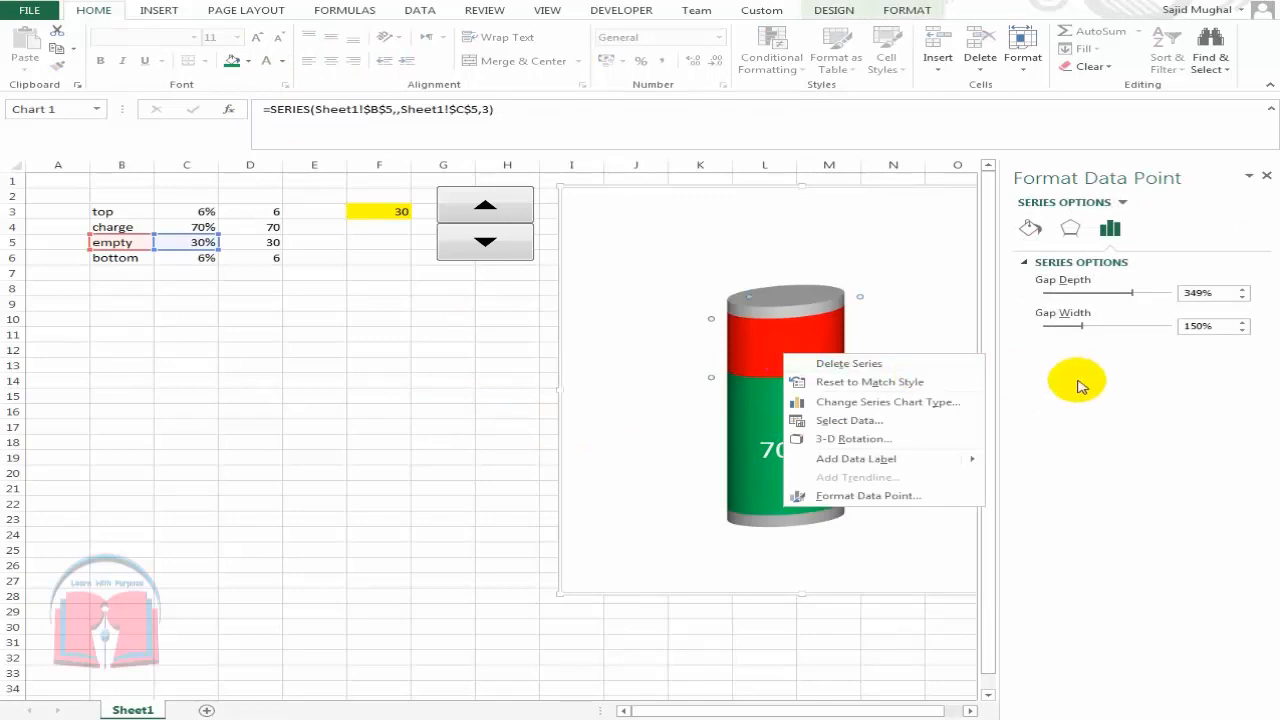
{"action": "left_click", "coordinate": [760, 343]}
{"action": "left_click", "coordinate": [830, 358]}
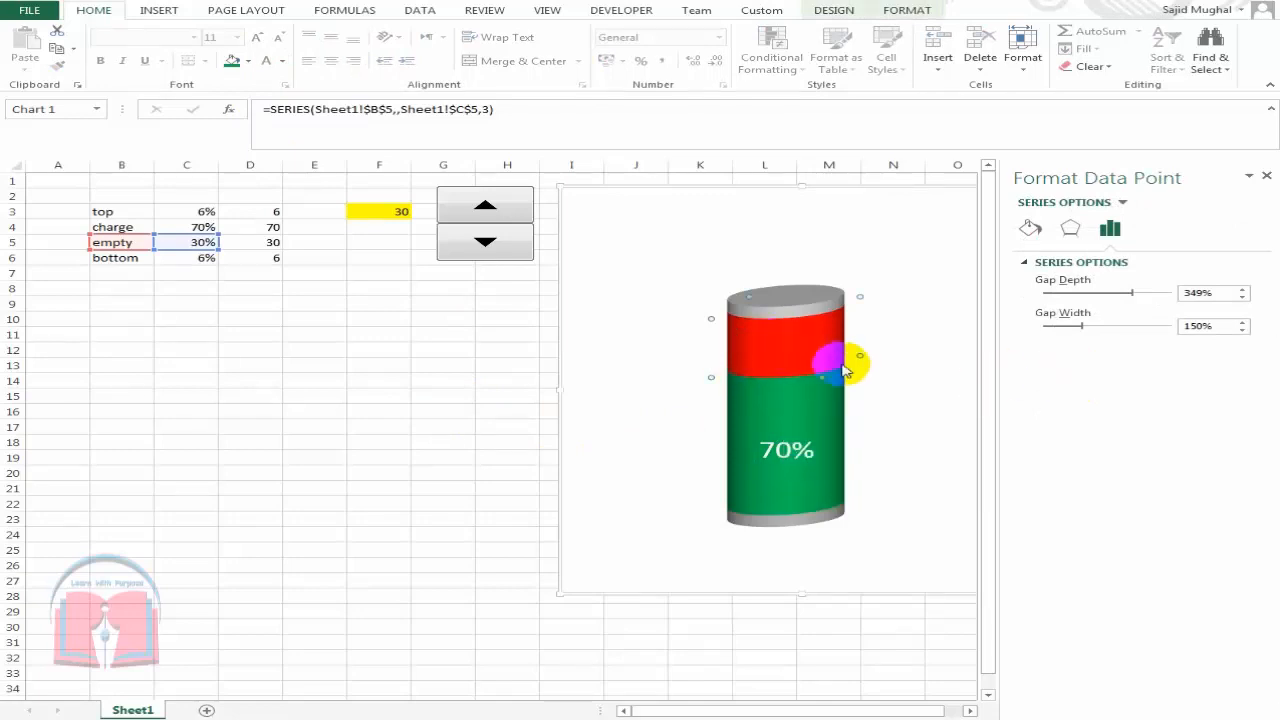
{"action": "left_click", "coordinate": [1072, 230]}
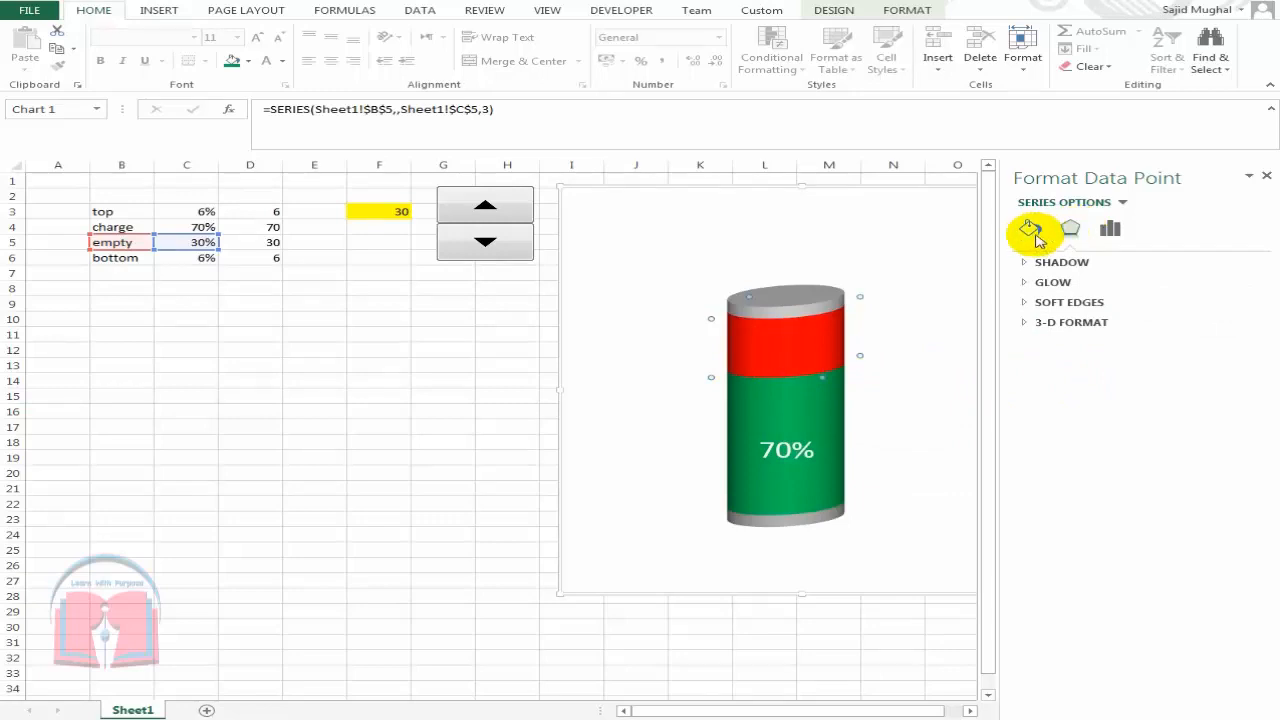
{"action": "left_click", "coordinate": [1032, 231]}
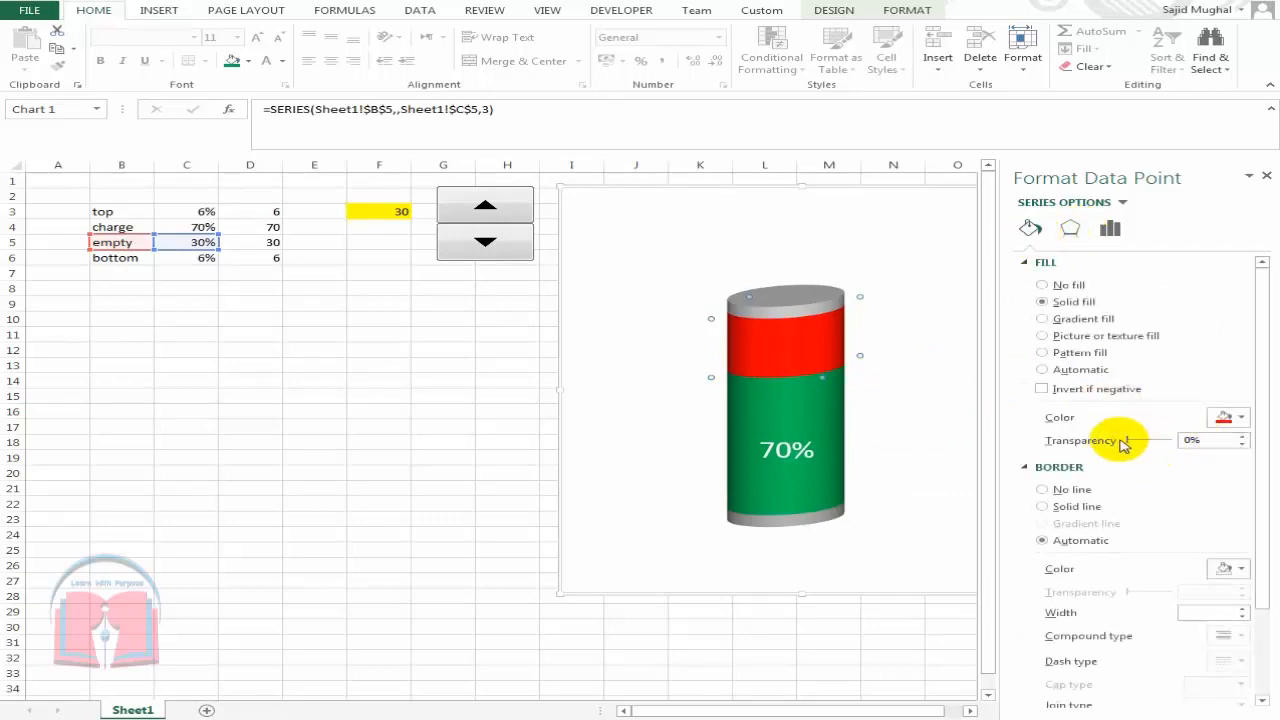
{"action": "left_click_drag", "start_coordinate": [1127, 440], "coordinate": [1151, 441]}
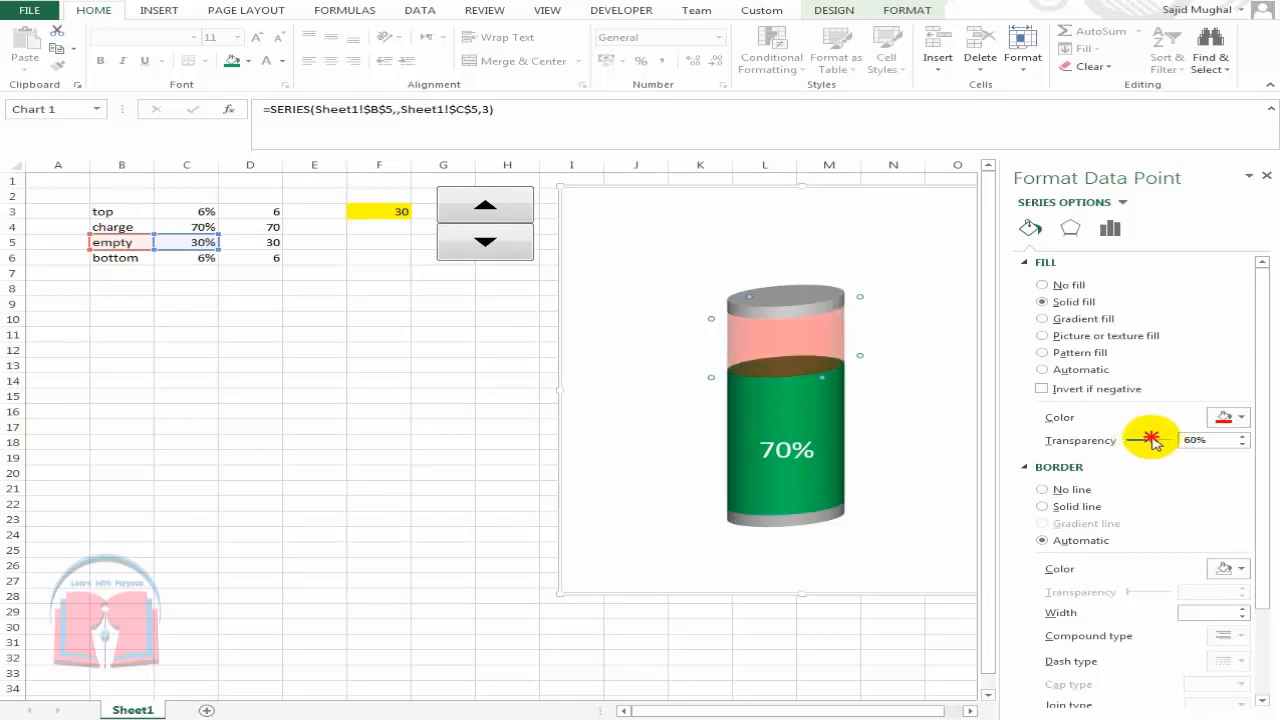
{"action": "left_click", "coordinate": [380, 458]}
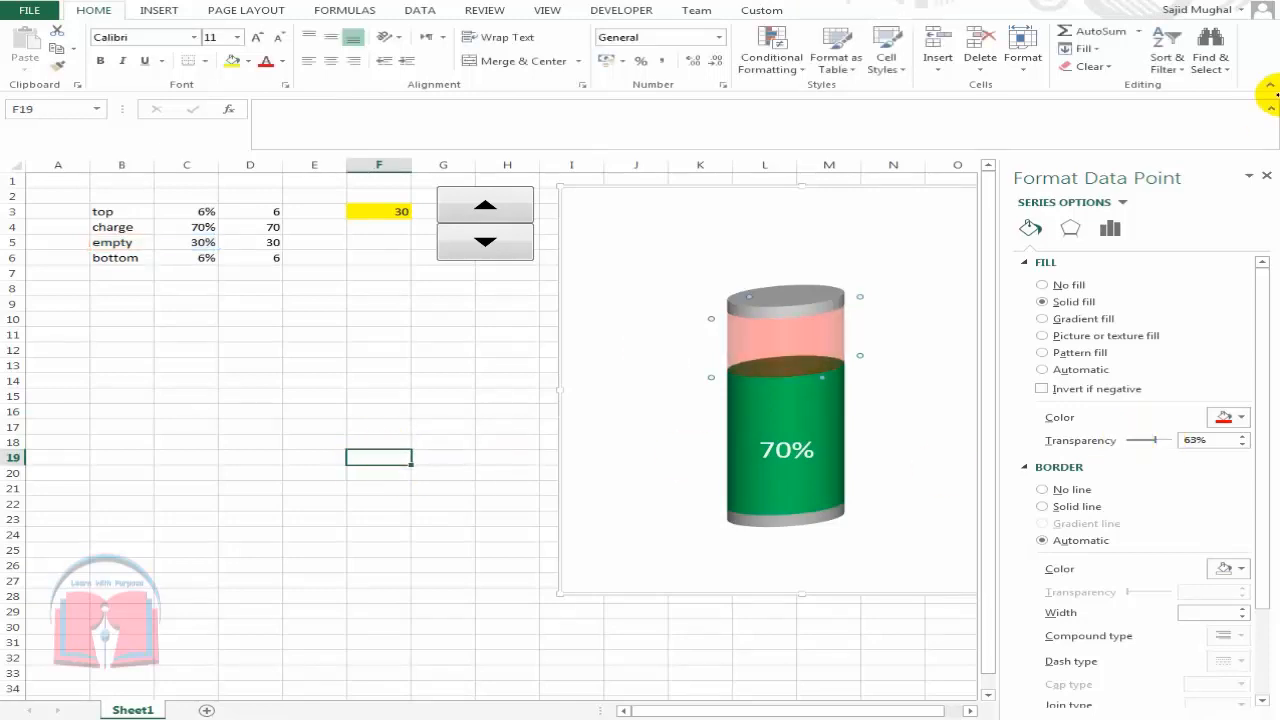
{"action": "left_click", "coordinate": [1266, 175]}
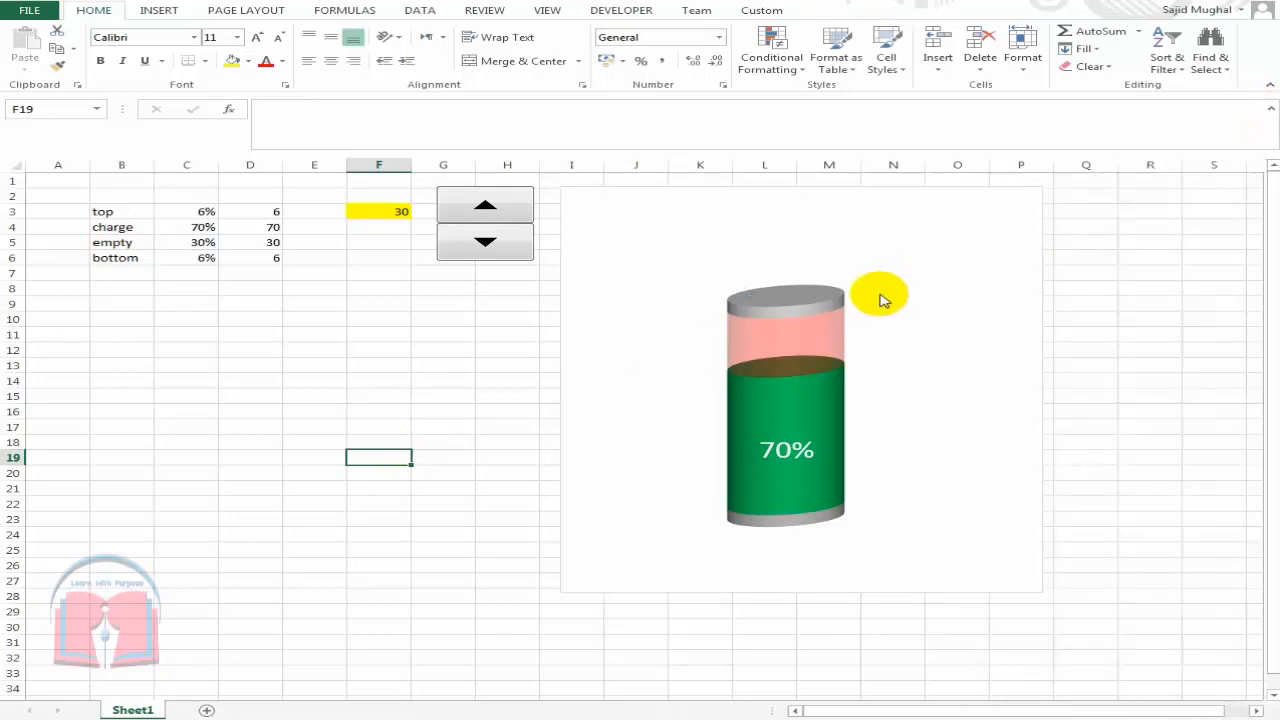
Enlarge the chart from its lower-right corner so it extends to about column R, row 34
{"action": "left_click", "coordinate": [1143, 337]}
{"action": "left_click", "coordinate": [866, 240]}
{"action": "left_click", "coordinate": [371, 286]}
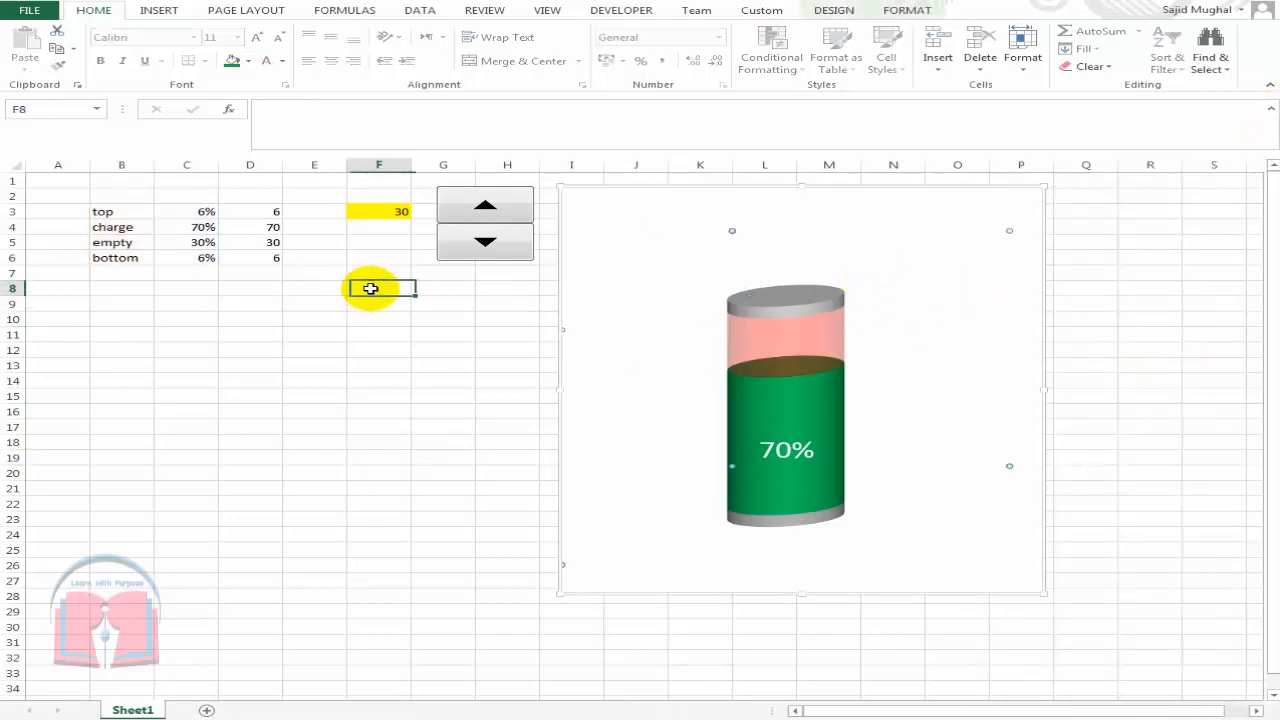
{"action": "left_click", "coordinate": [648, 280]}
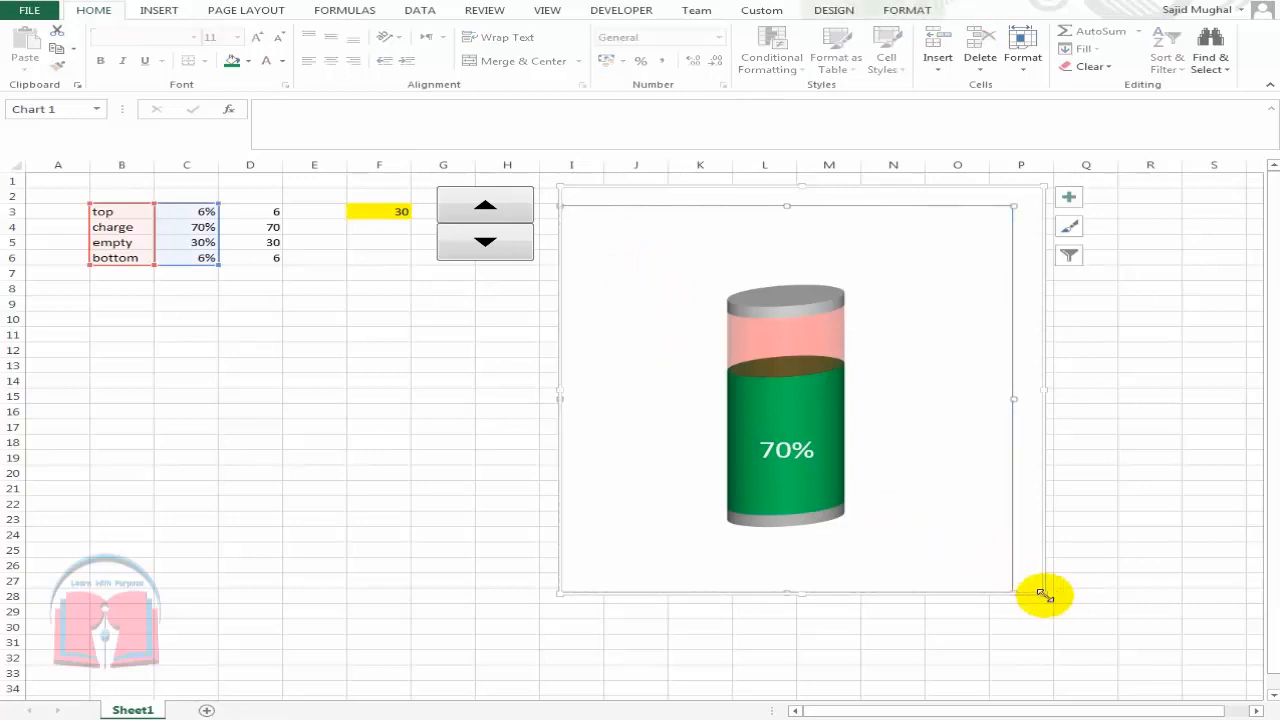
{"action": "left_click_drag", "start_coordinate": [1045, 596], "coordinate": [1131, 689]}
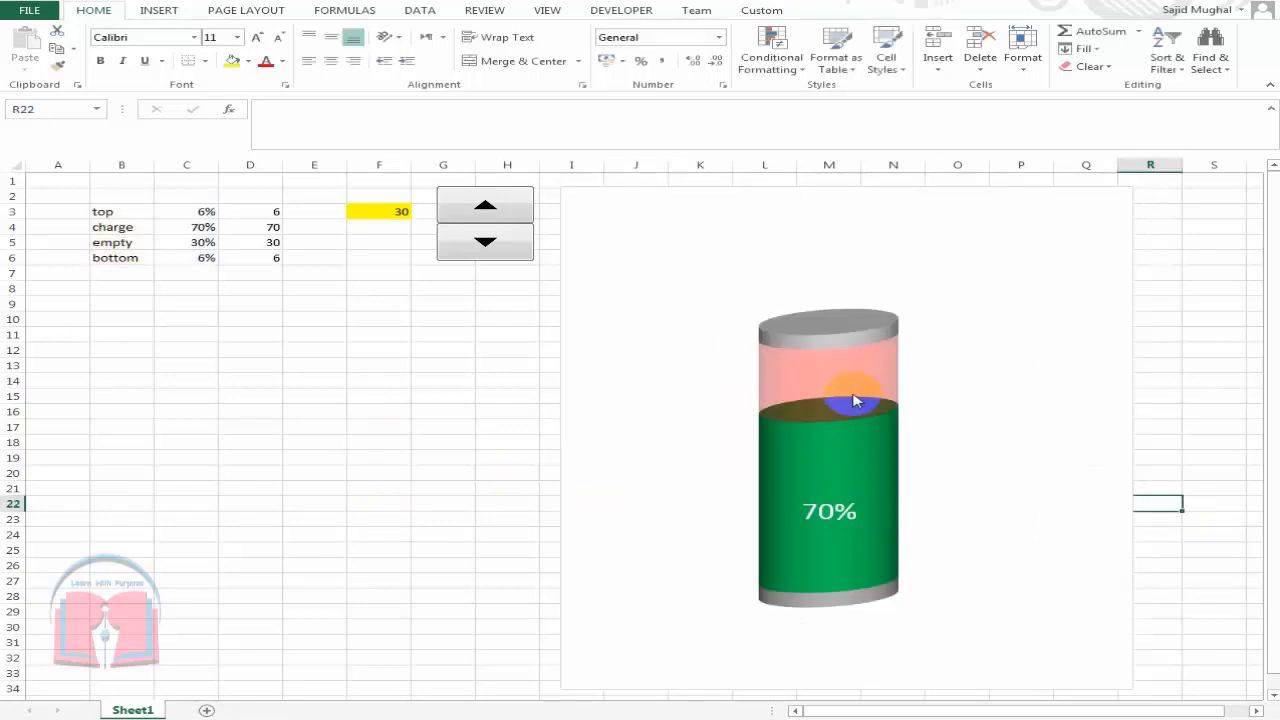
{"action": "left_click", "coordinate": [363, 378]}
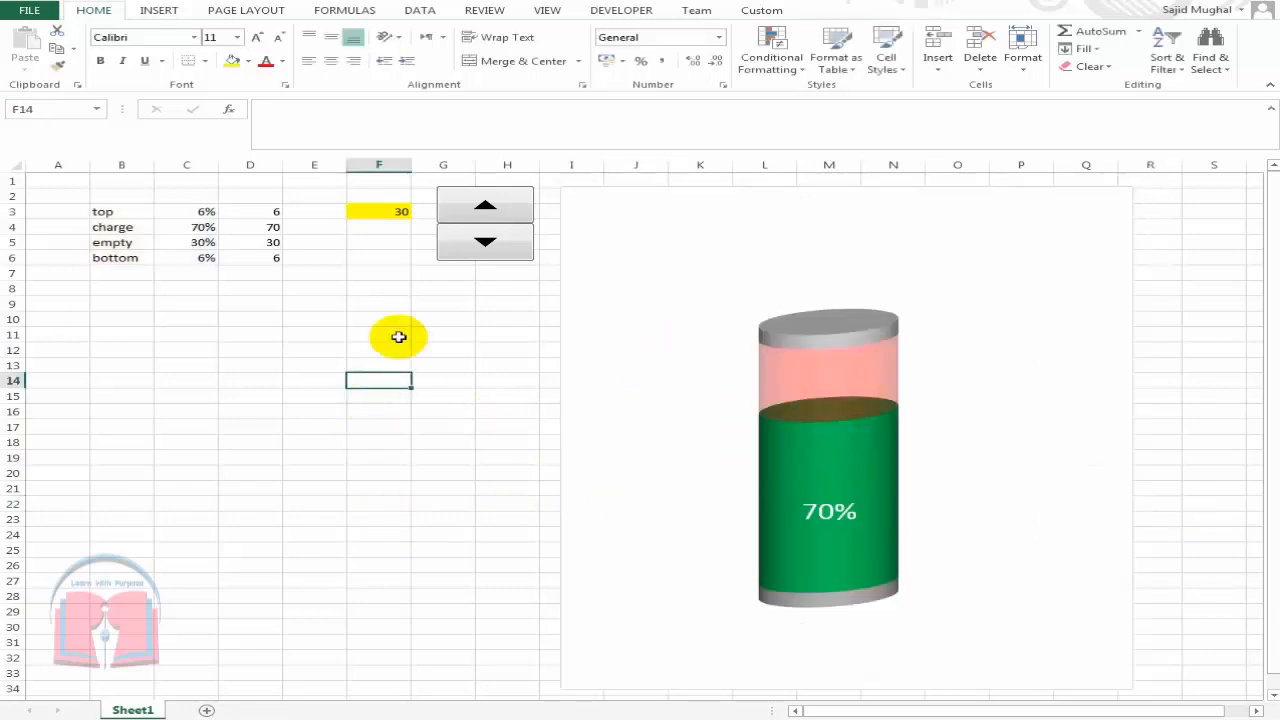
Test the battery fill with the spin button, lowering F3 once and raising it to 55
{"action": "left_click", "coordinate": [482, 242]}
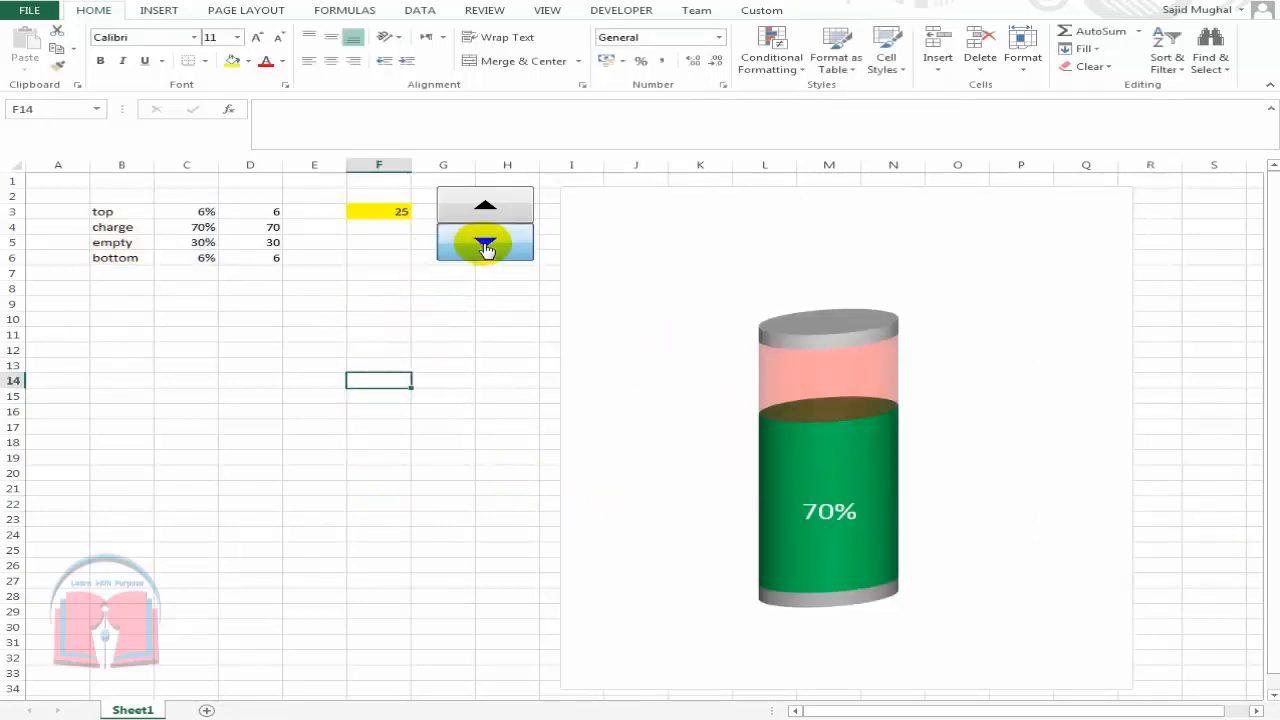
{"action": "left_click", "coordinate": [484, 206]}
{"action": "left_click", "coordinate": [484, 206]}
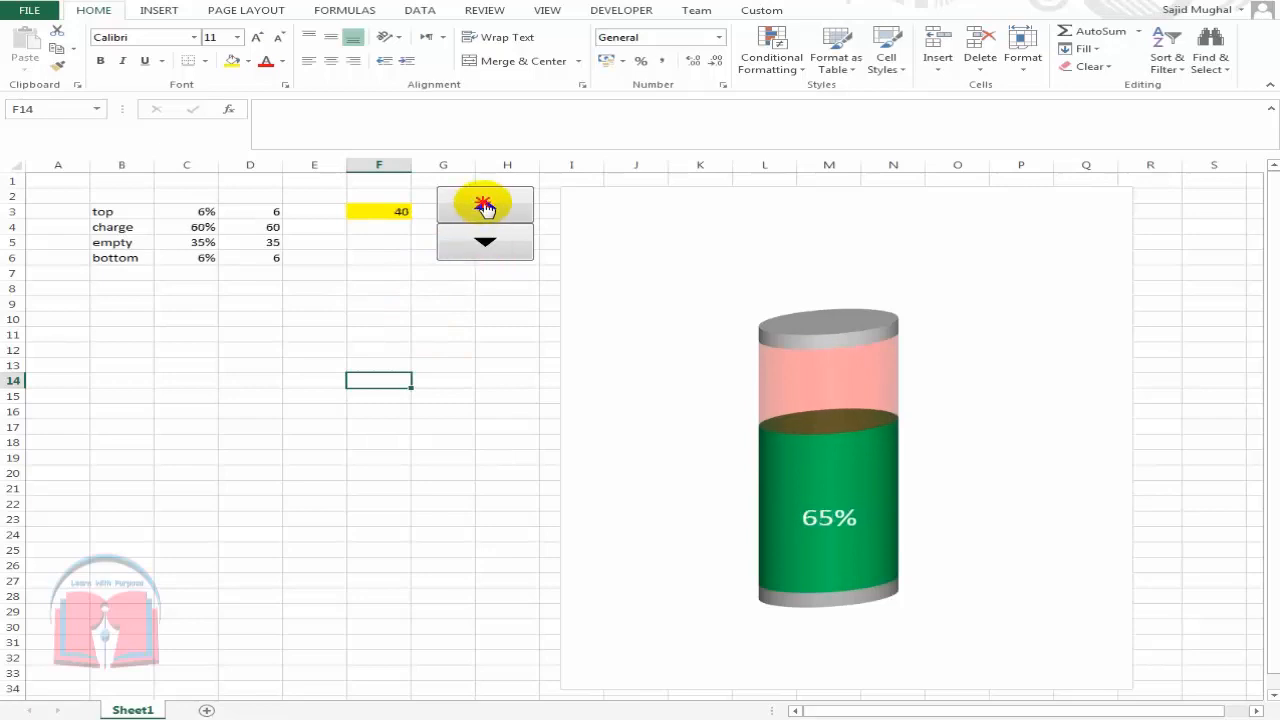
{"action": "left_click", "coordinate": [484, 206]}
{"action": "left_click", "coordinate": [484, 206]}
{"action": "left_click", "coordinate": [484, 206]}
{"action": "left_click", "coordinate": [484, 206]}
{"action": "left_click", "coordinate": [428, 384]}
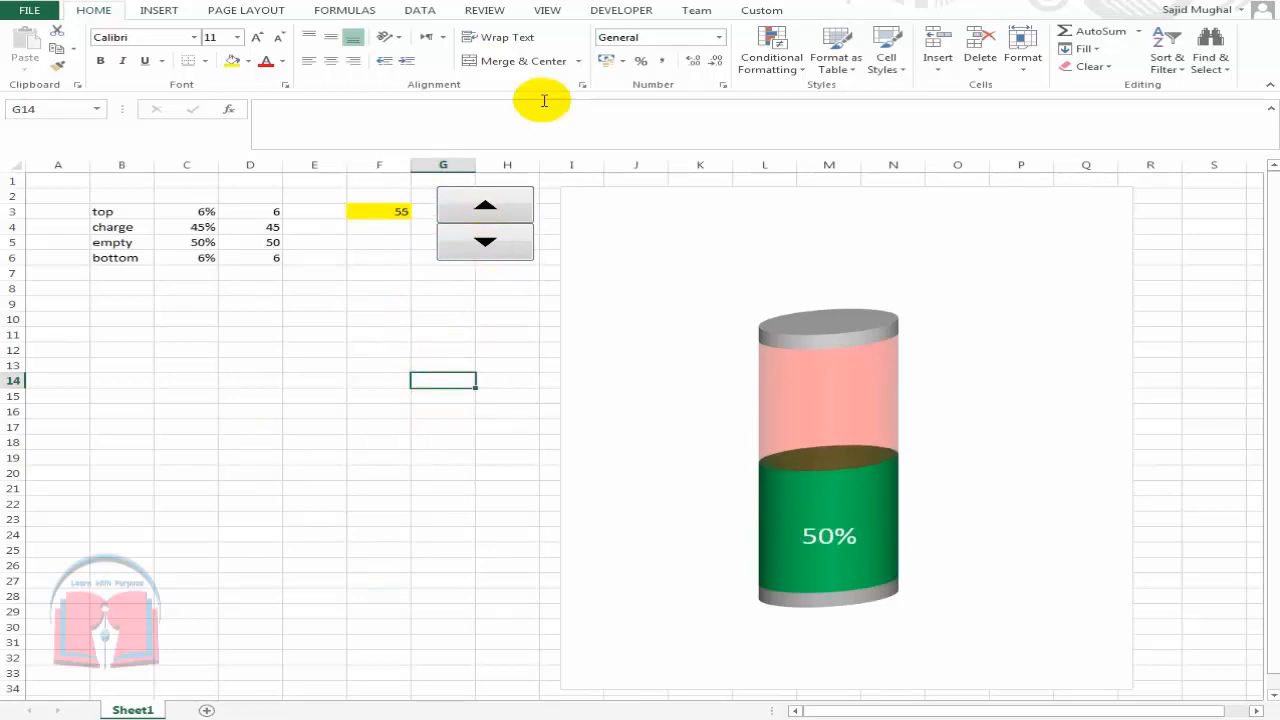
Hide the worksheet gridlines
{"action": "left_click", "coordinate": [556, 12]}
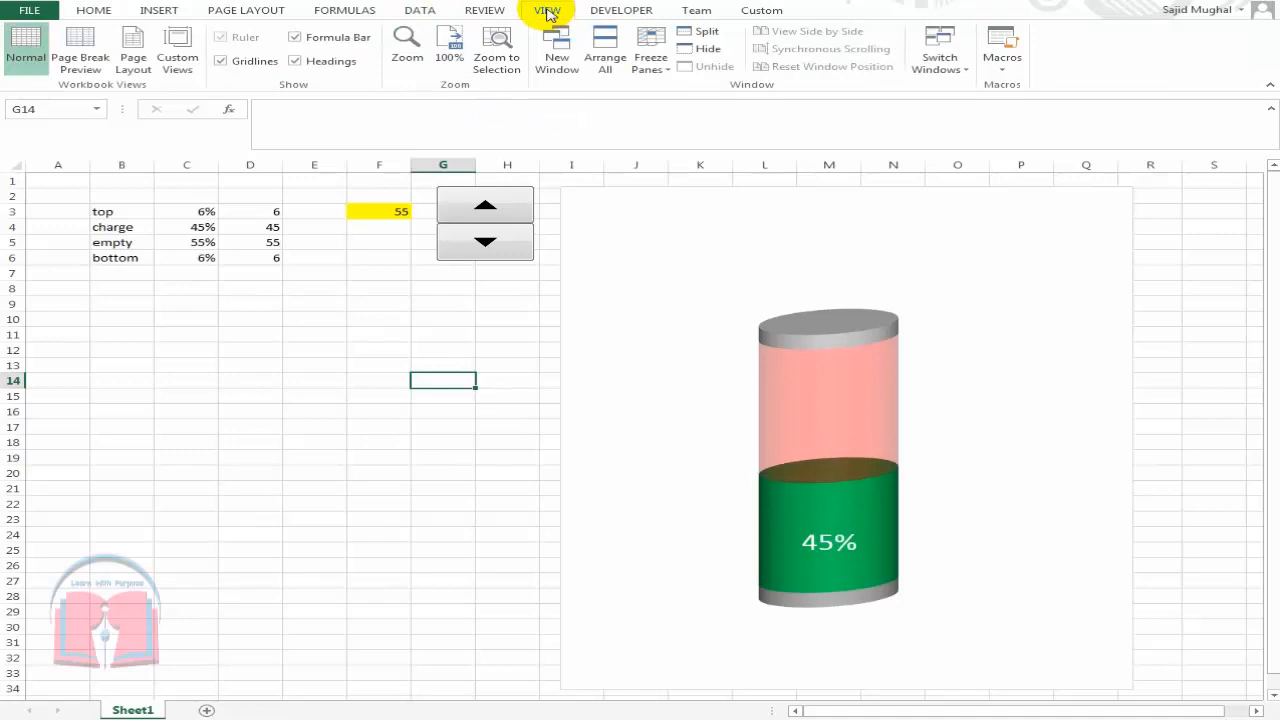
{"action": "left_click", "coordinate": [221, 61]}
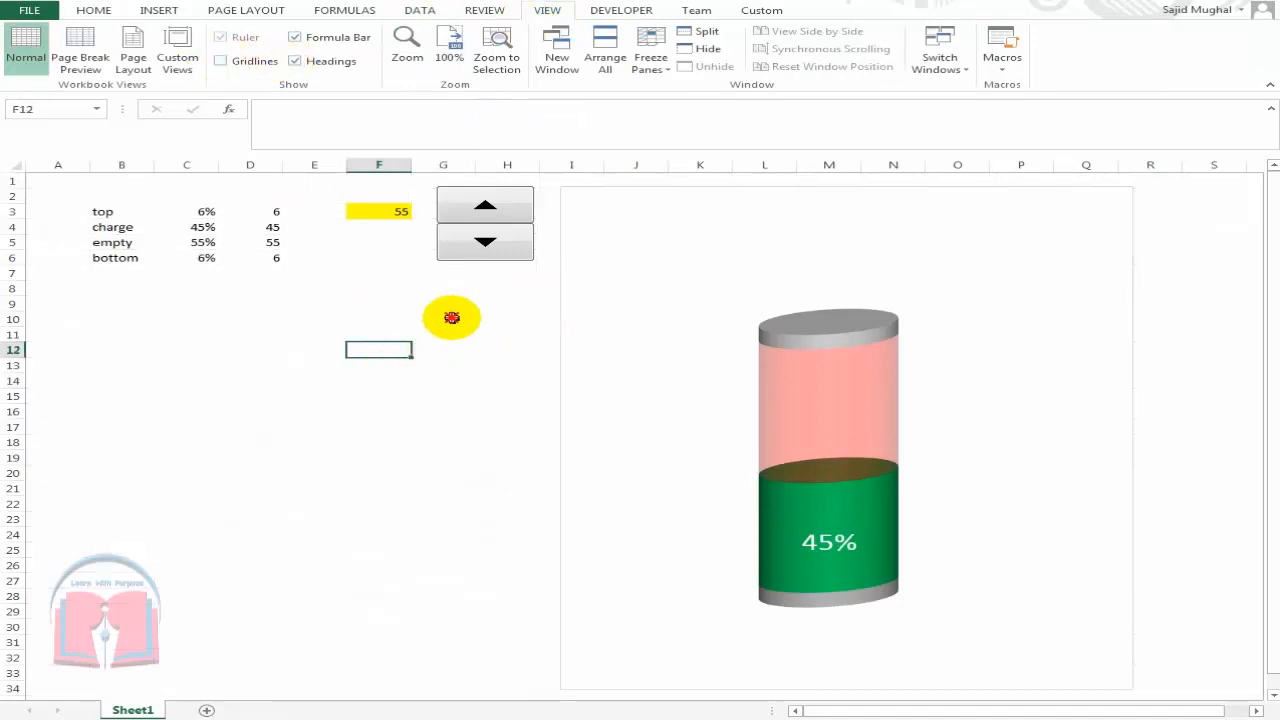
{"action": "left_click", "coordinate": [448, 318]}
Set the font color of the data range B3:F6 to white so the values blend into the sheet
{"action": "left_click", "coordinate": [272, 167]}
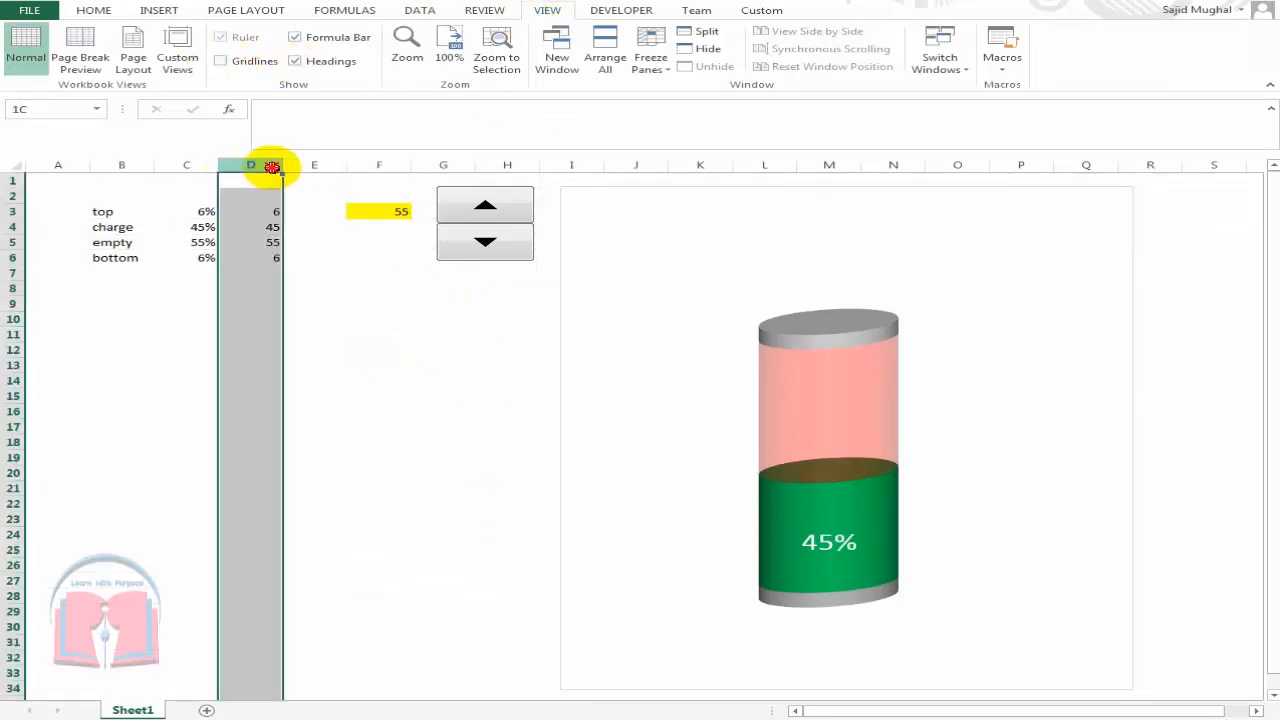
{"action": "left_click_drag", "start_coordinate": [95, 211], "coordinate": [363, 266]}
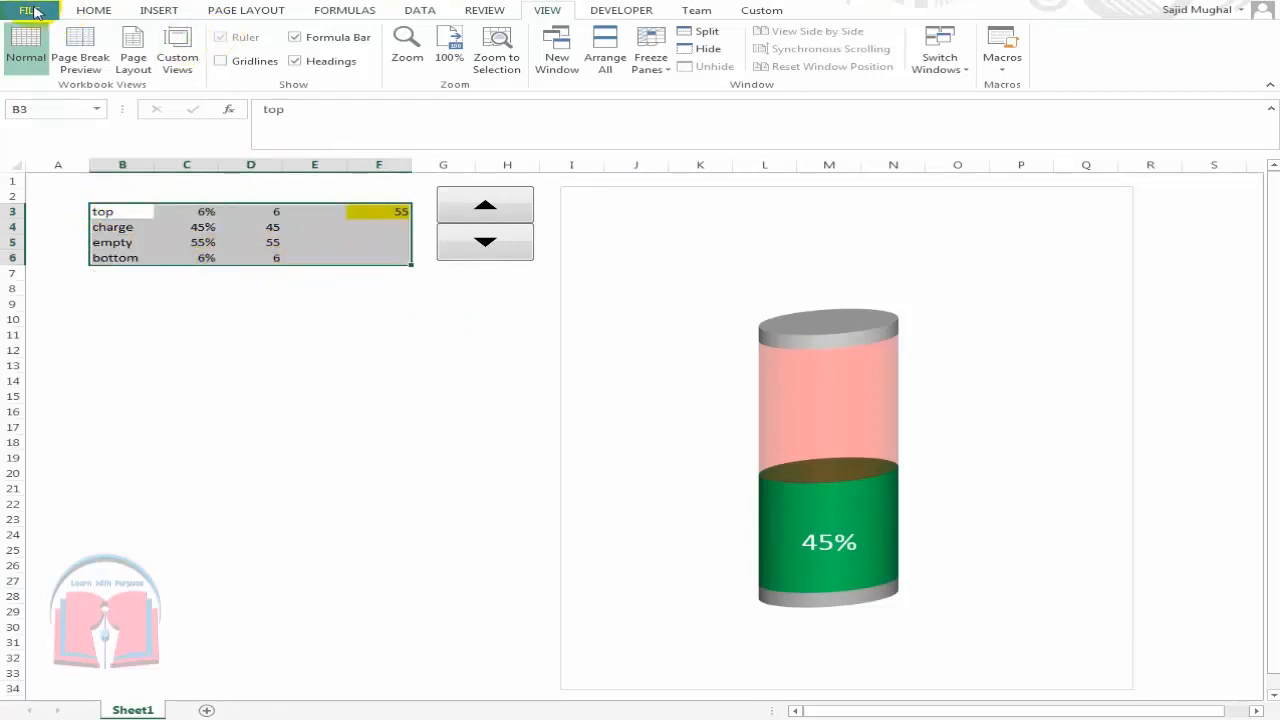
{"action": "left_click", "coordinate": [93, 10]}
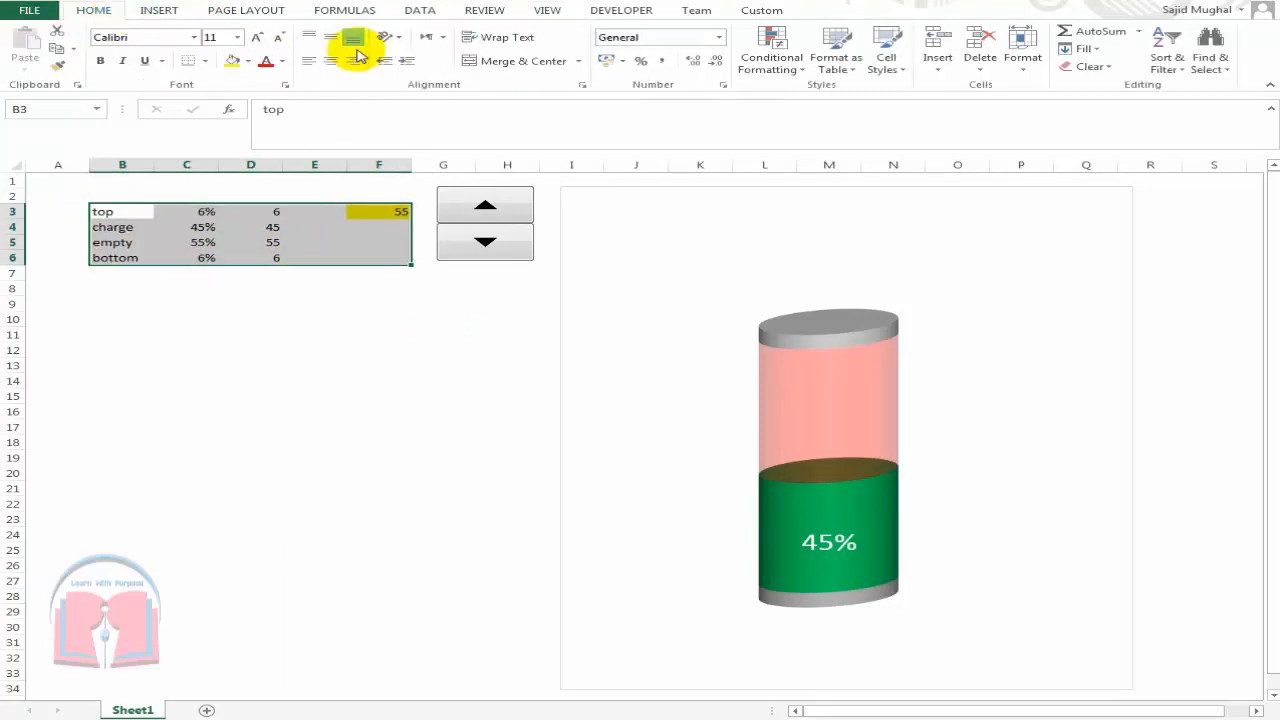
{"action": "left_click", "coordinate": [283, 65]}
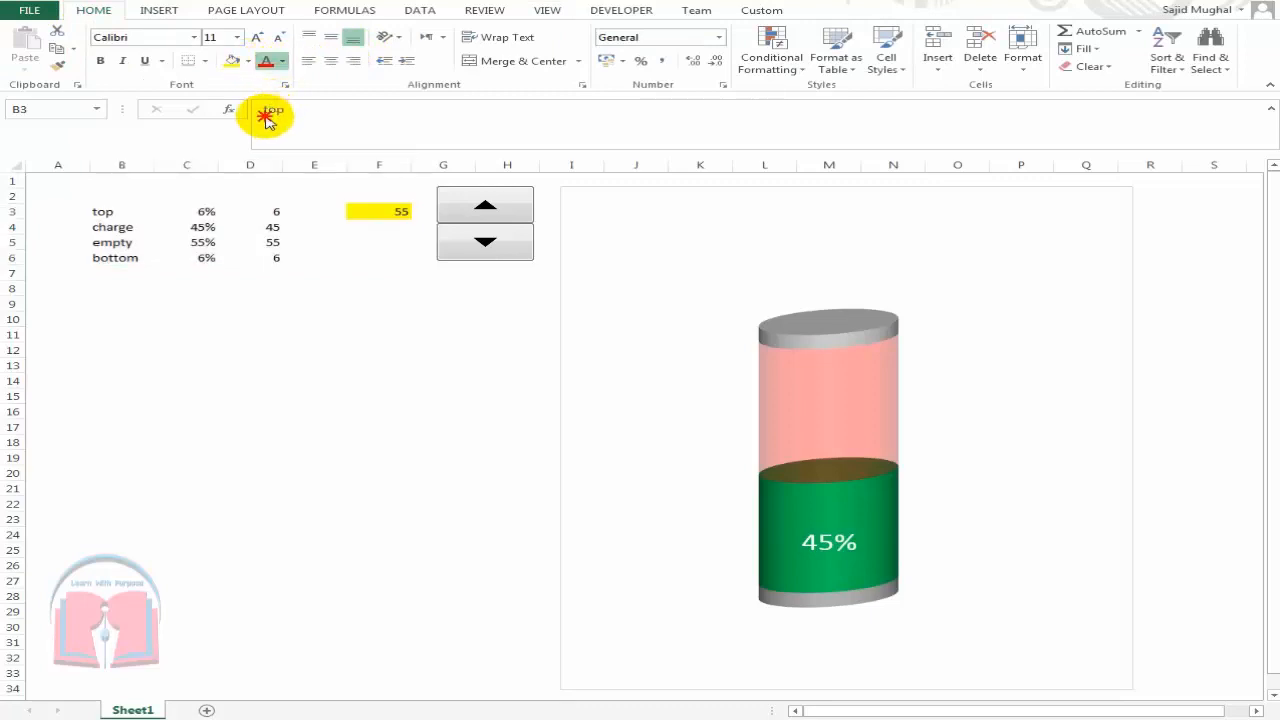
{"action": "left_click", "coordinate": [266, 118]}
{"action": "left_click", "coordinate": [262, 318]}
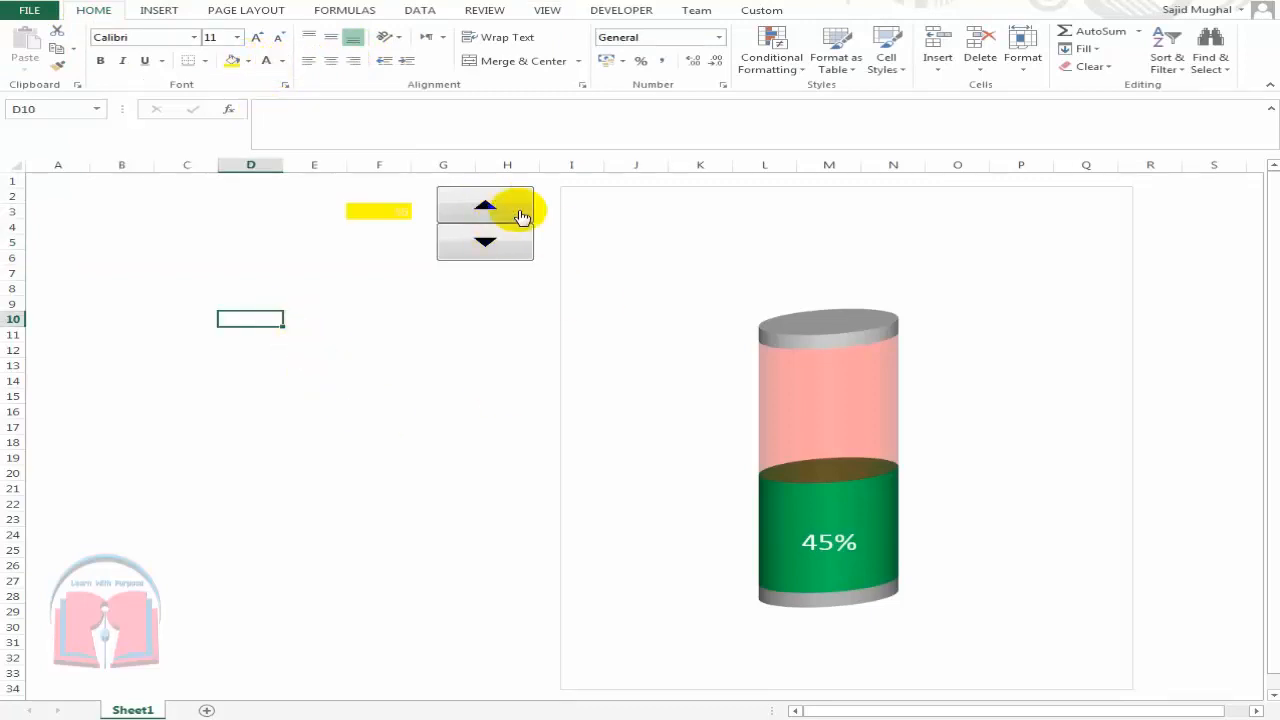
{"action": "right_click", "coordinate": [491, 235]}
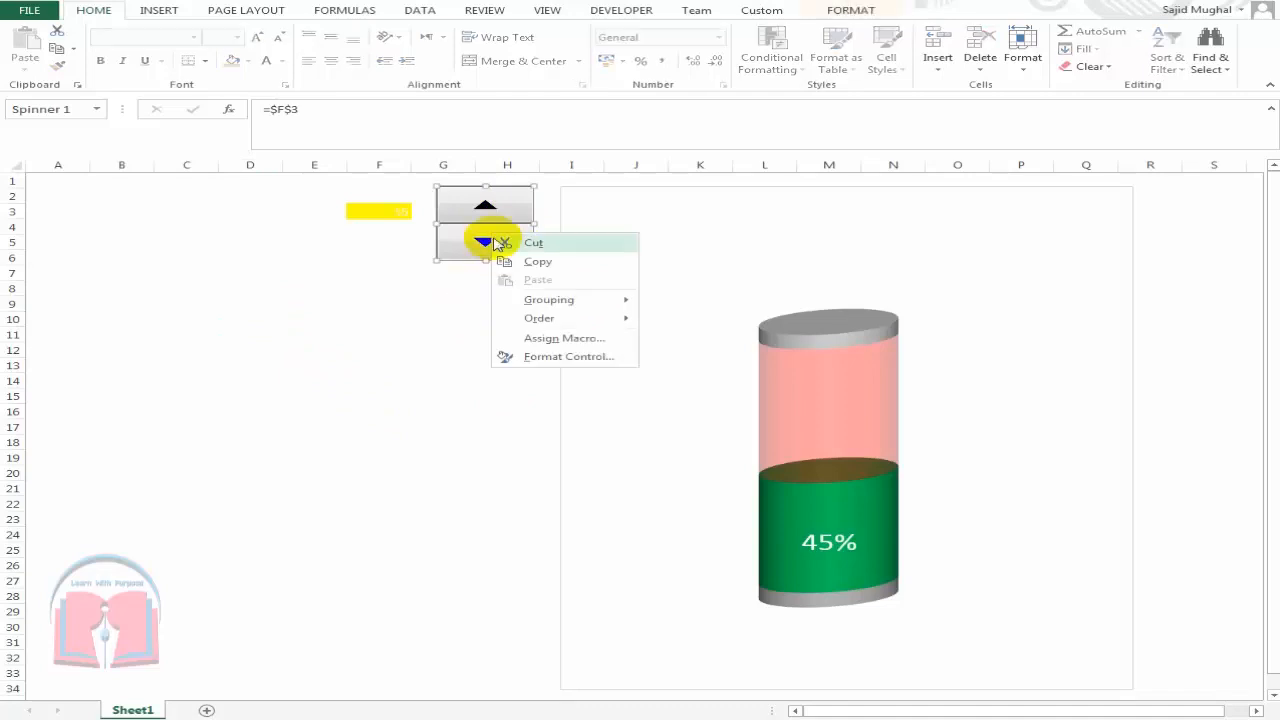
{"action": "key", "text": "Escape"}
{"action": "key", "text": "Delete"}
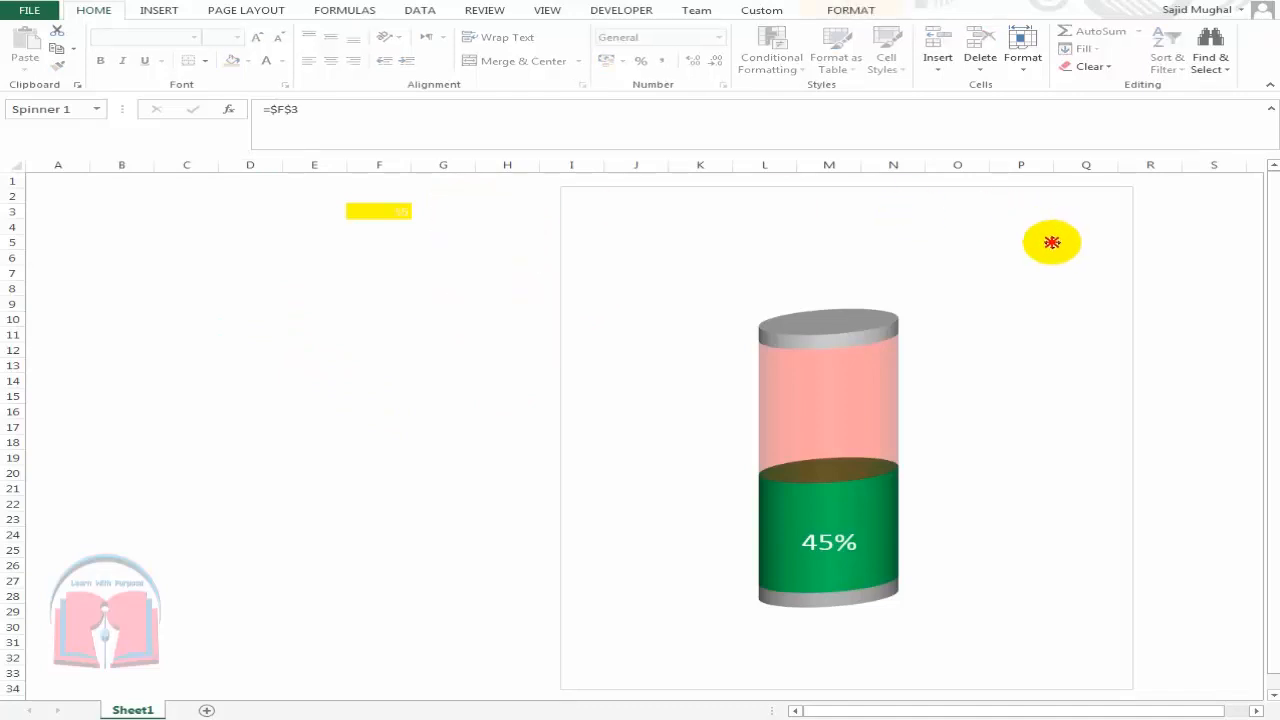
{"action": "left_click_drag", "start_coordinate": [1032, 239], "coordinate": [1130, 314]}
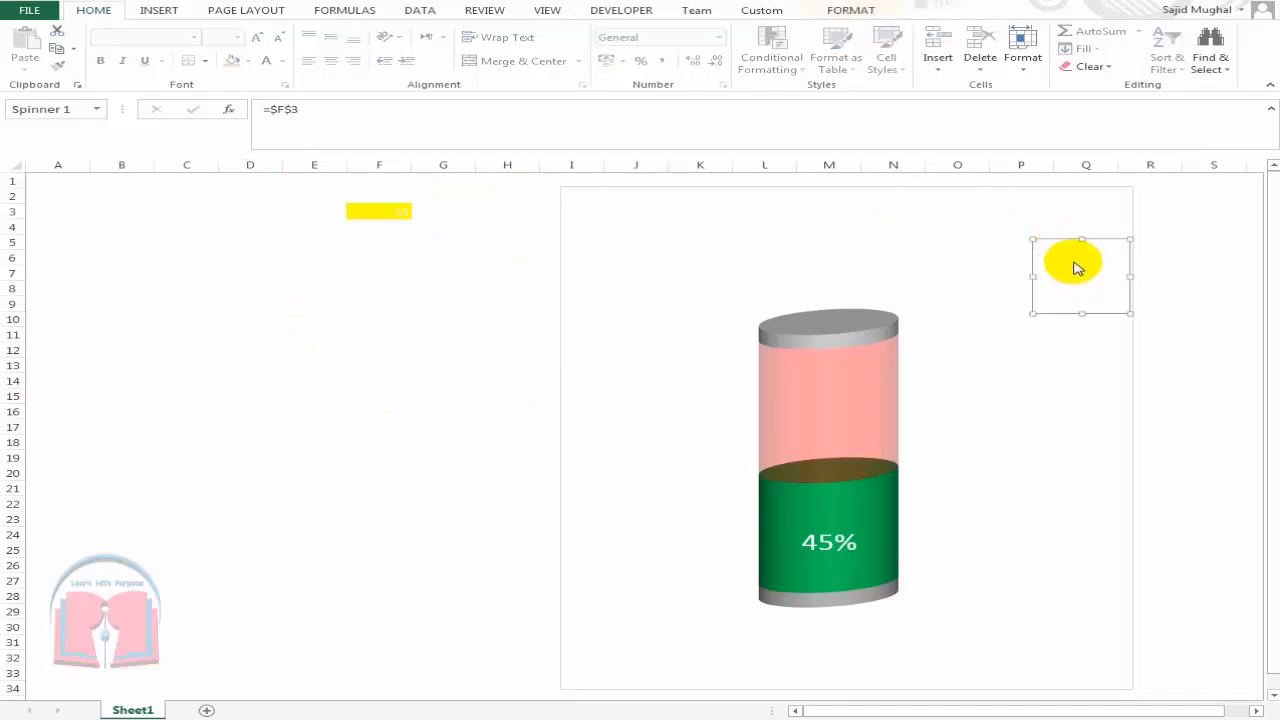
{"action": "left_click", "coordinate": [1062, 260]}
{"action": "left_click", "coordinate": [316, 319]}
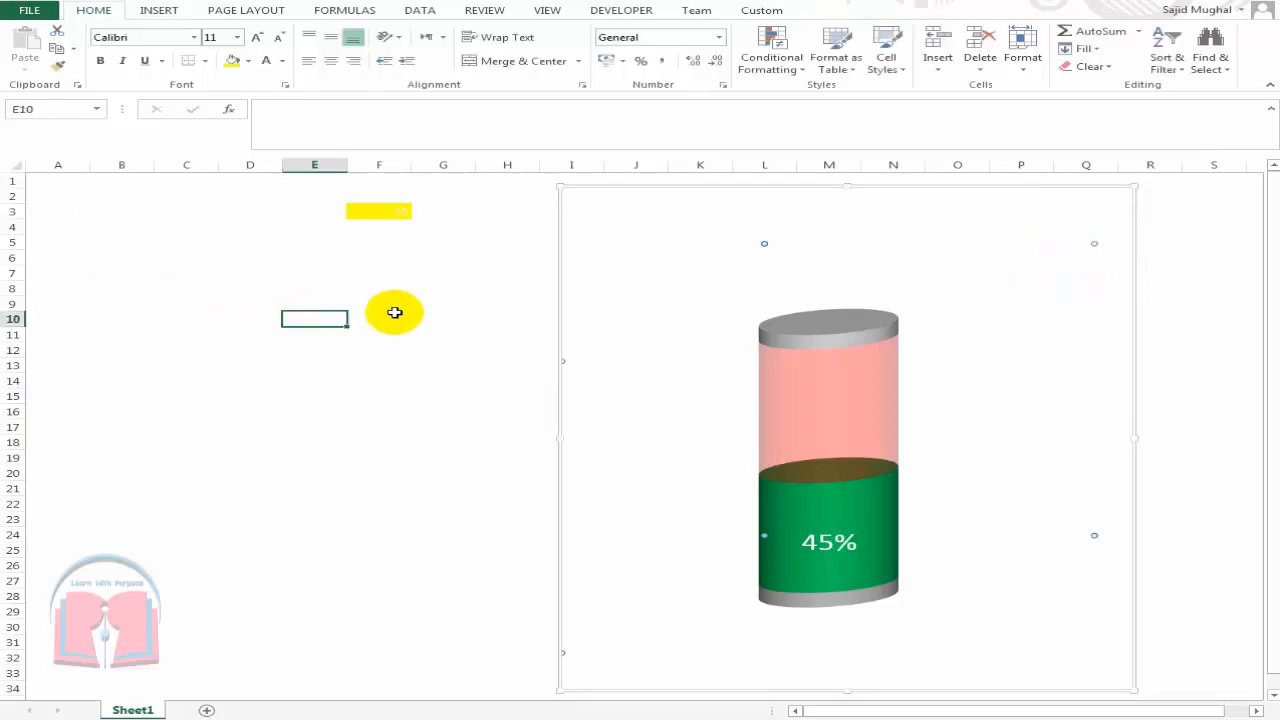
{"action": "key", "text": "ctrl+z"}
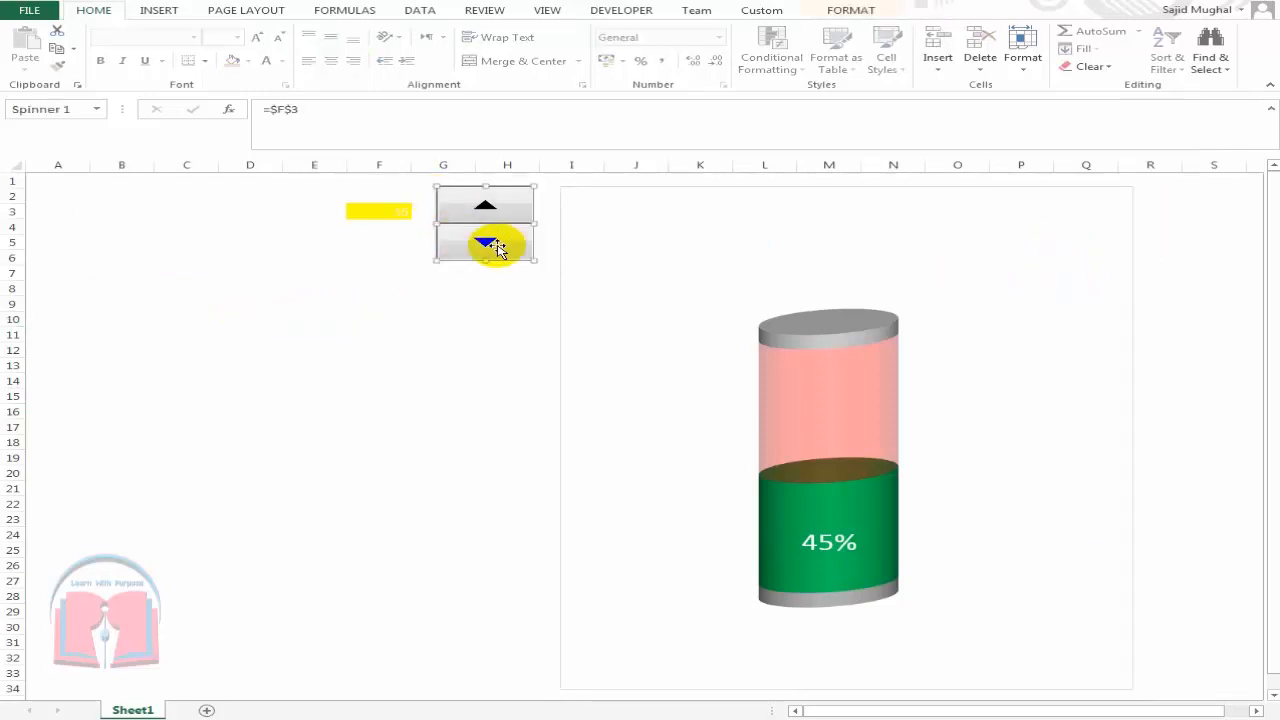
Move the spin button from beside cell F3 onto the chart's upper-right corner, around columns P and Q, and deselect it
{"action": "right_click", "coordinate": [509, 213]}
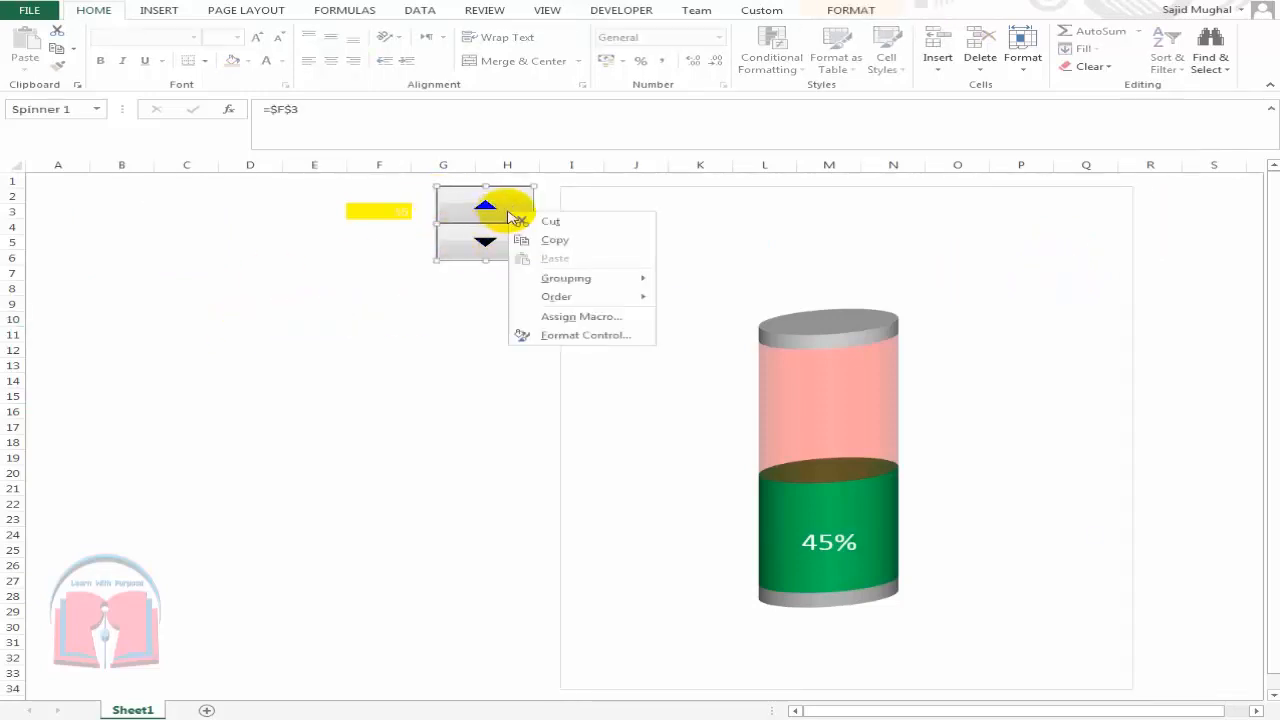
{"action": "left_click", "coordinate": [740, 306]}
{"action": "left_click_drag", "start_coordinate": [505, 213], "coordinate": [1097, 221]}
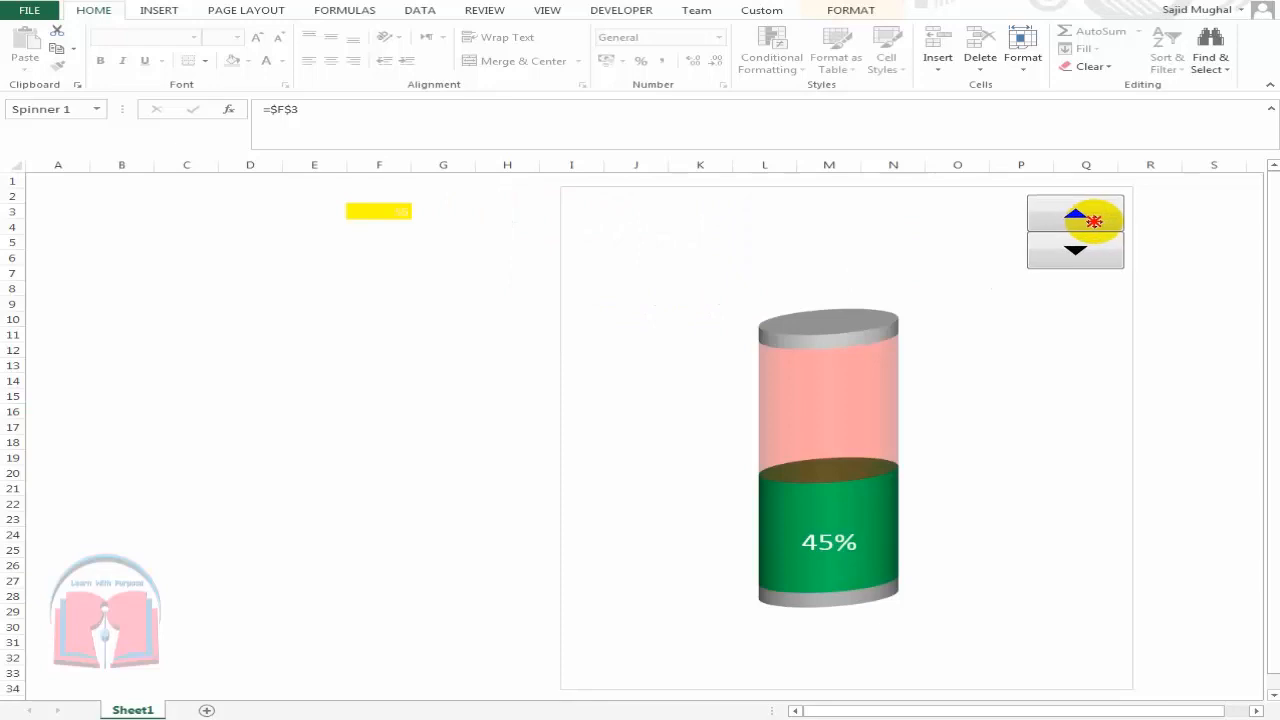
{"action": "left_click", "coordinate": [438, 302]}
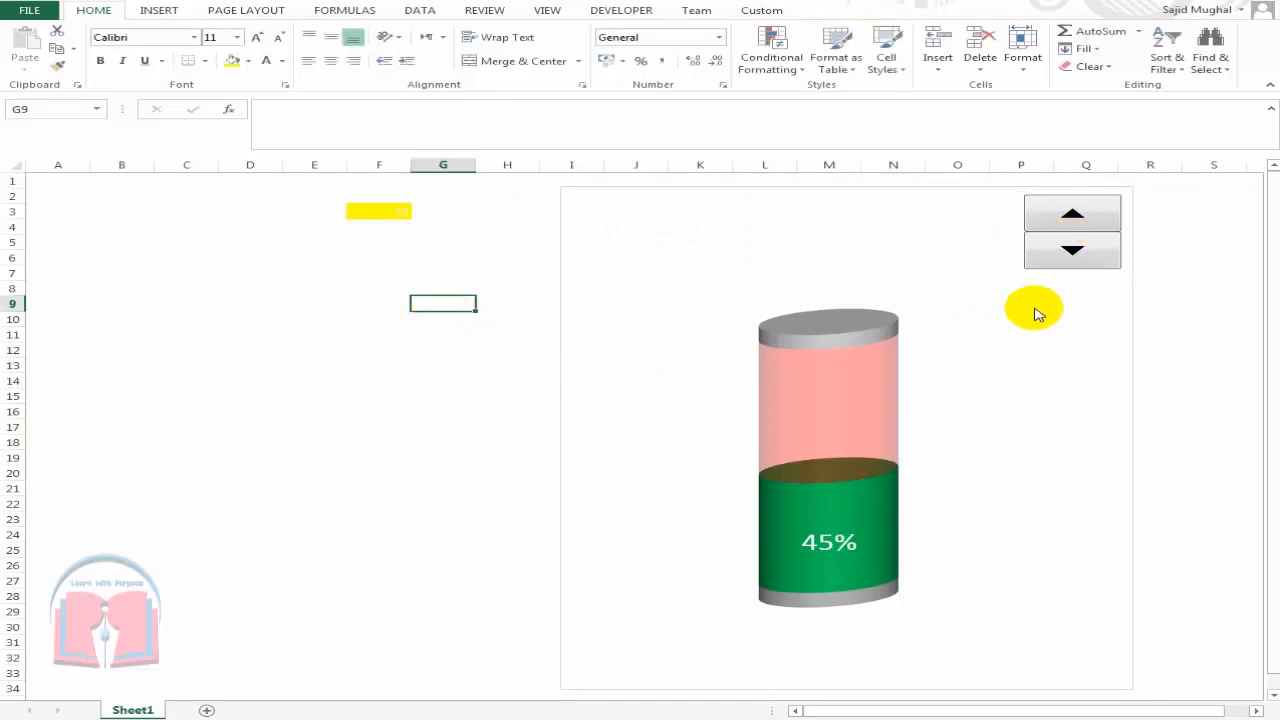
Test the battery fill with the relocated spin button, raising it to 60%, lowering it to 40% and returning it to 45%
{"action": "left_click", "coordinate": [1074, 256]}
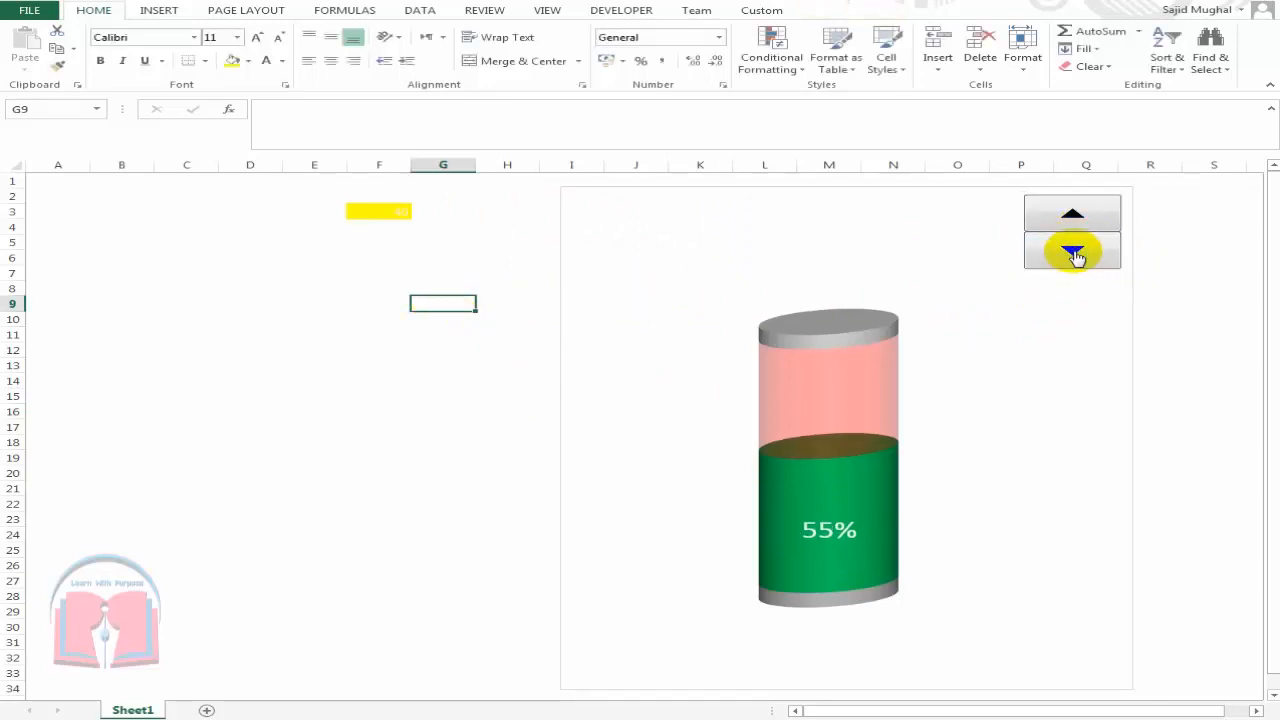
{"action": "left_click", "coordinate": [1064, 212]}
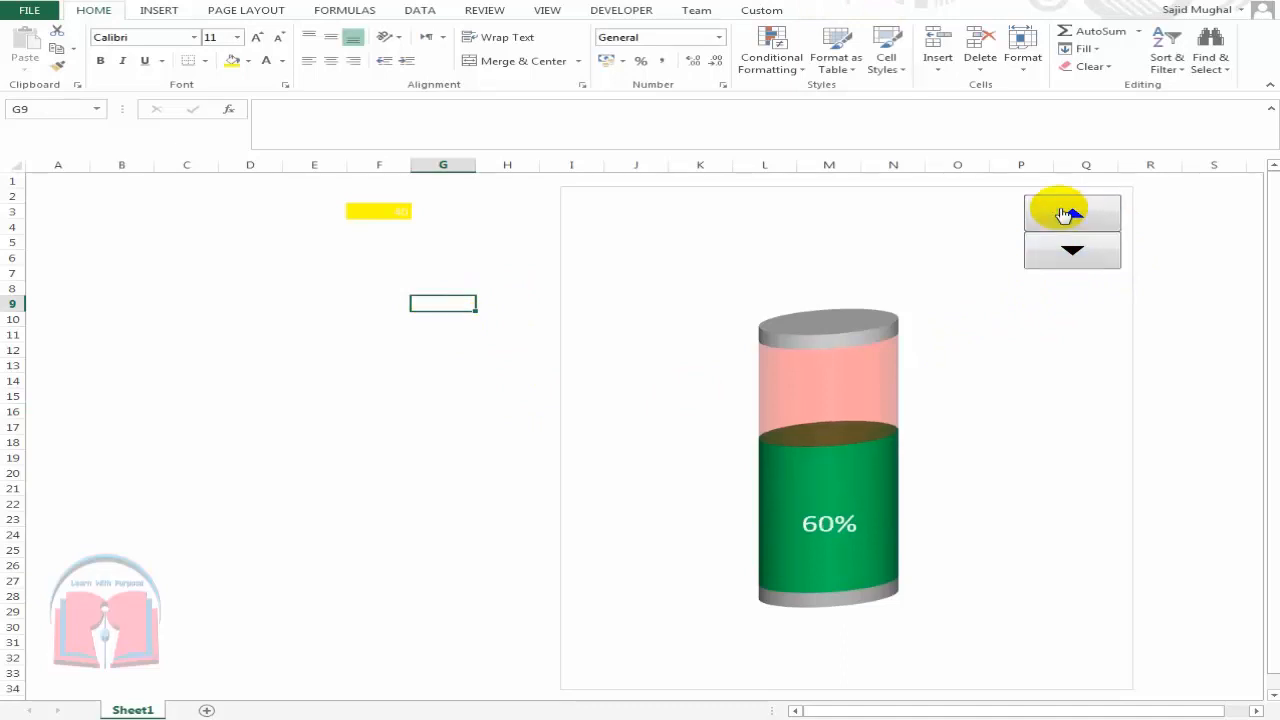
{"action": "left_click", "coordinate": [1064, 214]}
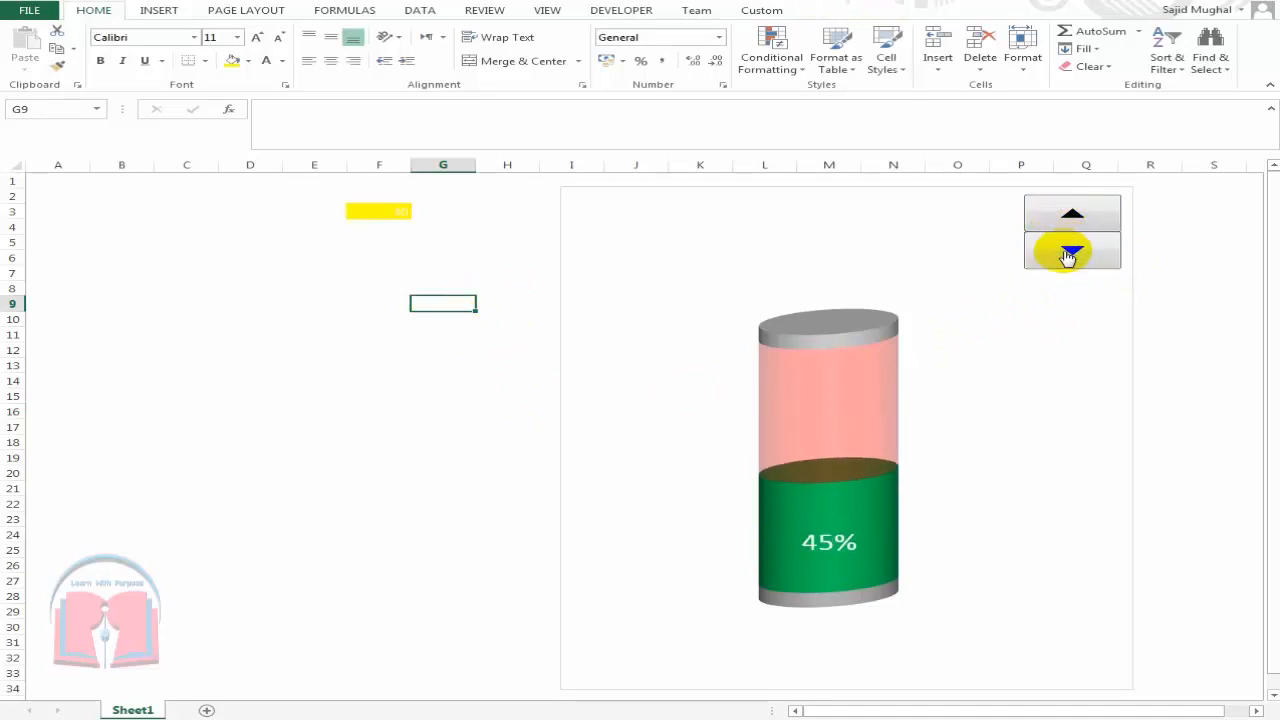
{"action": "left_click", "coordinate": [1060, 212]}
{"action": "left_click", "coordinate": [1061, 214]}
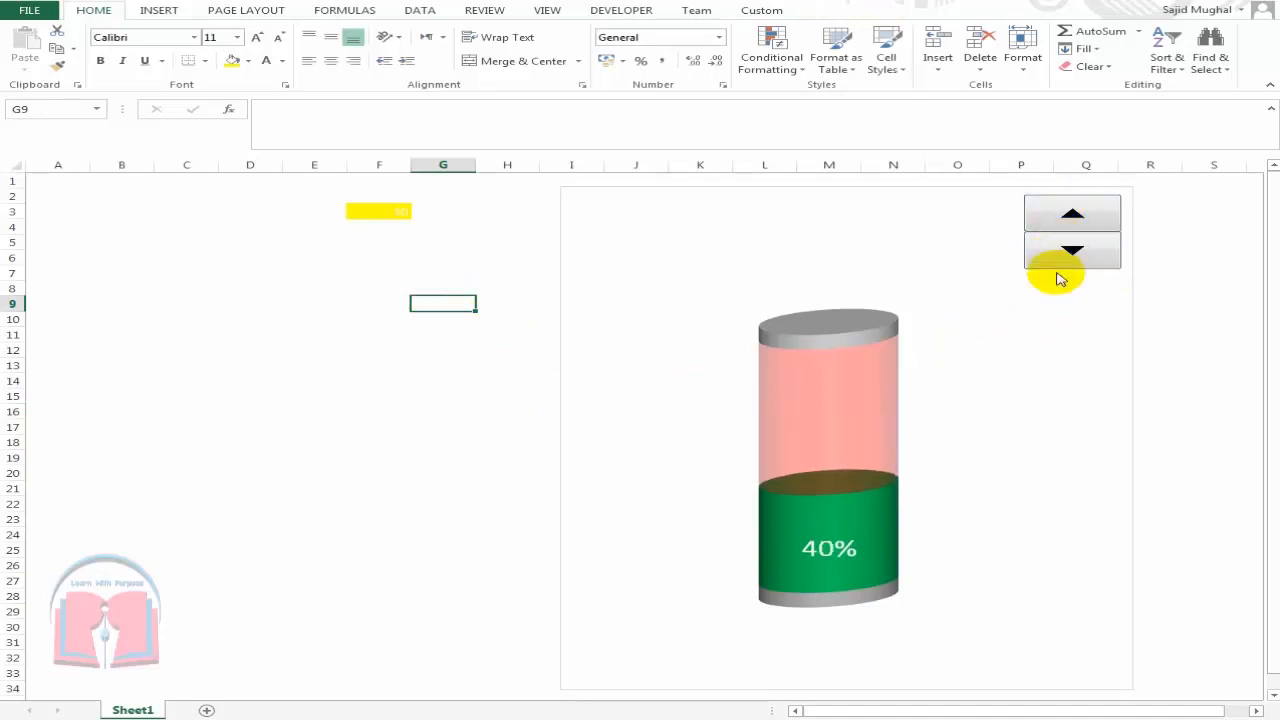
{"action": "left_click", "coordinate": [1066, 260]}
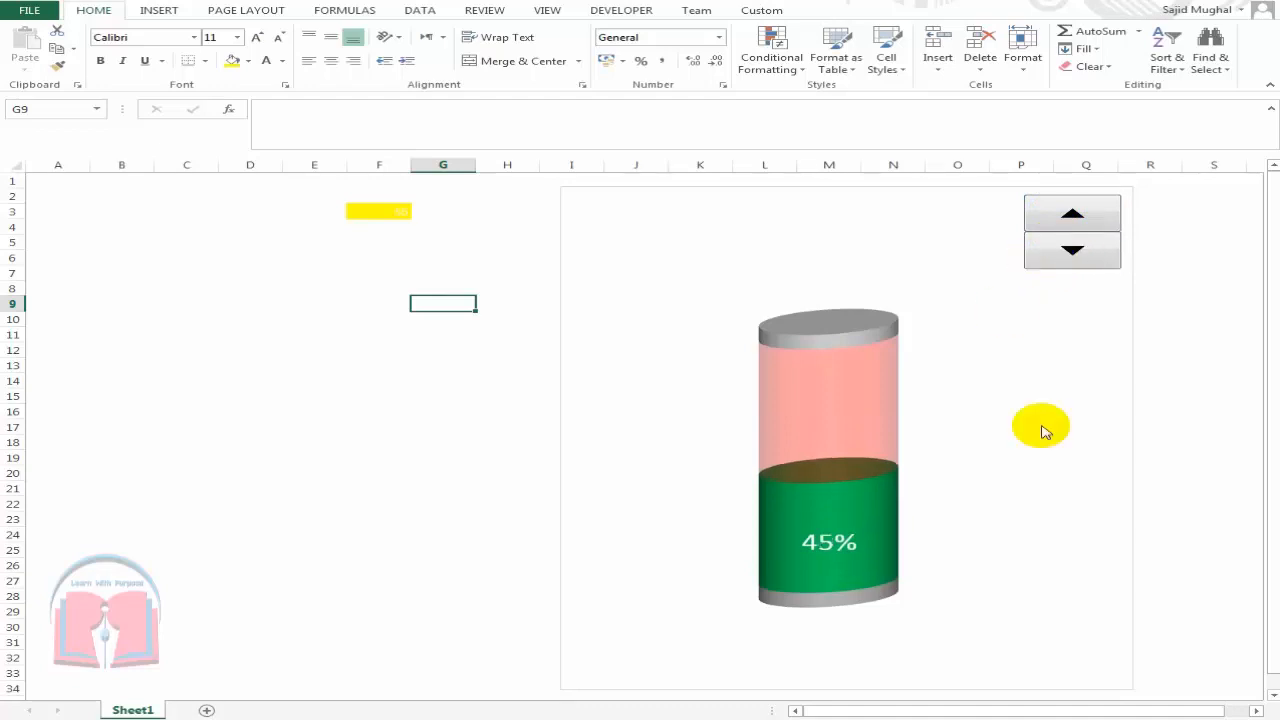
{"action": "left_click", "coordinate": [445, 470]}
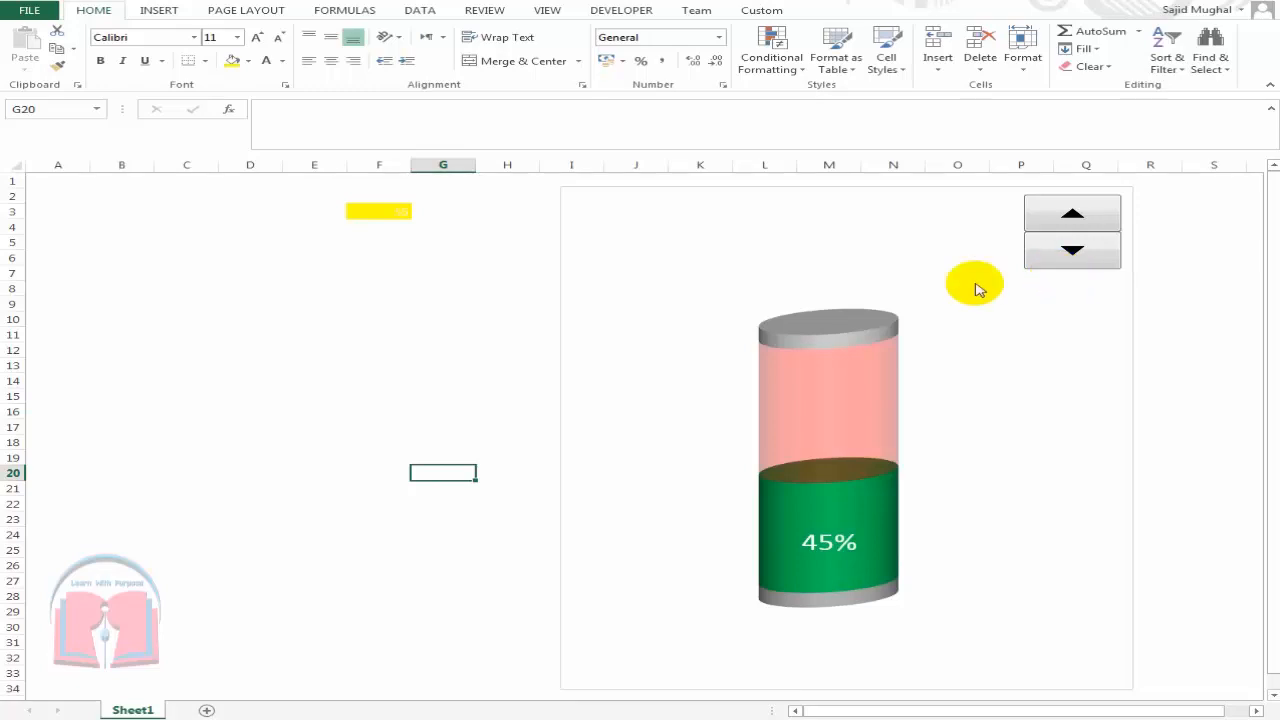
{"action": "left_click", "coordinate": [377, 299]}
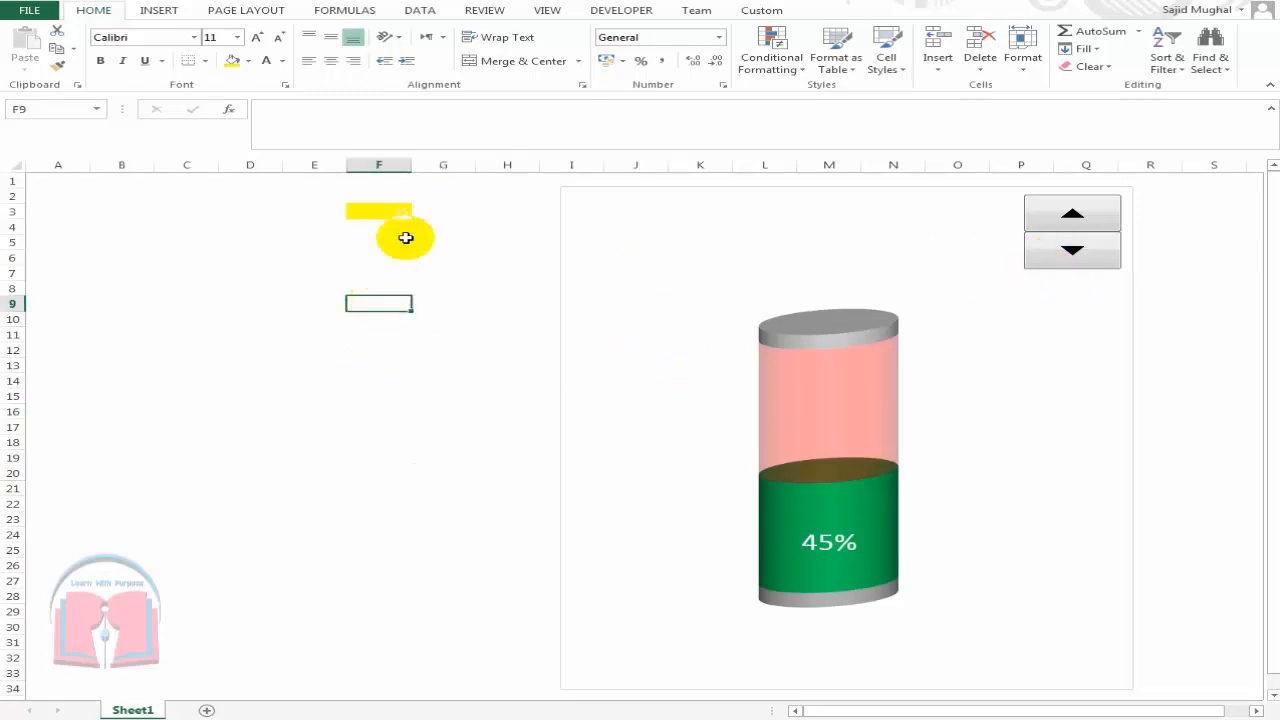
{"action": "left_click", "coordinate": [434, 226]}
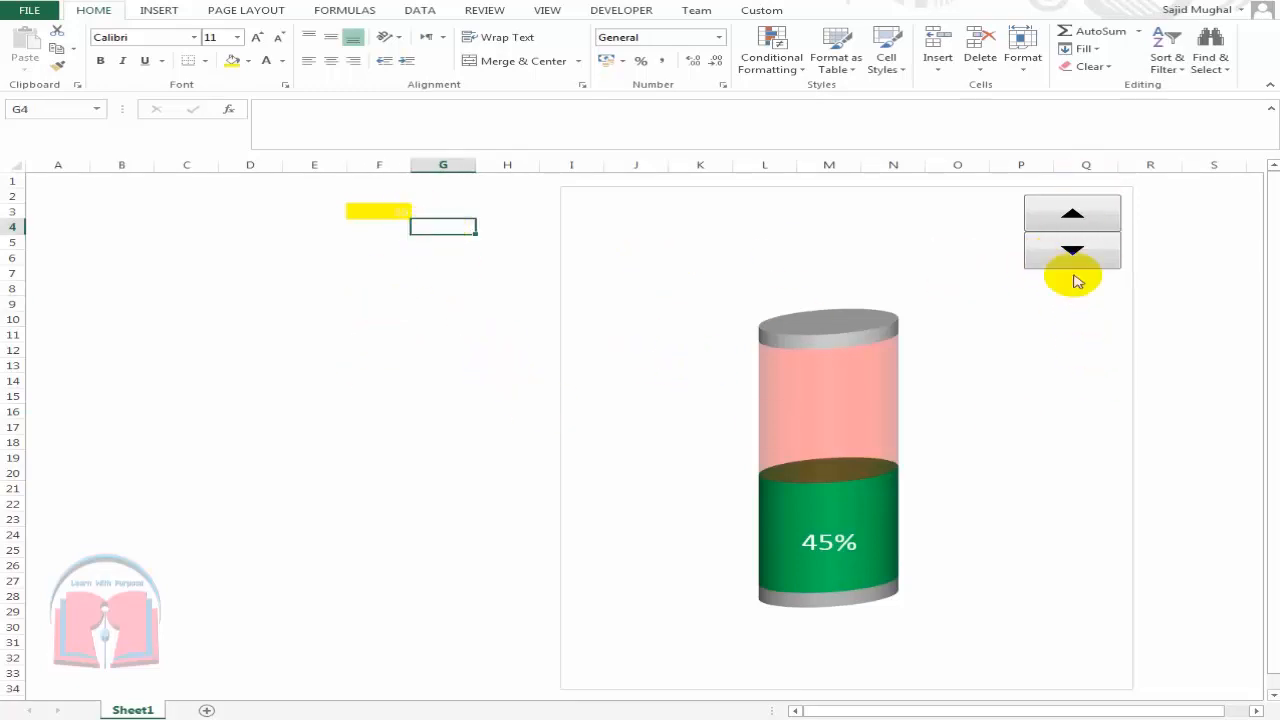